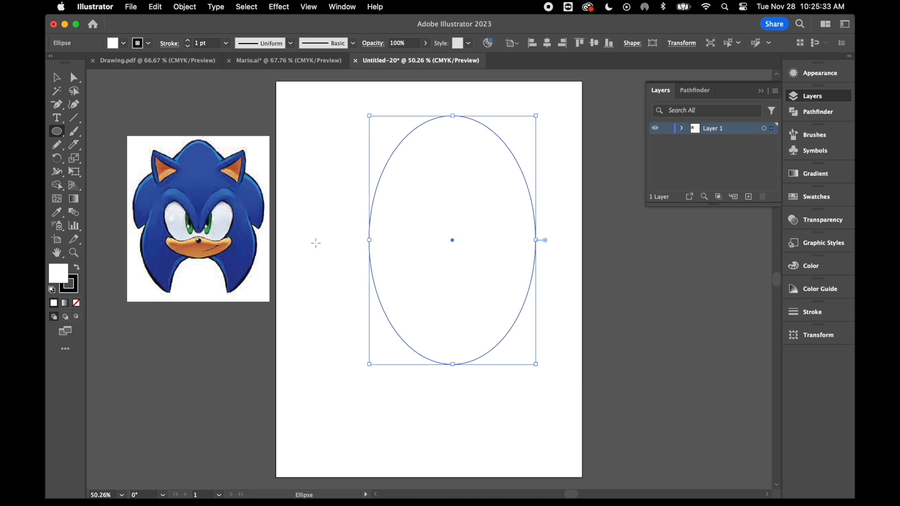
Reshape the ellipse into an egg by moving its side anchor points outward and down and its bottom anchor point slightly lower.
left_click(74, 78)
left_click_drag(369, 240, 347, 257)
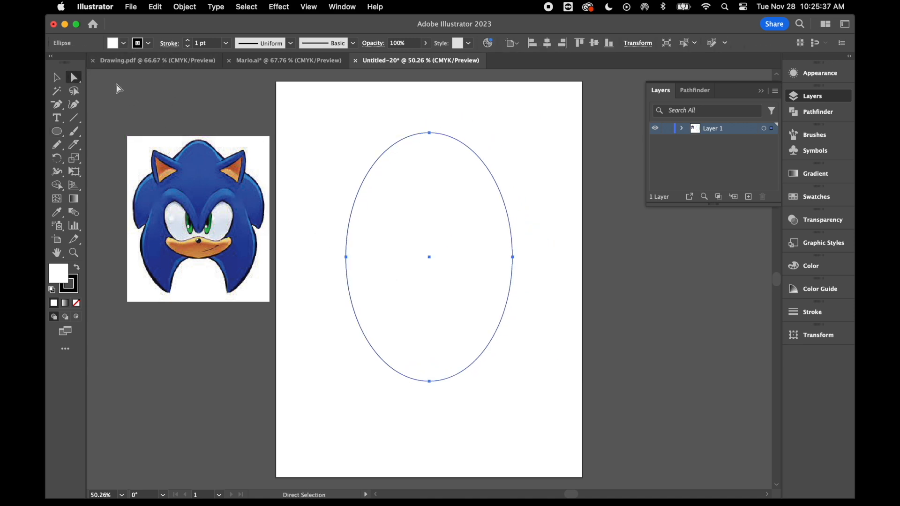
left_click(347, 258)
left_click_drag(346, 259, 320, 303)
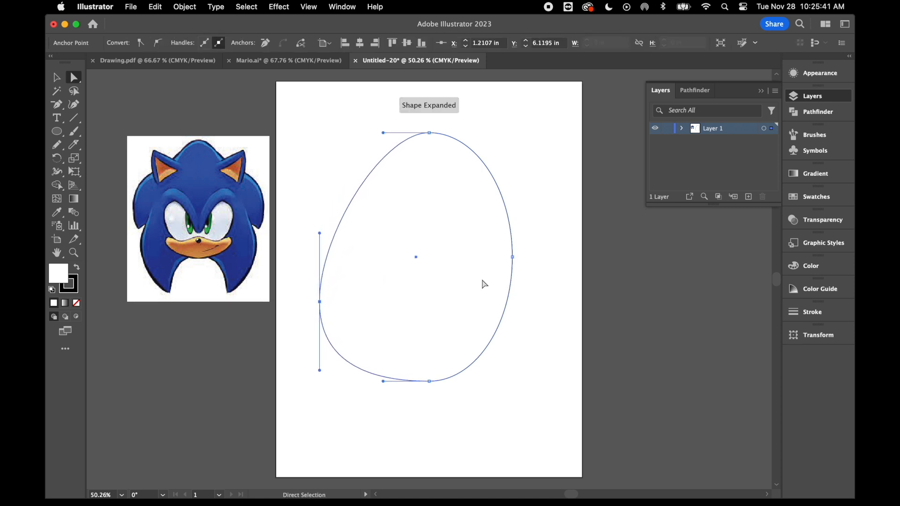
left_click_drag(513, 258, 532, 302)
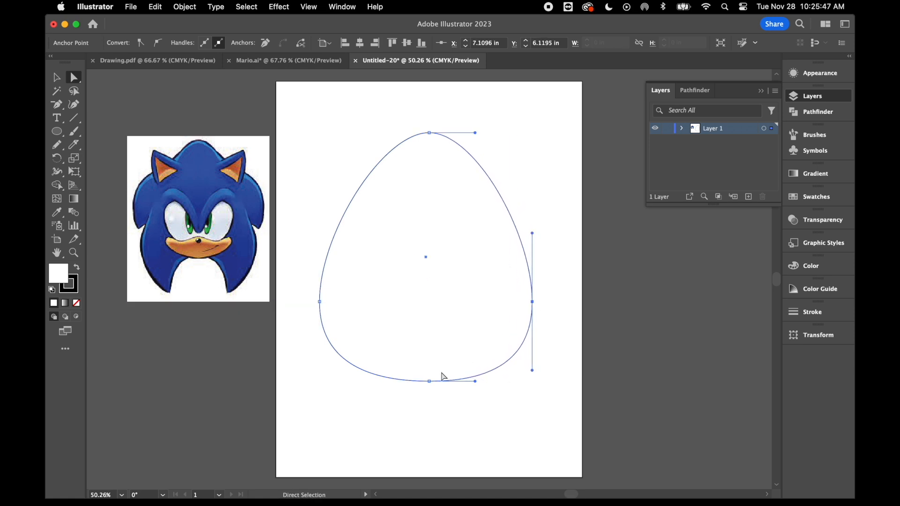
left_click_drag(429, 382, 430, 387)
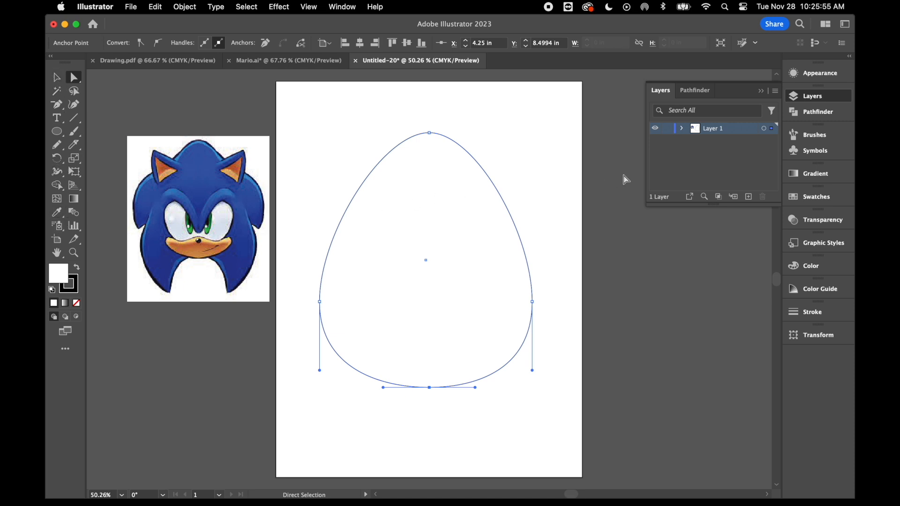
Fill the egg with blue sampled from the reference head, and add gradient mesh points at its upper centre, lower left and lower right.
left_click(56, 212)
left_click(202, 166)
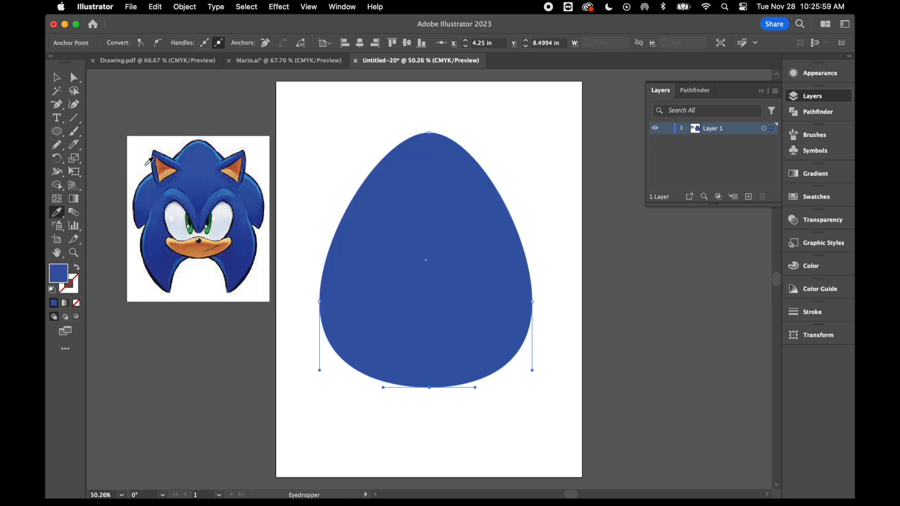
left_click(56, 200)
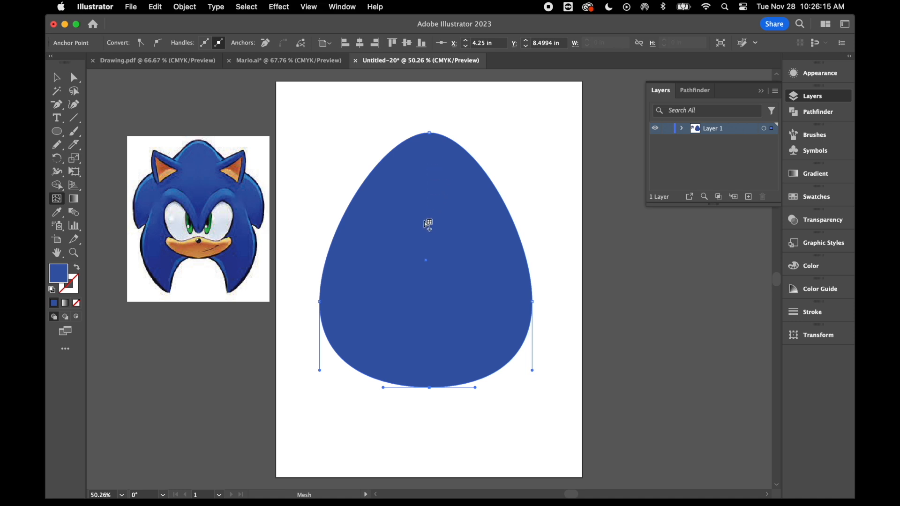
left_click(431, 194)
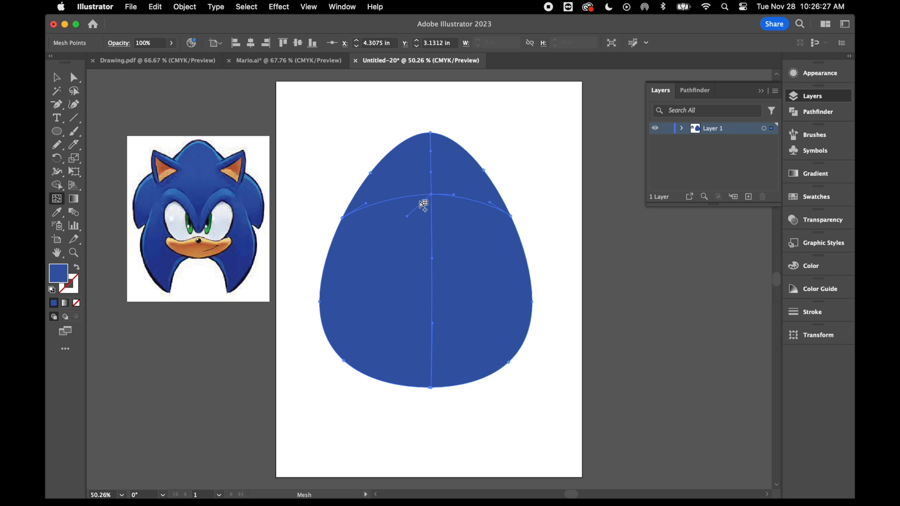
left_click(346, 298)
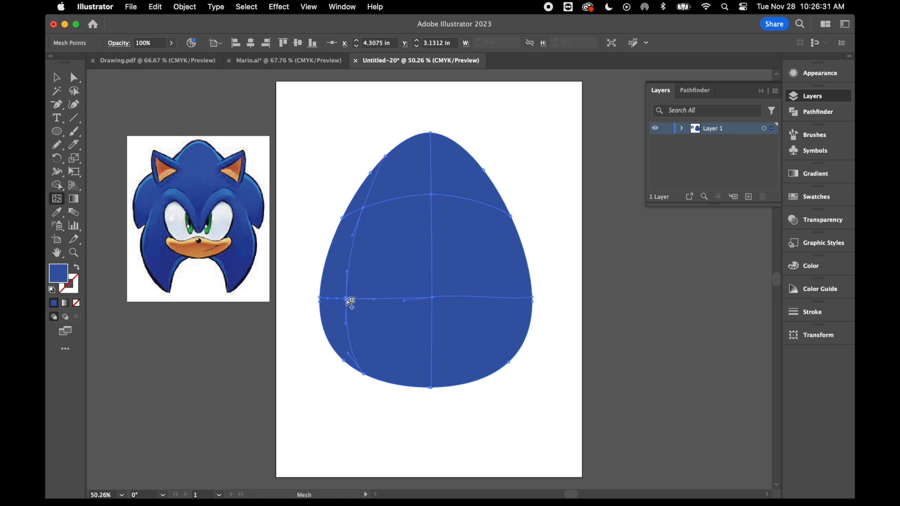
left_click(499, 298)
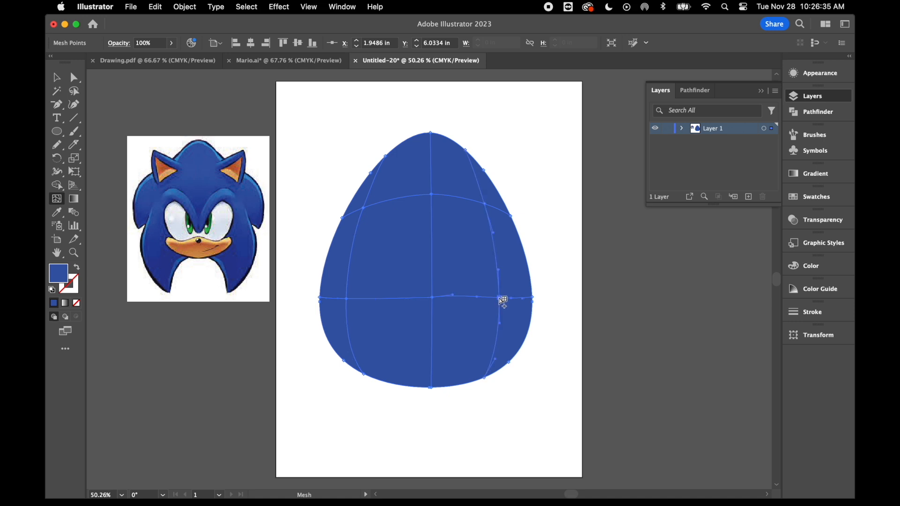
Select all mesh points around the egg's outer edge and colour them with the dark navy swatch to shade the rim.
left_click(75, 76)
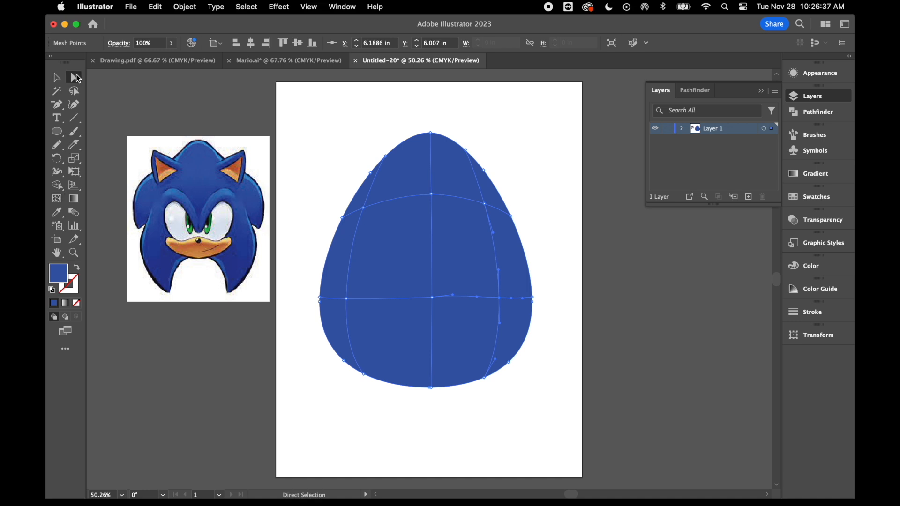
left_click(387, 158)
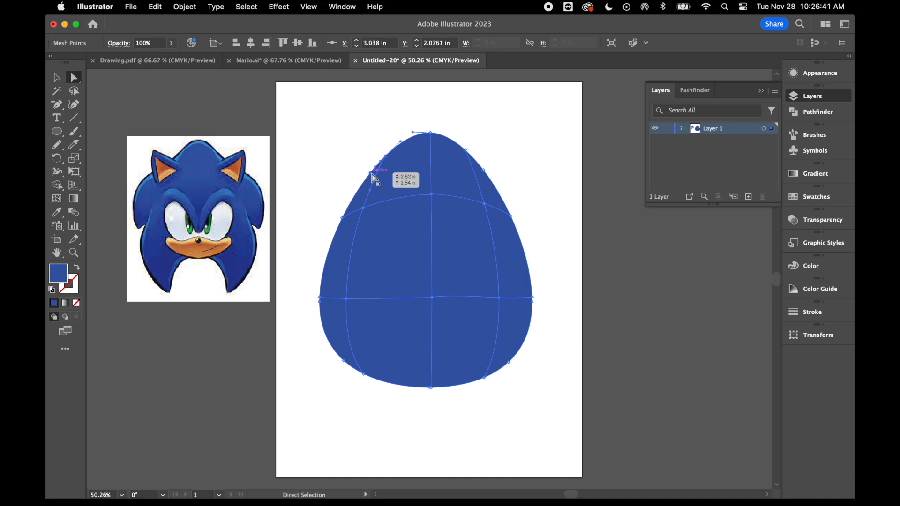
left_click(342, 217, "shift")
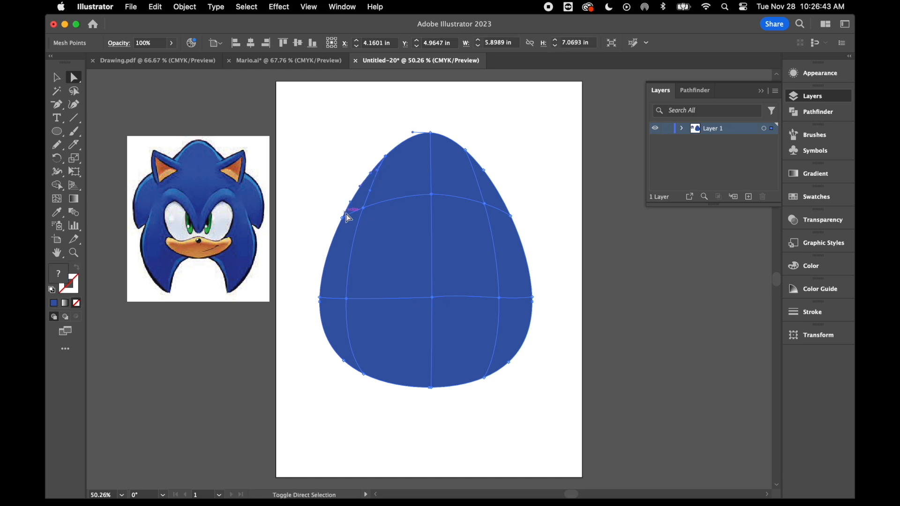
left_click(322, 300, "shift")
left_click_drag(313, 287, 328, 312)
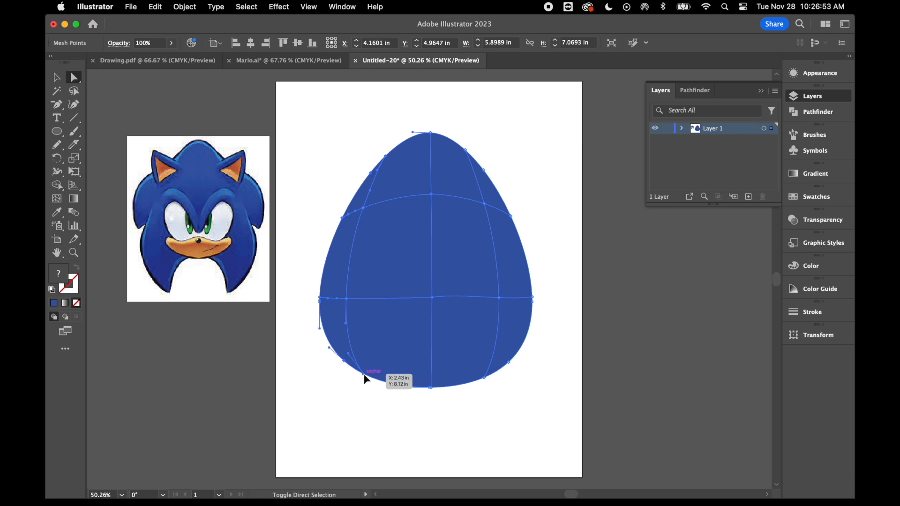
left_click(364, 374)
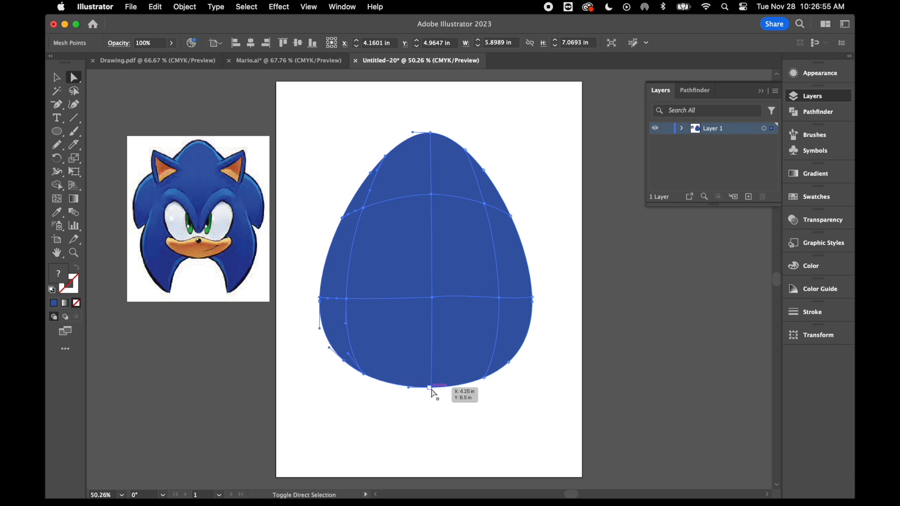
left_click_drag(440, 397, 424, 388)
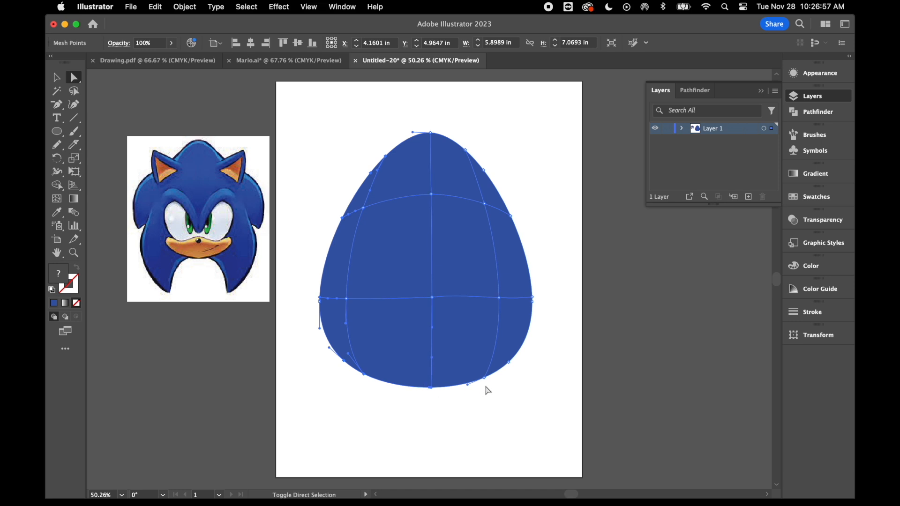
left_click(510, 363)
left_click_drag(539, 302, 530, 311)
left_click(502, 196)
left_click_drag(484, 176, 489, 177)
left_click_drag(458, 133, 472, 160)
left_click_drag(425, 119, 438, 139)
left_click(822, 196)
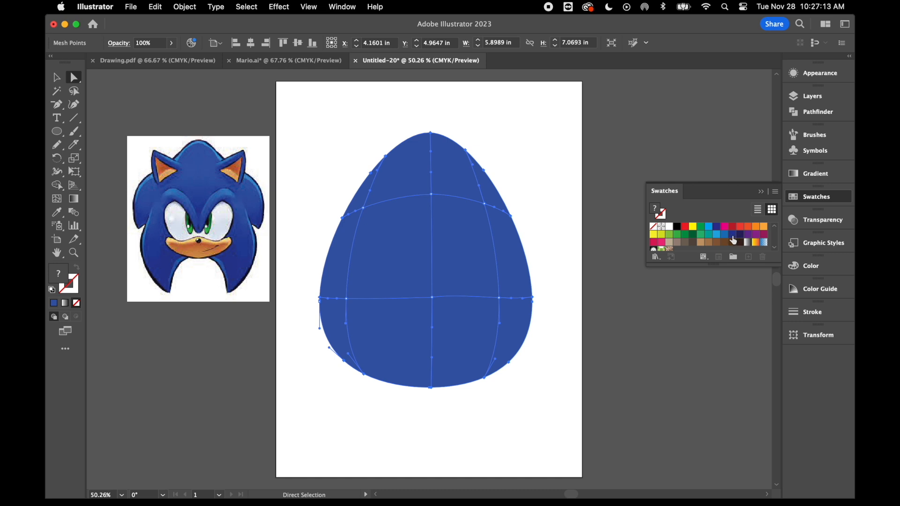
left_click(733, 236)
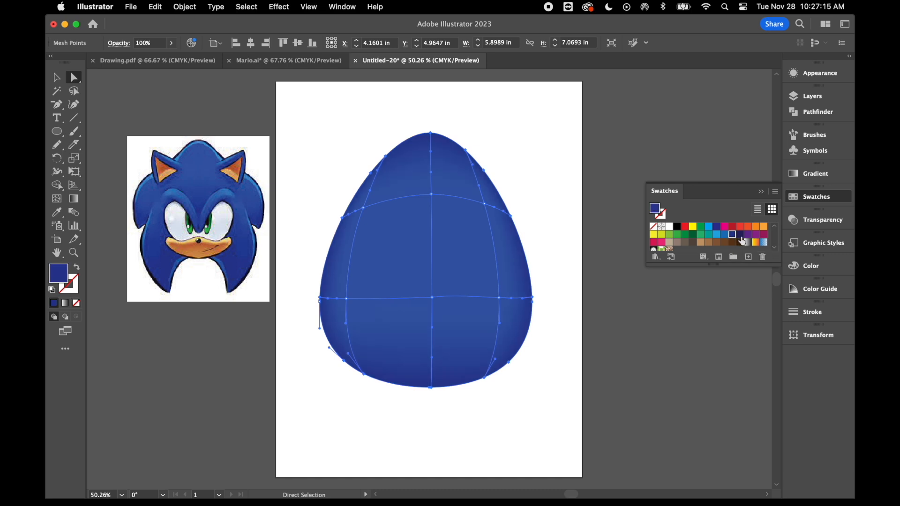
left_click(740, 236)
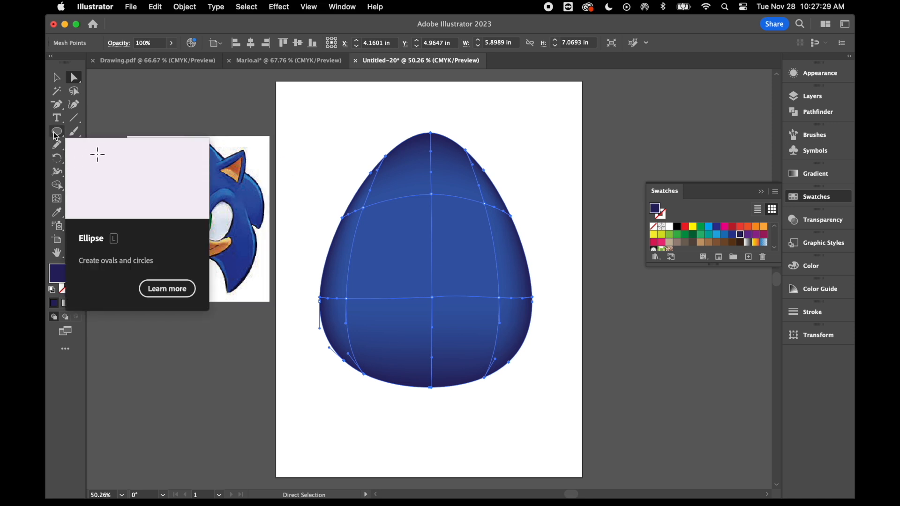
Draw a wide, flat navy ellipse across the upper half of the egg, extending past it on both sides.
left_click(56, 77)
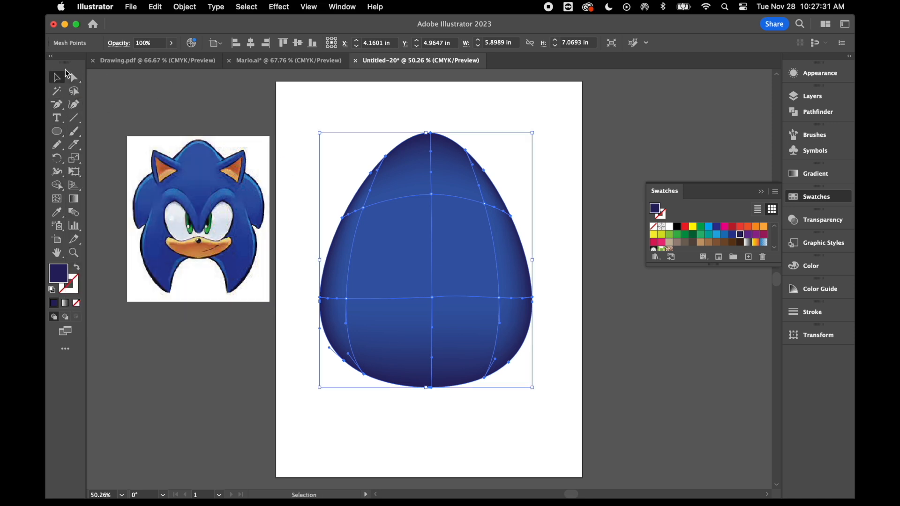
left_click(58, 135)
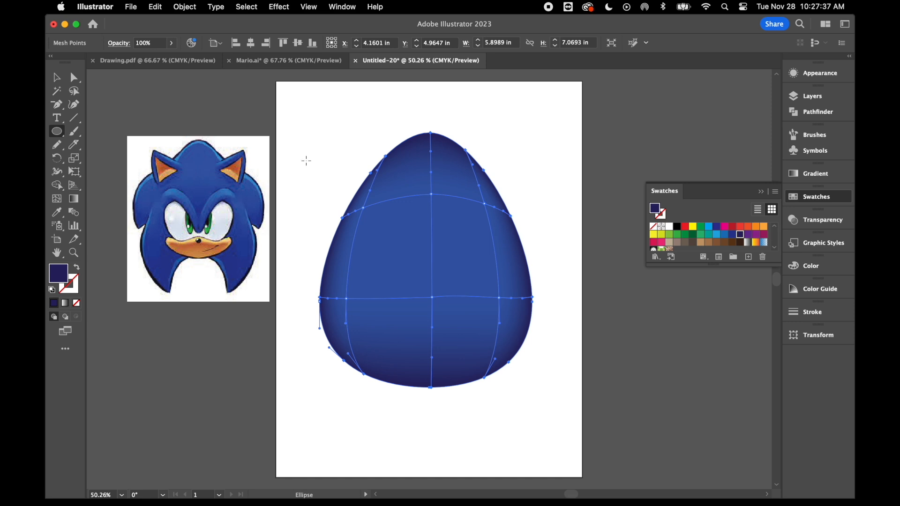
left_click_drag(305, 158, 560, 248)
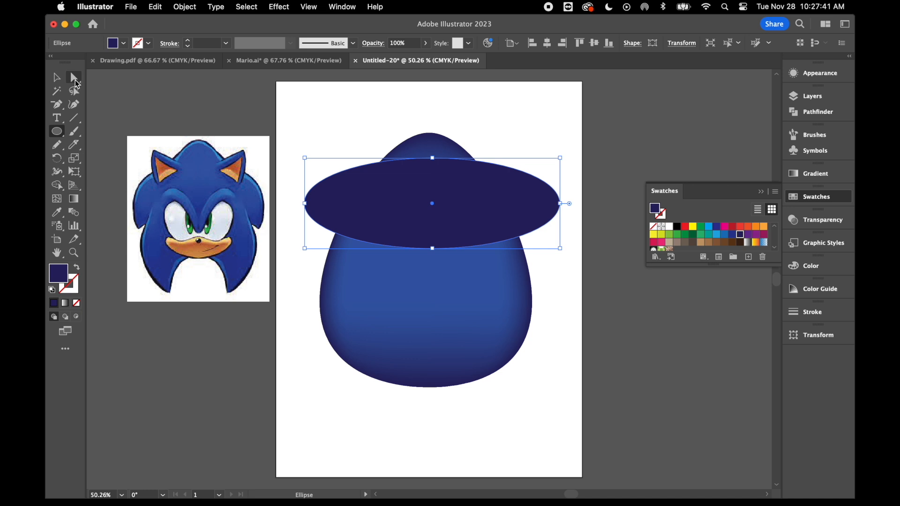
Convert the navy ellipse's left and right end anchor points to sharp corners.
left_click(74, 78)
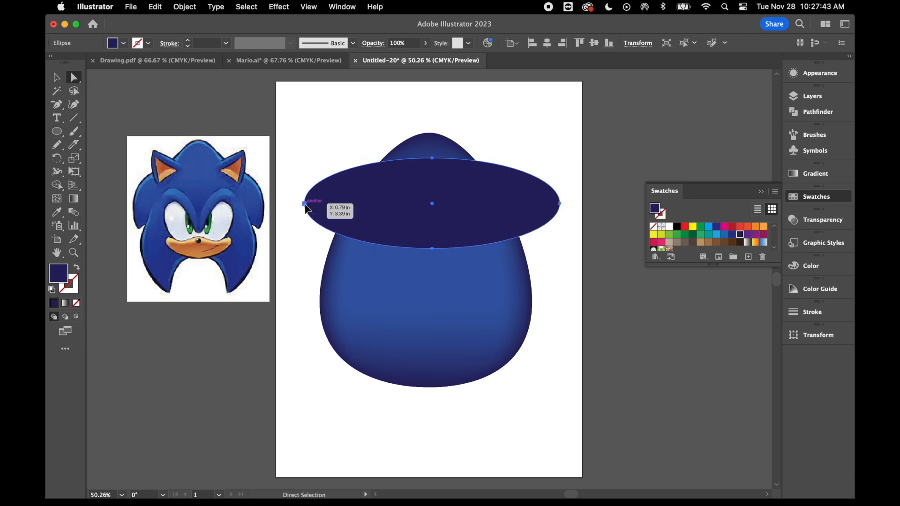
left_click(304, 204)
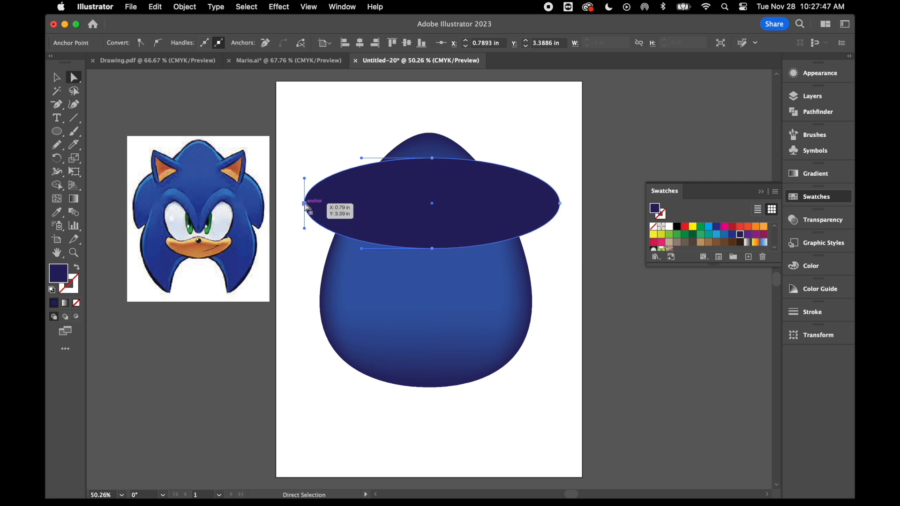
left_click(141, 43)
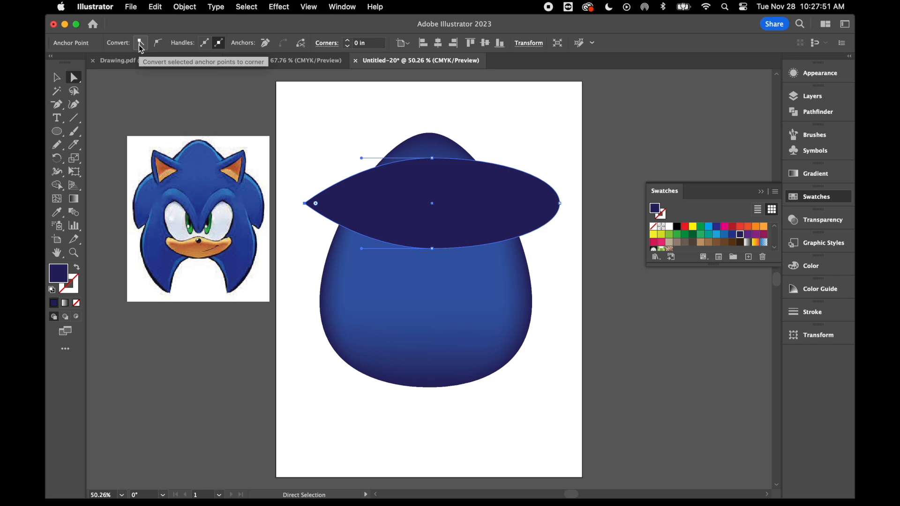
left_click(342, 6)
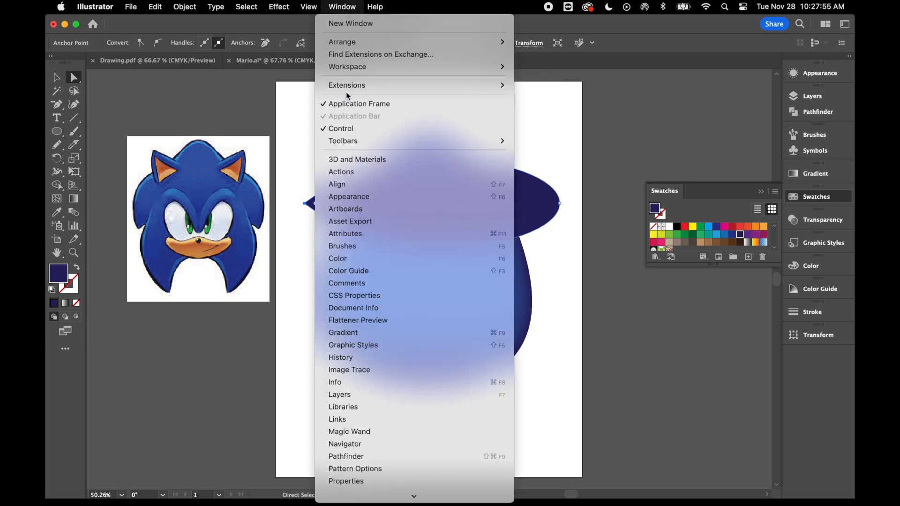
mouse_move(365, 69)
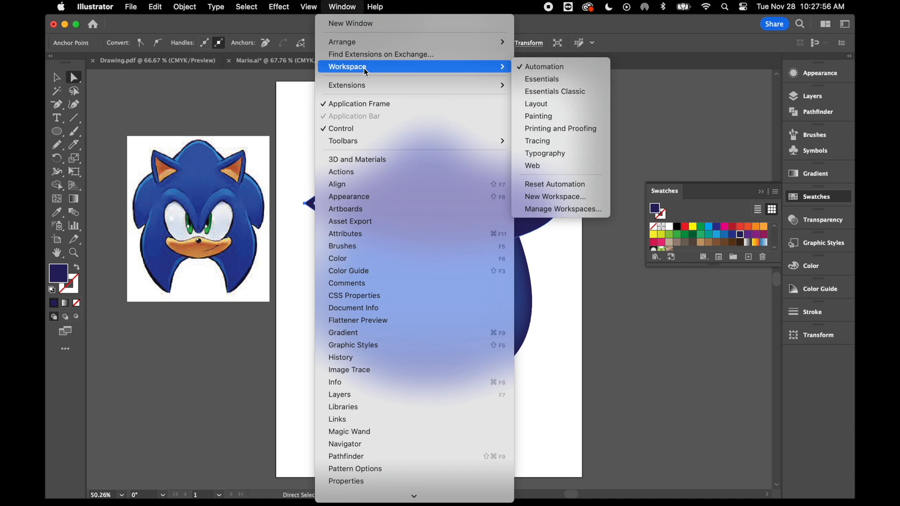
left_click(172, 24)
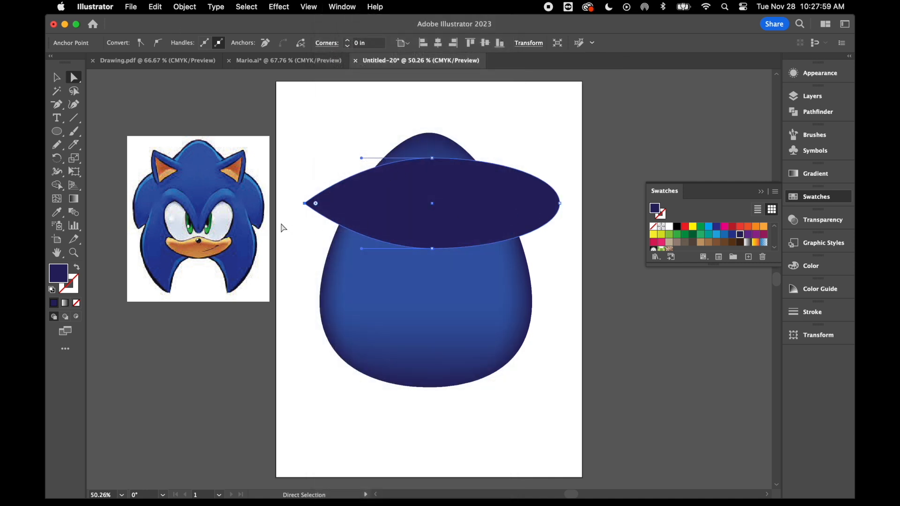
left_click(561, 205)
left_click(141, 44)
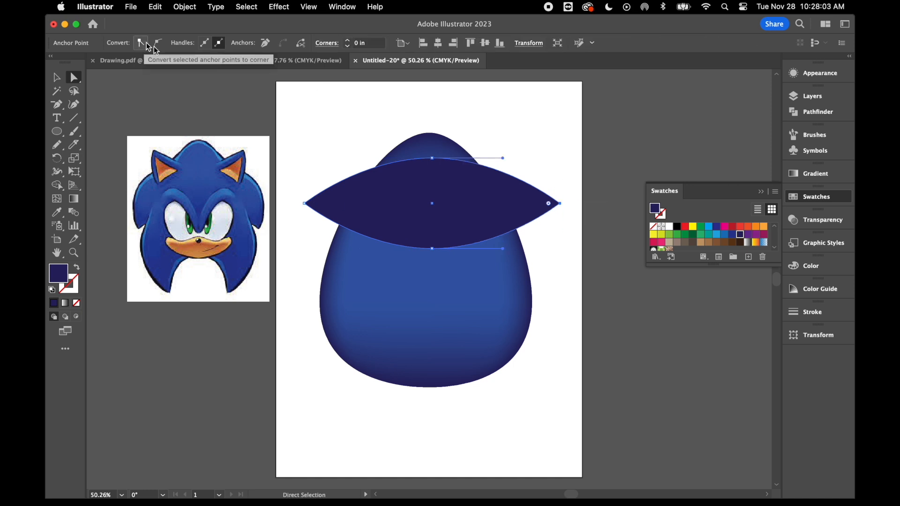
Bend the pointed shape into a crescent by lowering both tips and lengthening the top anchor's handles to round the upper curve.
left_click(304, 204)
left_click_drag(305, 205, 296, 276)
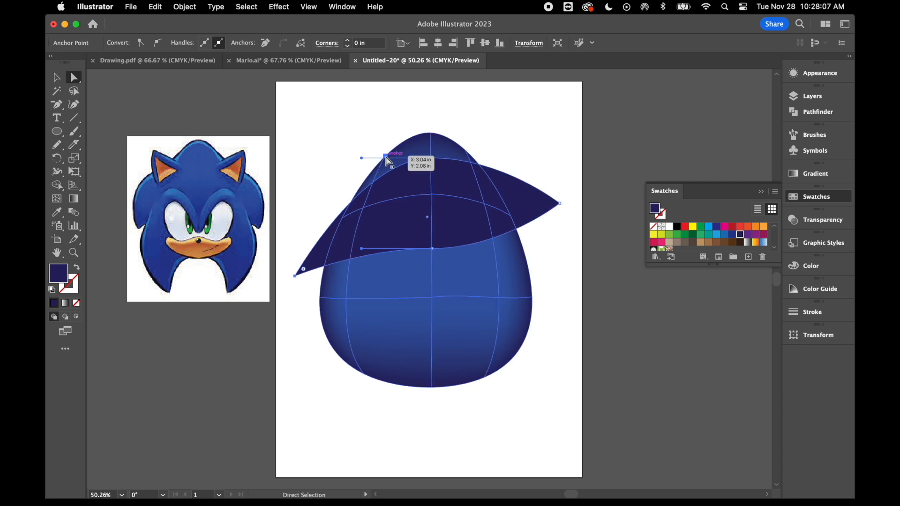
left_click_drag(561, 204, 553, 279)
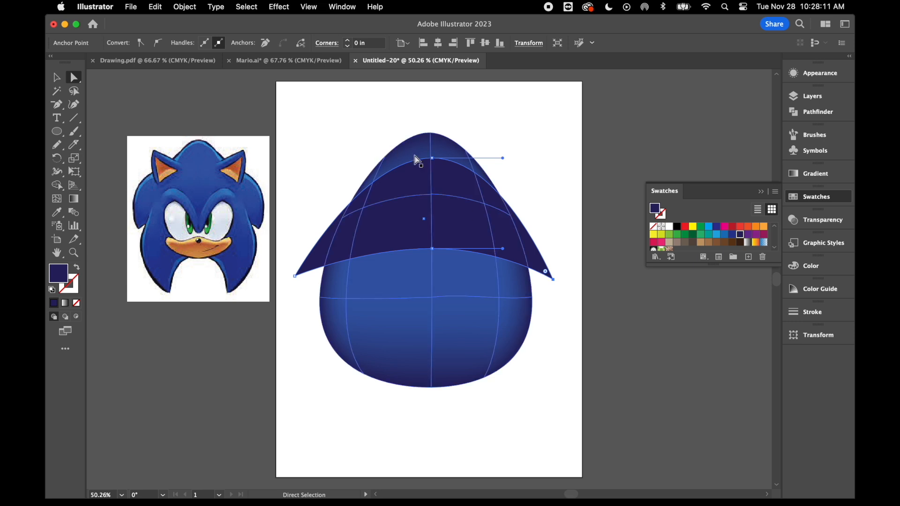
left_click(431, 159)
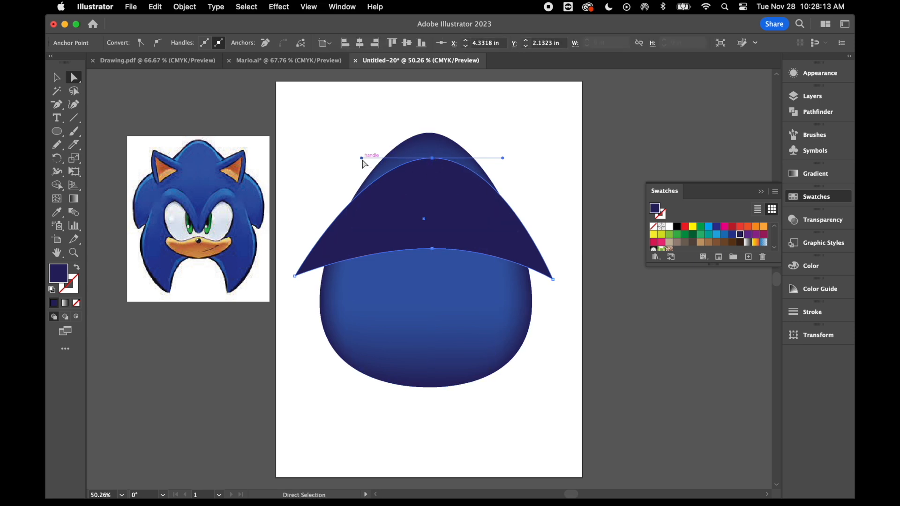
left_click_drag(362, 159, 297, 159)
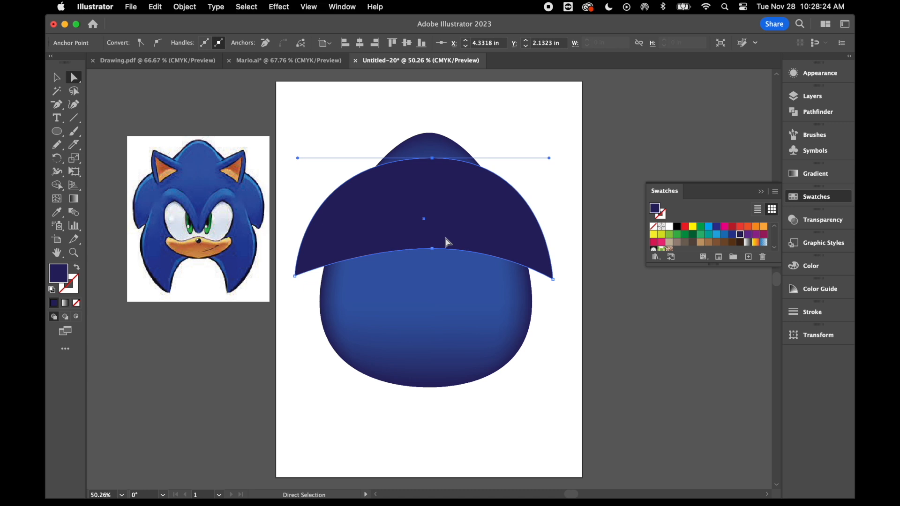
Duplicate the navy crescent and place the copy directly below it, over the lower part of the egg.
left_click(446, 232)
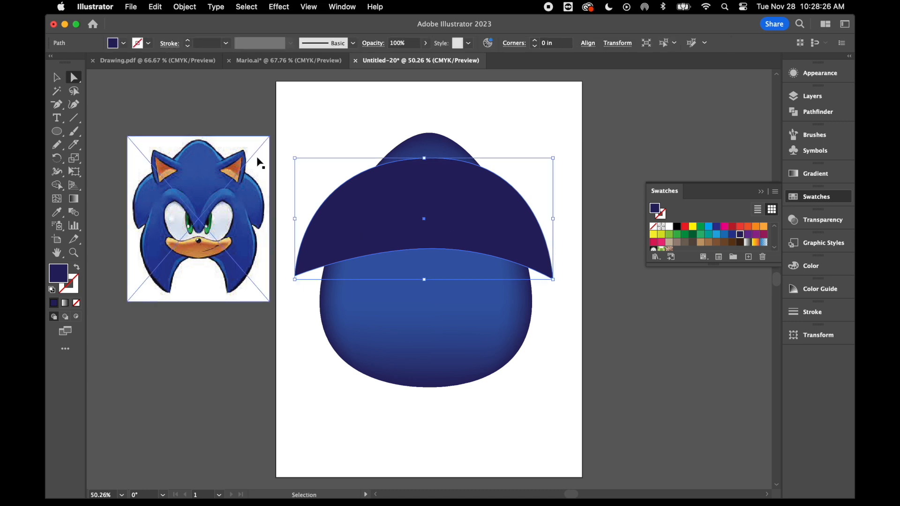
left_click_drag(377, 208, 382, 268)
left_click_drag(457, 278, 460, 340)
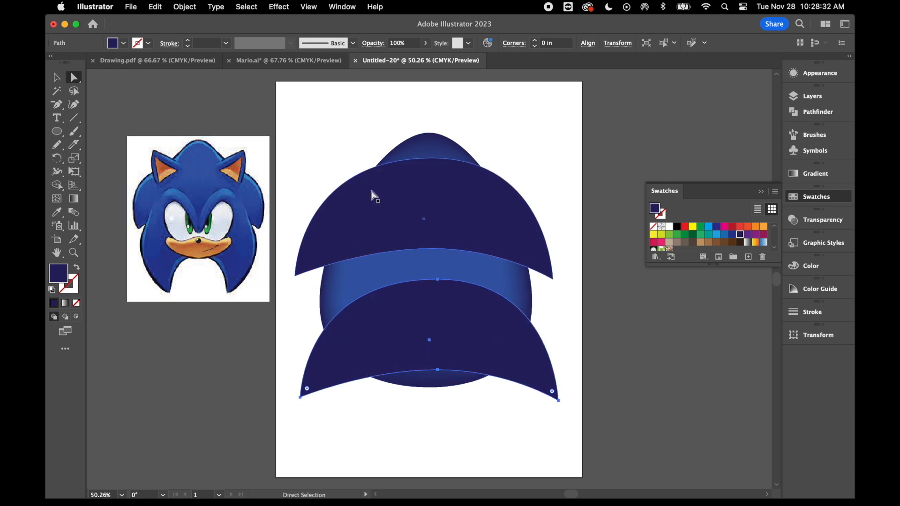
Recolour the upper navy crescent with the medium blue sampled from the middle of the egg.
left_click(59, 77)
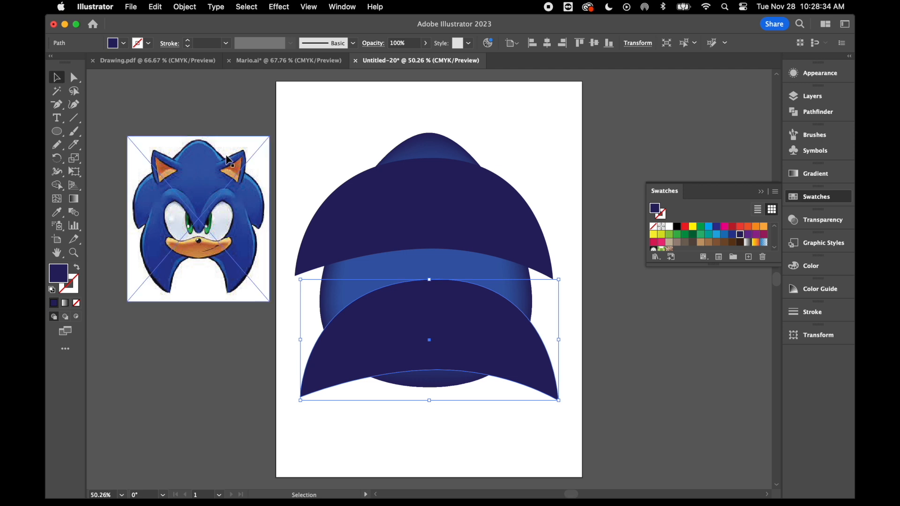
left_click(328, 140)
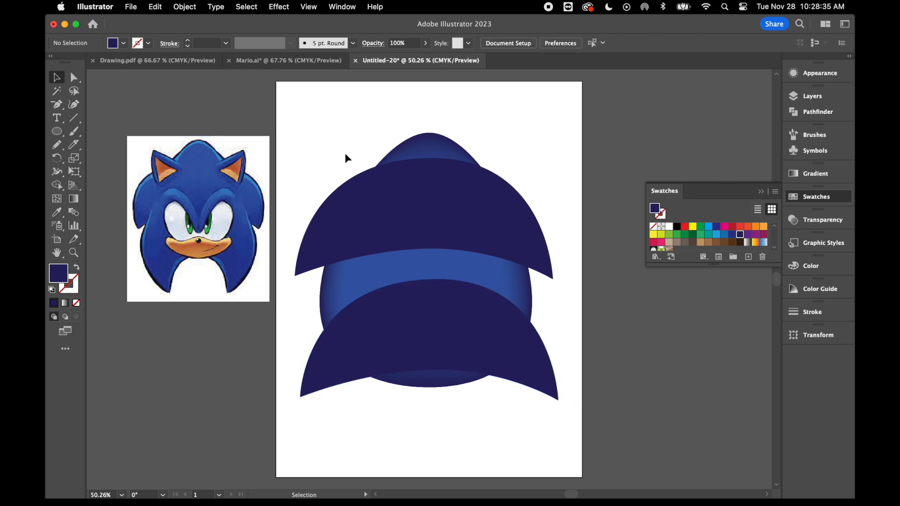
left_click(434, 205)
left_click(57, 212)
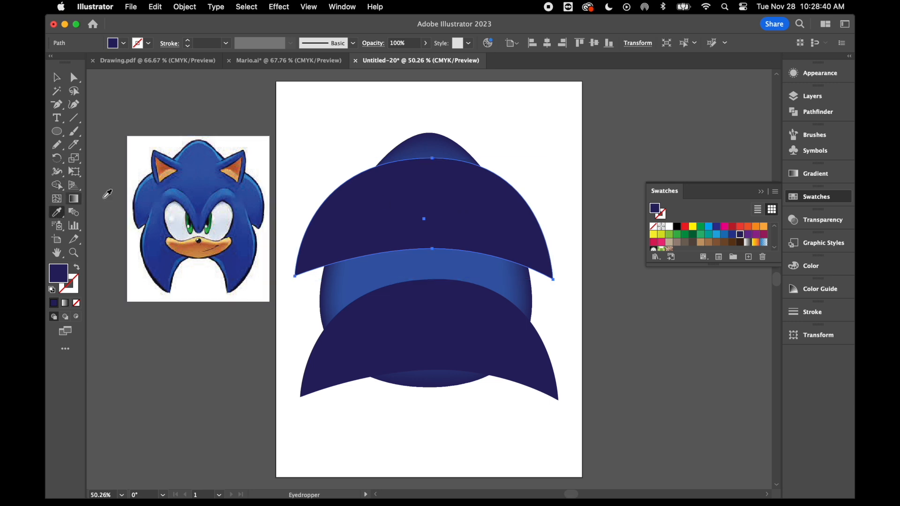
left_click(431, 250)
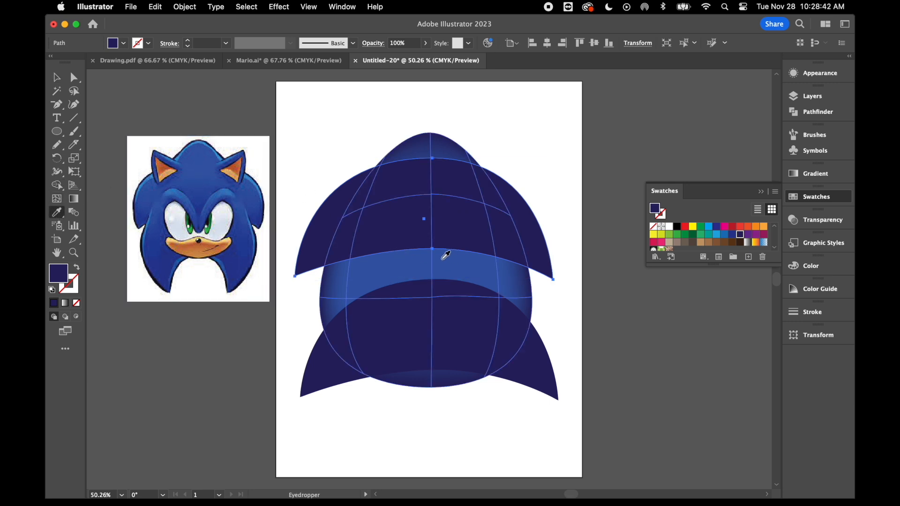
left_click(446, 255)
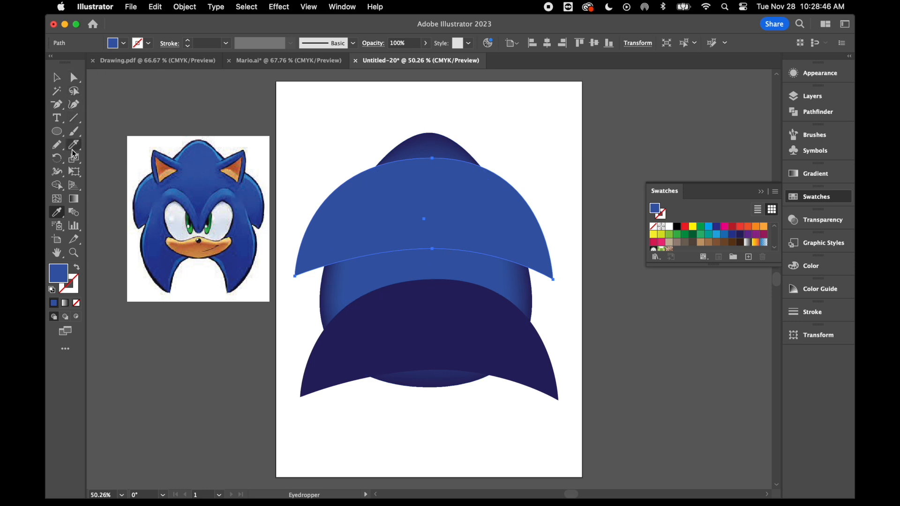
Add a mesh point at the centre of the upper crescent and colour it dark blue C=100 M=95 Y=5 K=0.
left_click(58, 200)
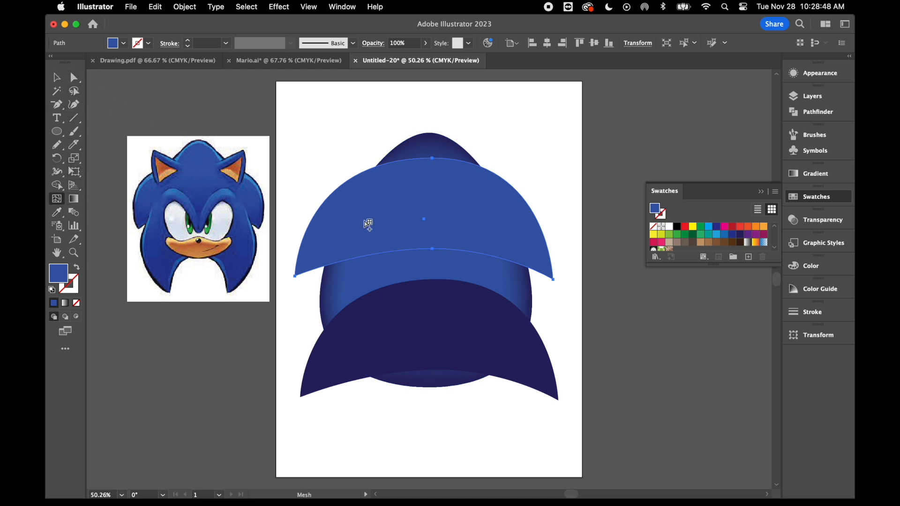
left_click(427, 205)
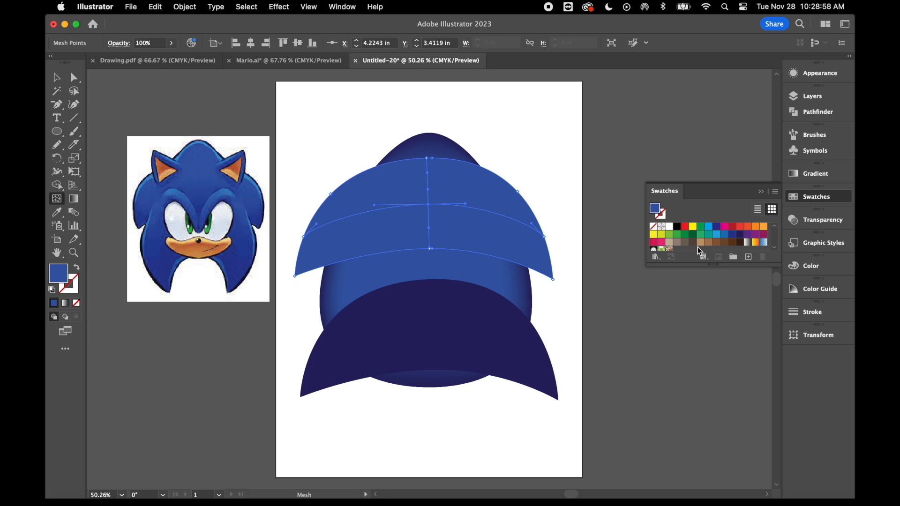
left_click(76, 78)
left_click(741, 235)
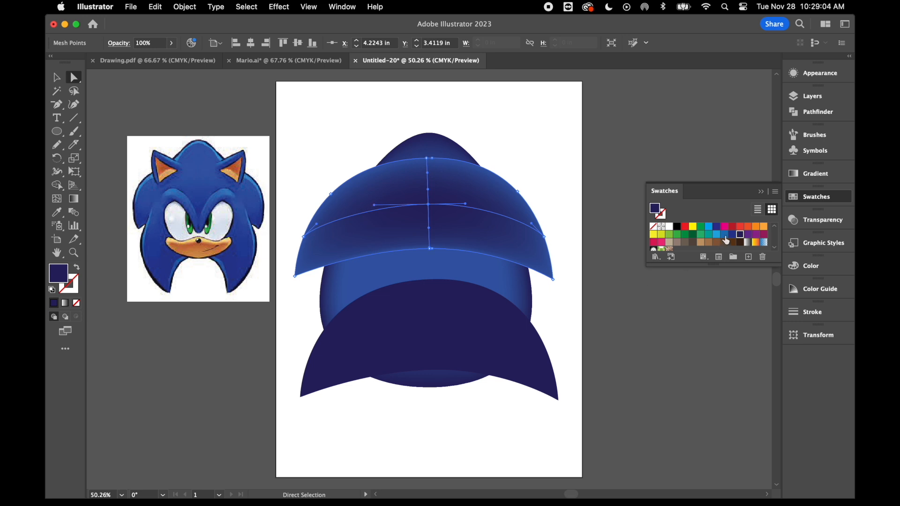
left_click(724, 235)
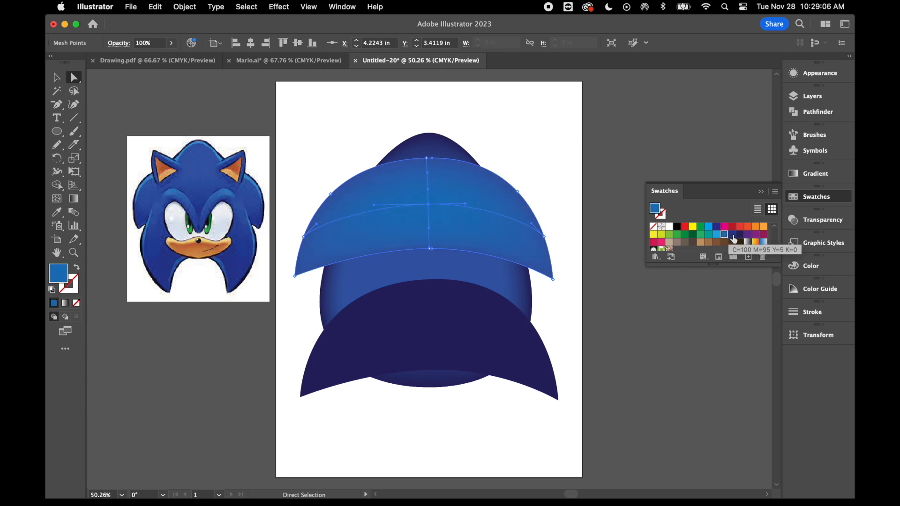
left_click(733, 235)
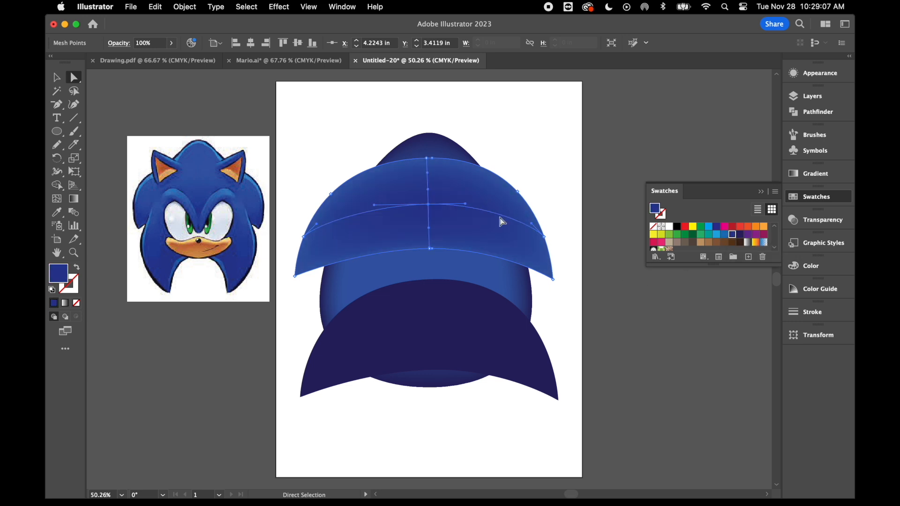
Select the mesh points around the upper crescent's outline together and colour them navy.
left_click(331, 193)
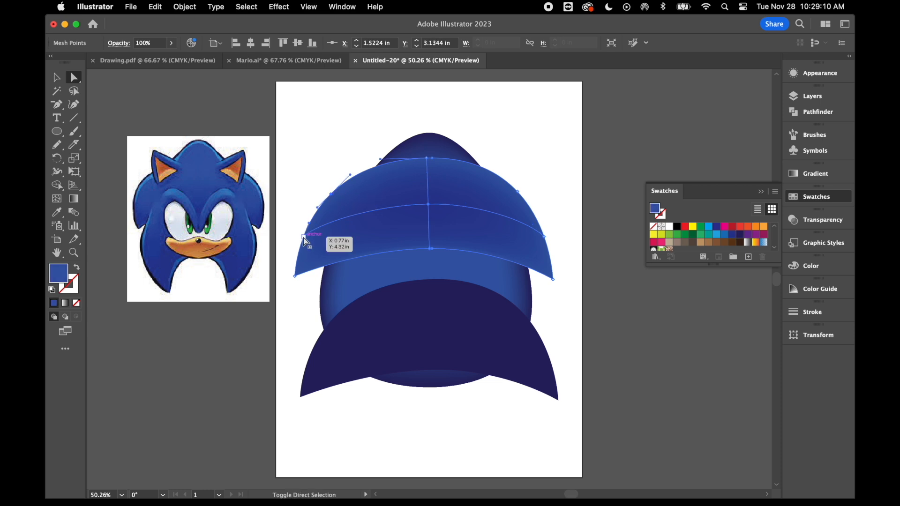
left_click(302, 238)
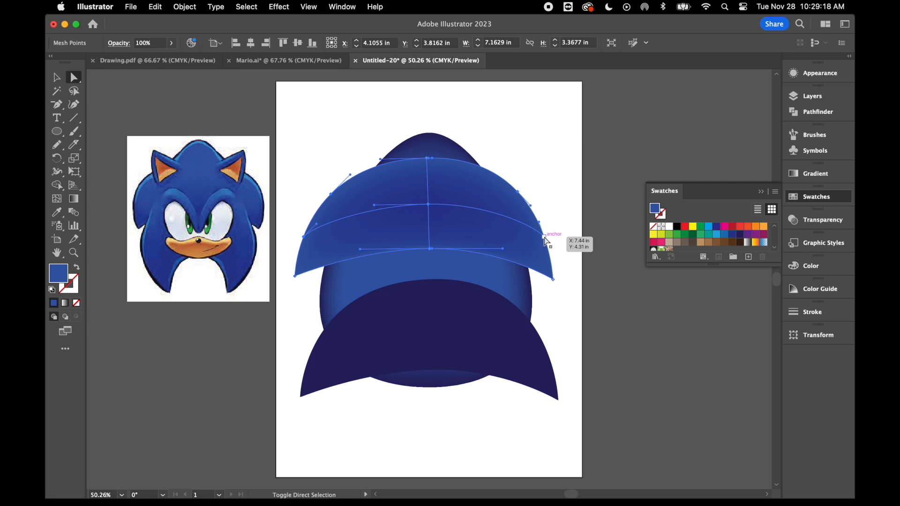
left_click(554, 281)
left_click(431, 160)
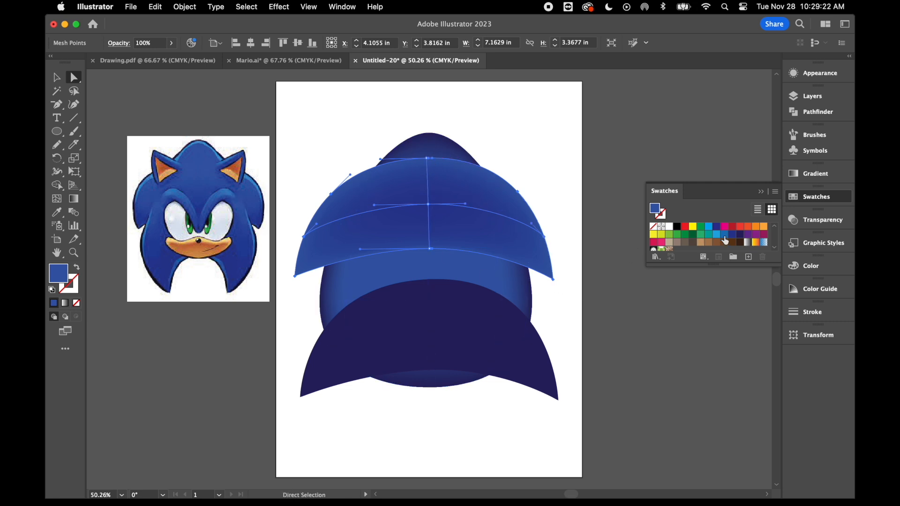
left_click(739, 235)
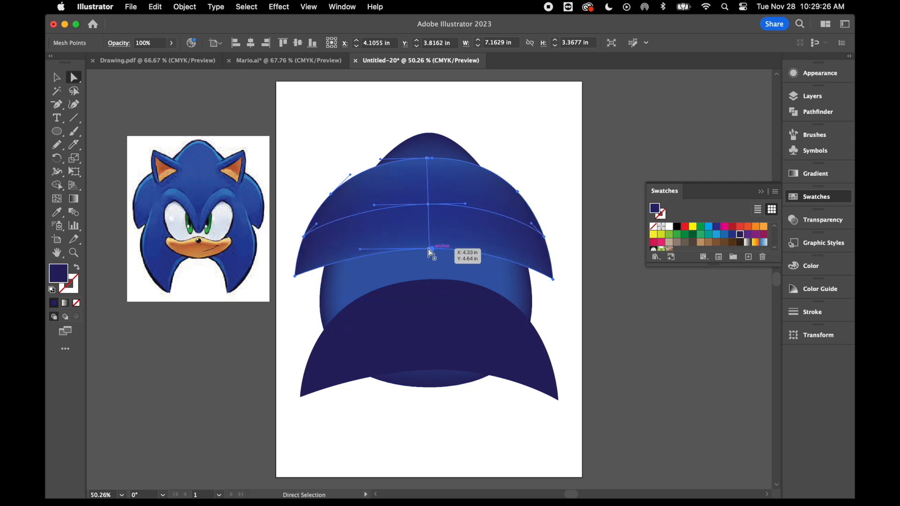
Move the upper crescent off the egg, up and to the right, and retouch its mesh colours with navy and dark blue.
left_click_drag(454, 169, 529, 146)
key("super+z")
left_click_drag(450, 187, 478, 169)
left_click(740, 234)
left_click(732, 234)
key("super+z")
Move the meshed crescent back over the upper half of the egg and send it to the back.
left_click(57, 77)
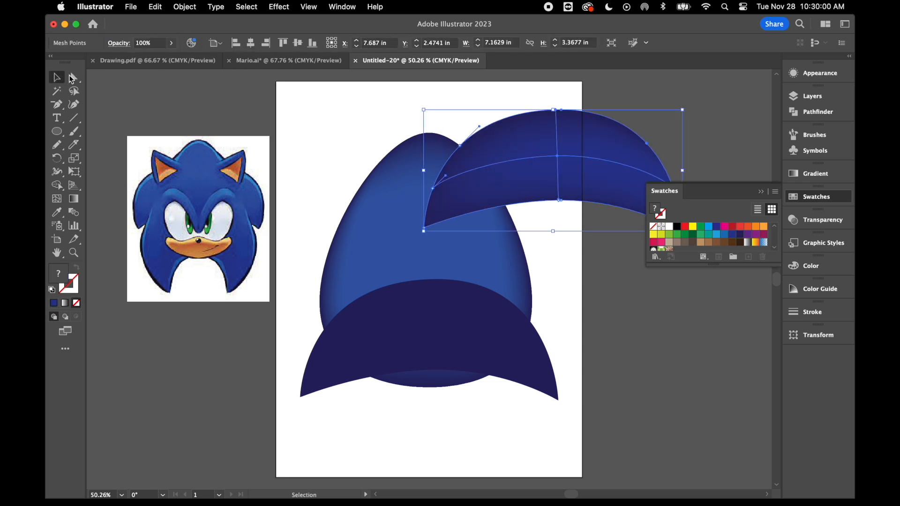
left_click_drag(597, 165, 467, 213)
right_click(468, 213)
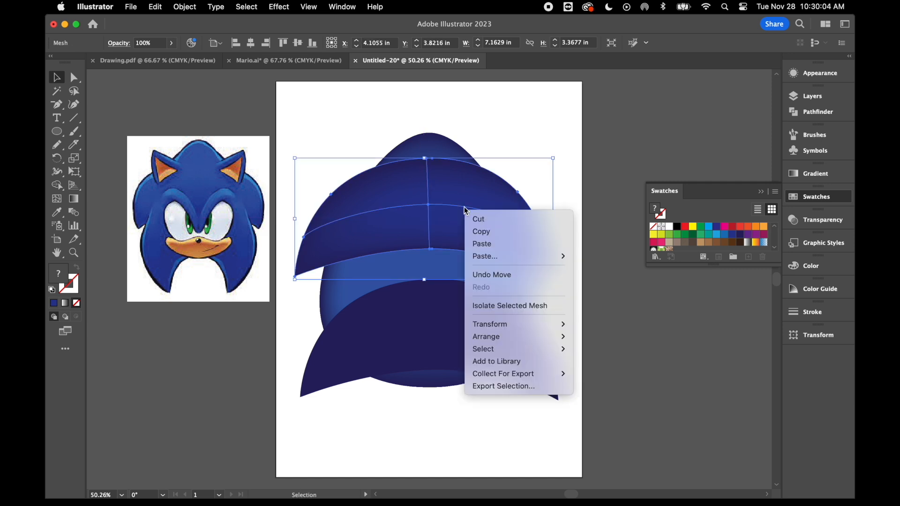
mouse_move(521, 336)
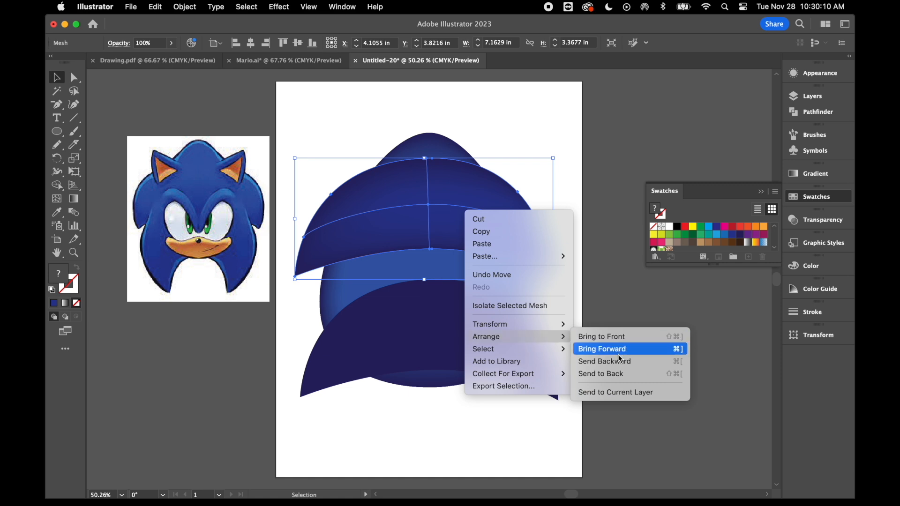
left_click(618, 374)
left_click(644, 268)
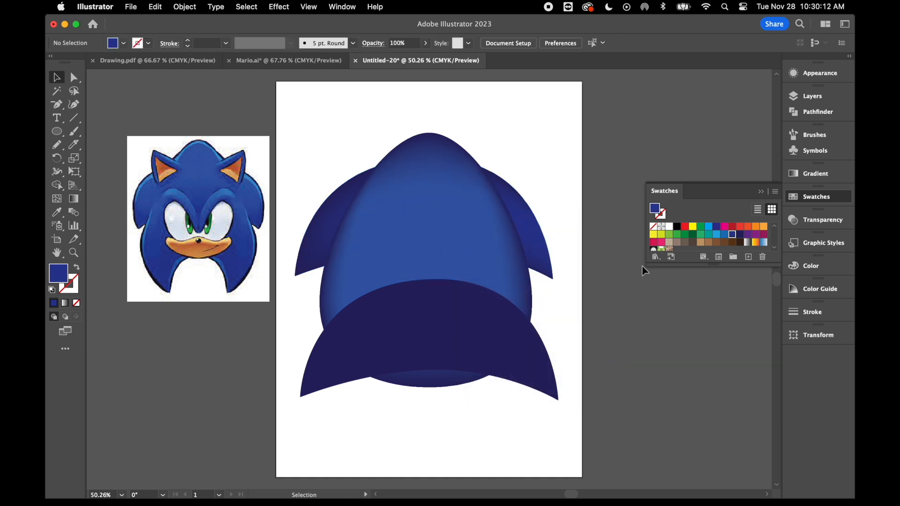
Enlarge the upper crescent behind the egg to about 8 in wide, extending it upward and outward on both sides.
left_click(319, 210)
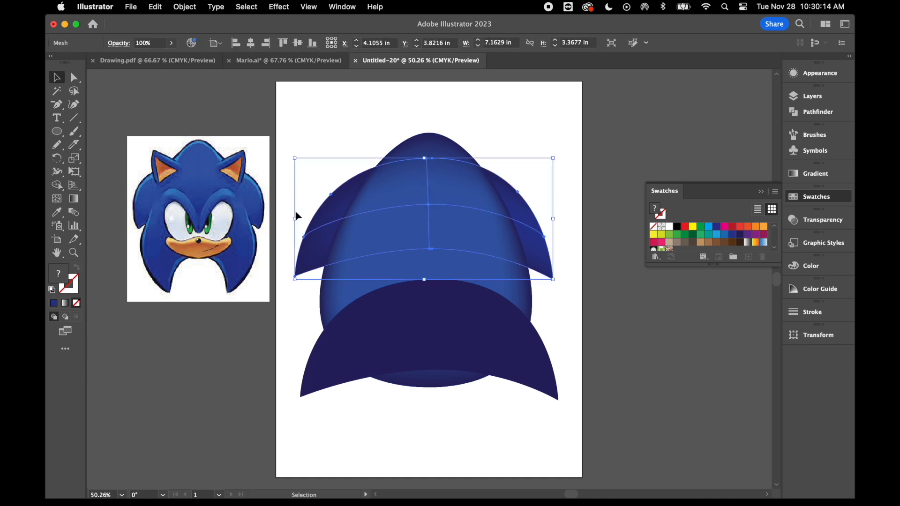
left_click_drag(294, 159, 284, 153)
left_click_drag(554, 217, 572, 216)
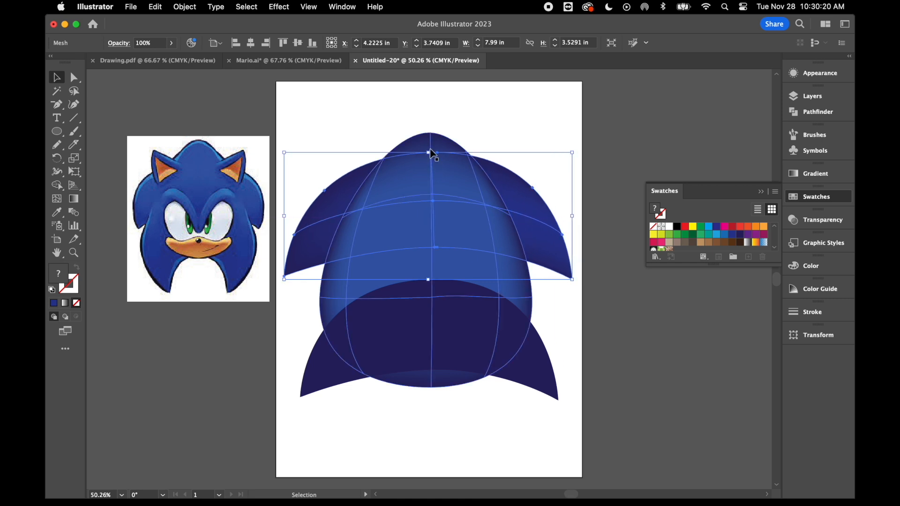
left_click_drag(430, 153, 430, 151)
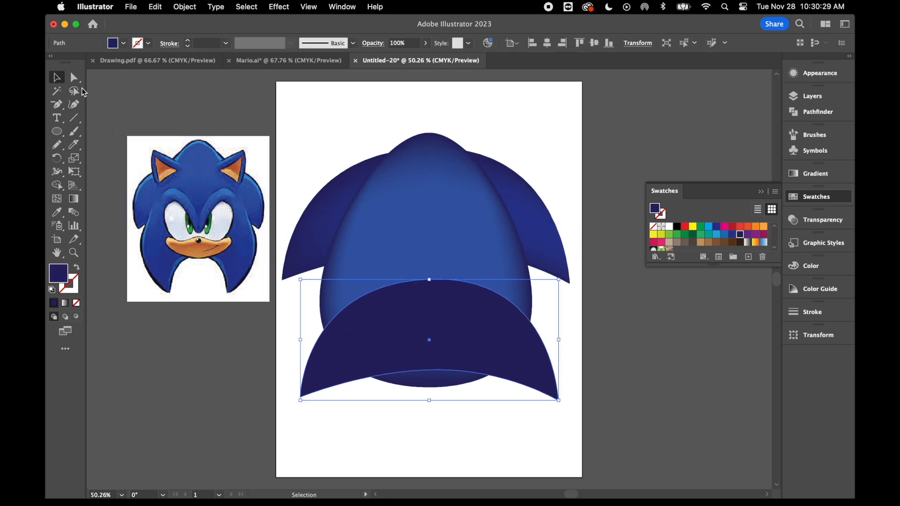
Pull both tips of the lower crescent down and inward to form two long pointed quills below the egg.
left_click(75, 81)
left_click(300, 397)
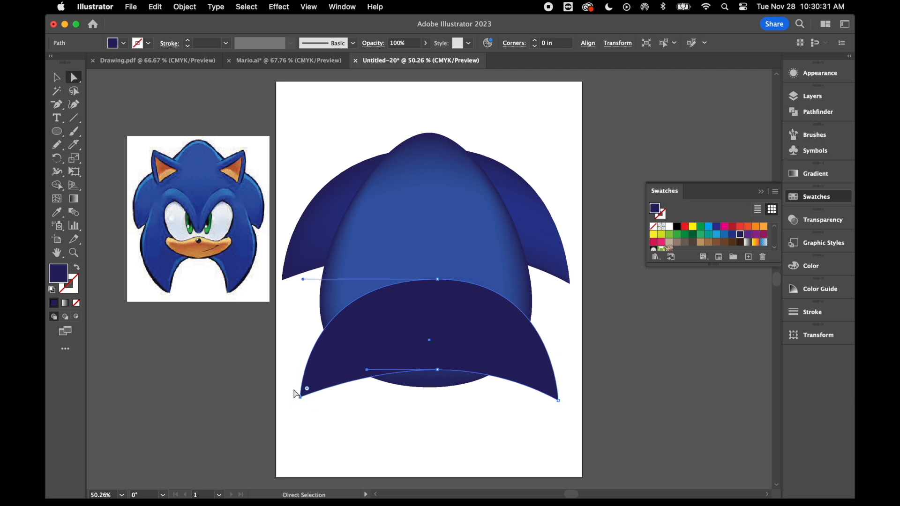
left_click_drag(301, 400, 344, 441)
left_click_drag(559, 403, 516, 440)
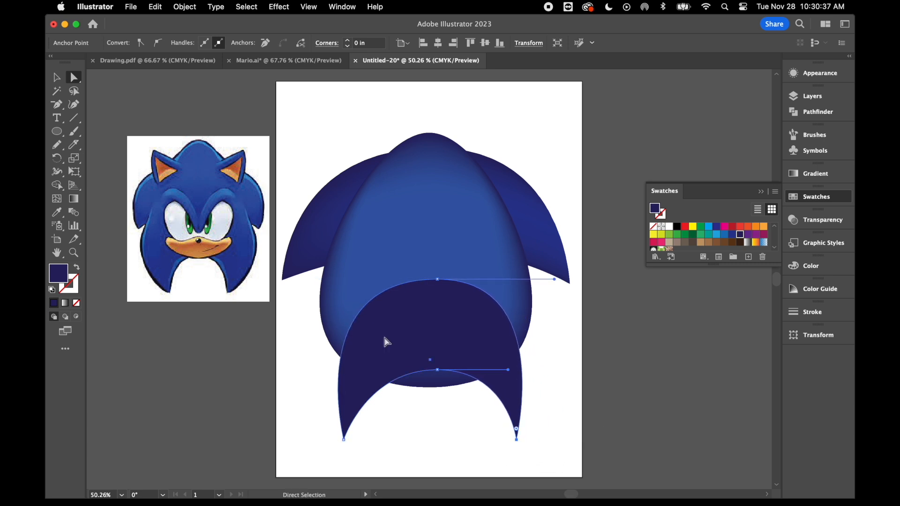
left_click(539, 412)
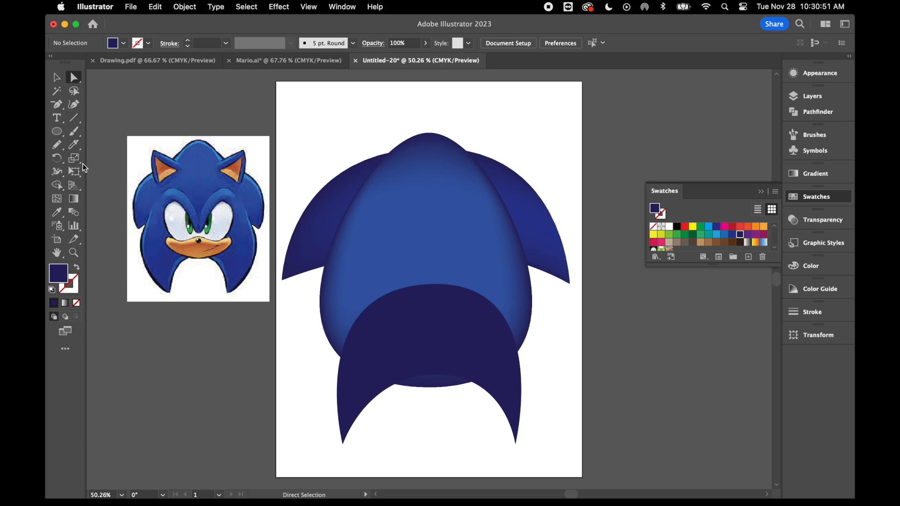
Add a mesh point at the centre of the lower crescent and colour it medium blue to match the egg.
left_click(58, 198)
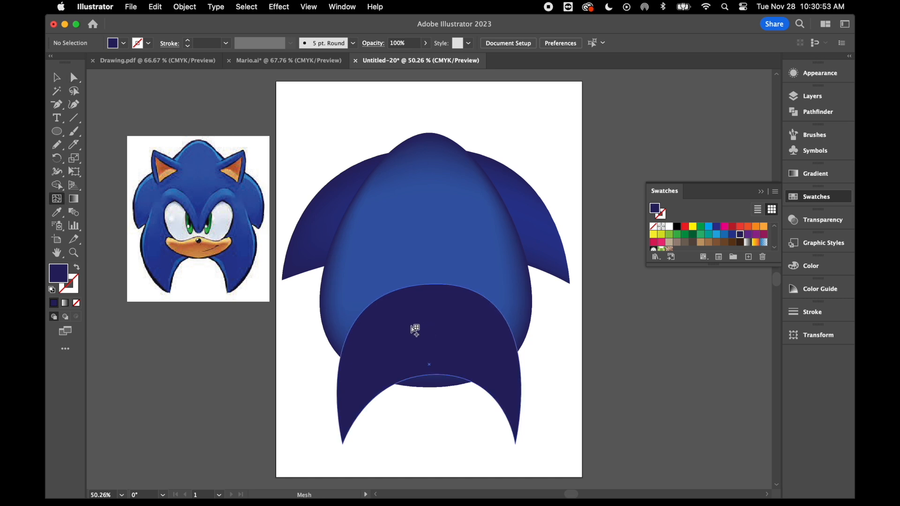
left_click(433, 326)
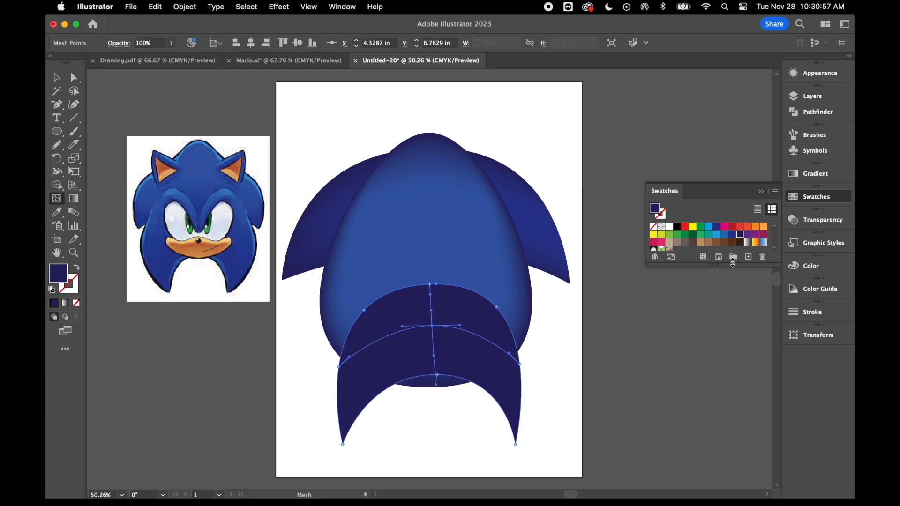
left_click(725, 235)
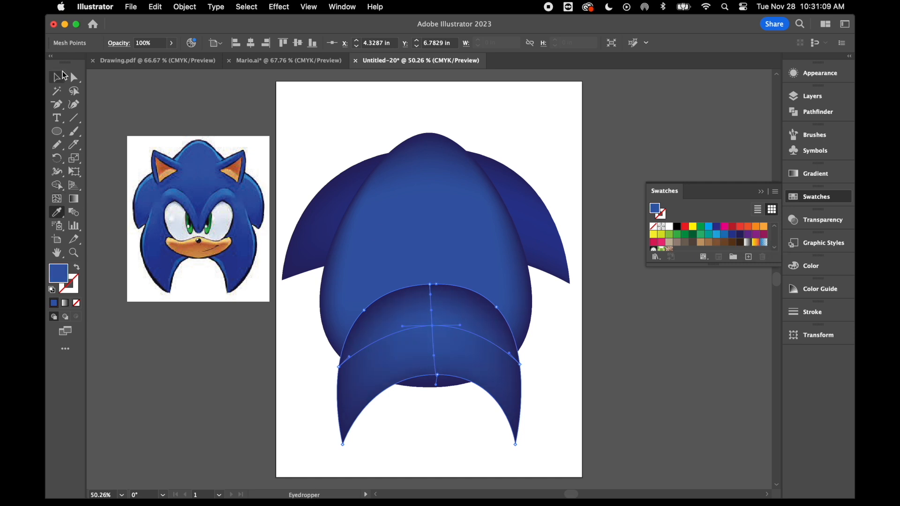
left_click(60, 75)
left_click(320, 148)
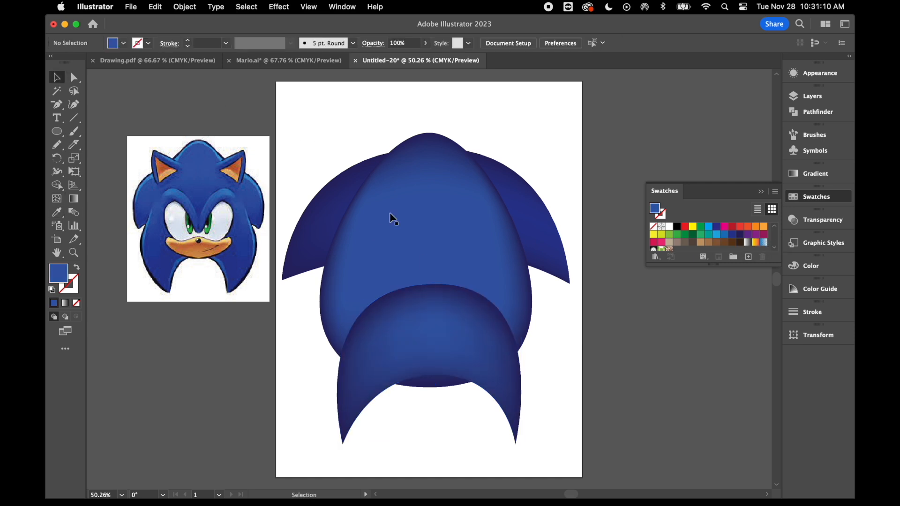
Send the meshed lower crescent to the back, behind the egg.
left_click(436, 322)
right_click(442, 339)
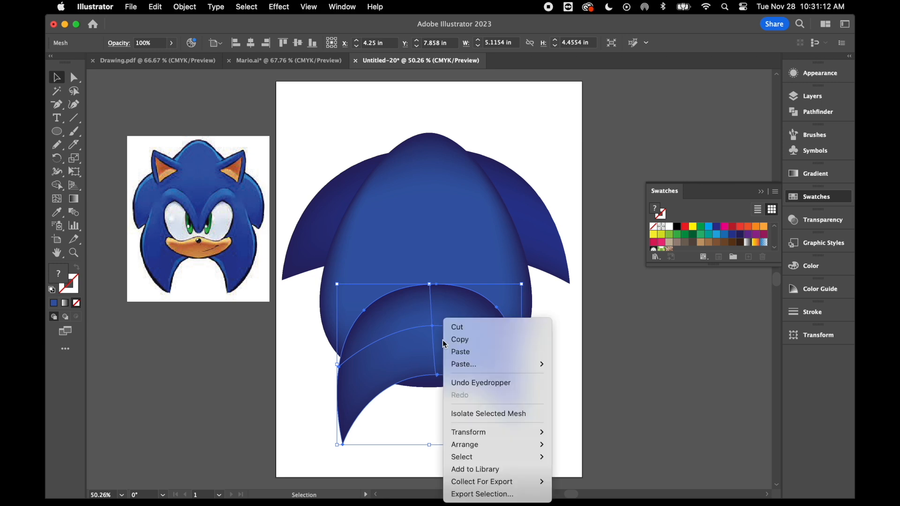
mouse_move(490, 435)
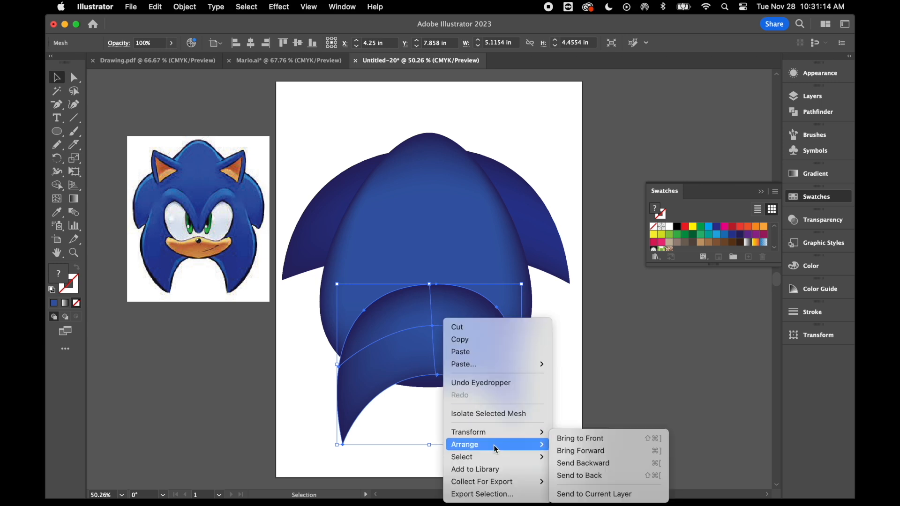
left_click(609, 474)
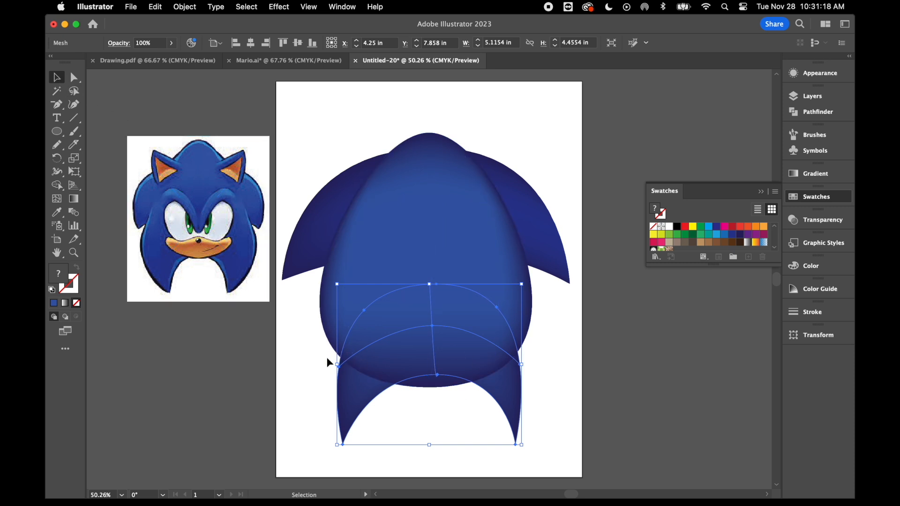
Widen the lower crescent on both sides so its quills extend out from behind the egg.
left_click_drag(339, 366, 309, 340)
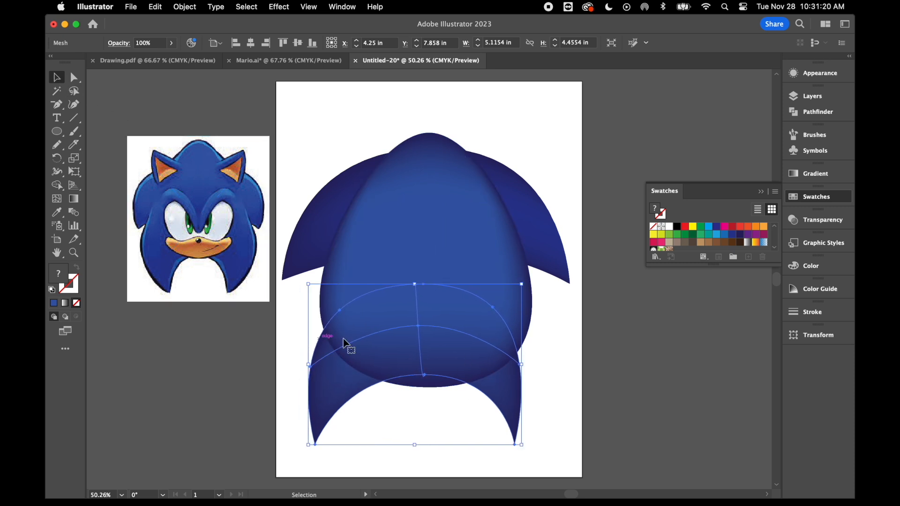
left_click_drag(521, 365, 557, 364)
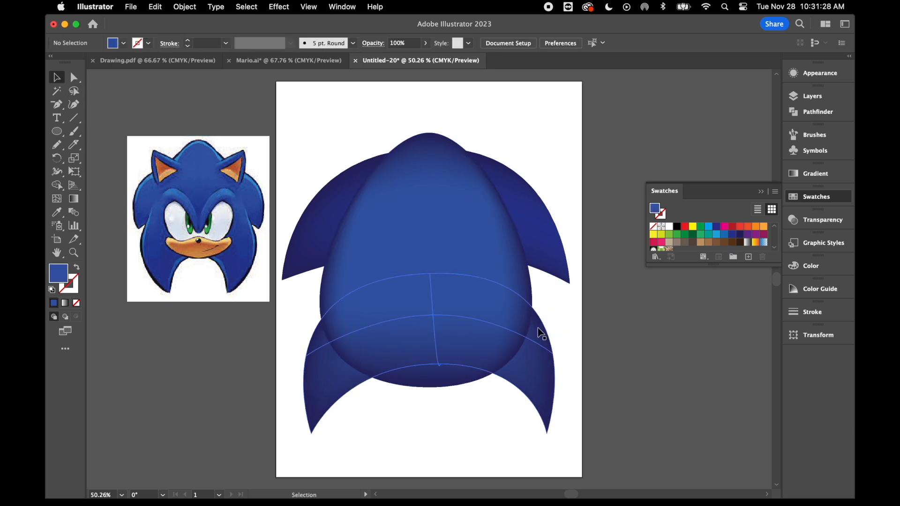
left_click(538, 329)
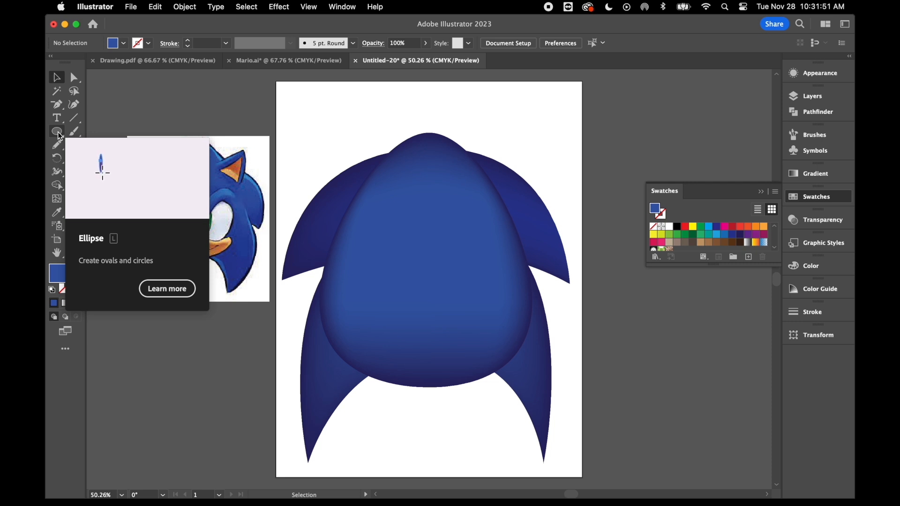
Draw a square over the egg's upper left and delete its upper-right anchor point to leave a triangle for the ear.
left_click(58, 133)
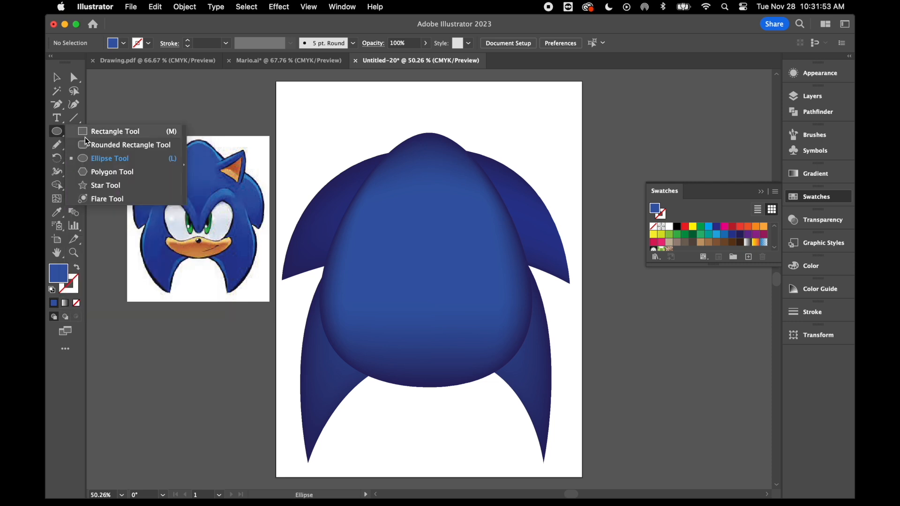
left_click(86, 136)
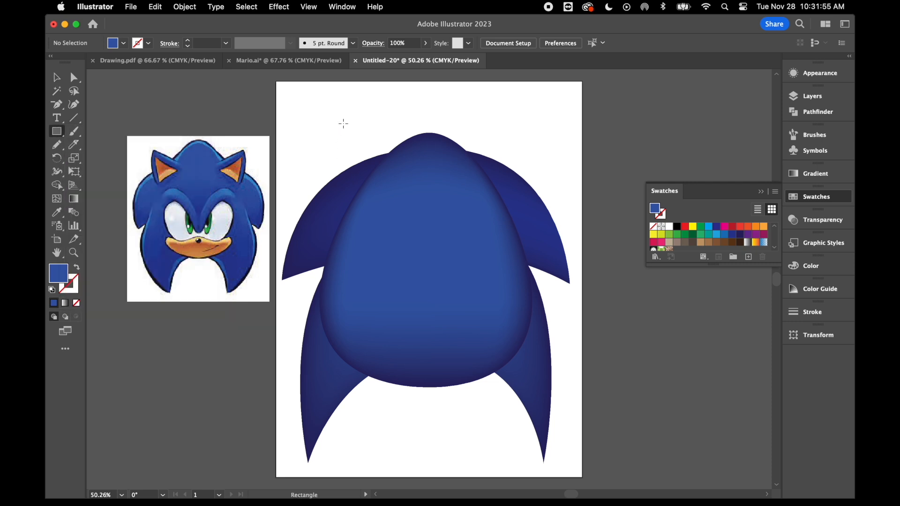
left_click_drag(338, 114, 410, 185)
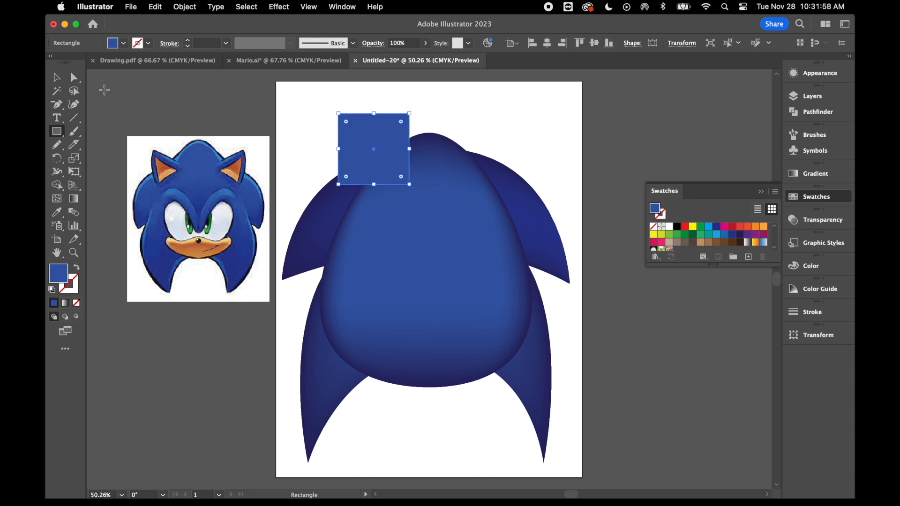
left_click(58, 104)
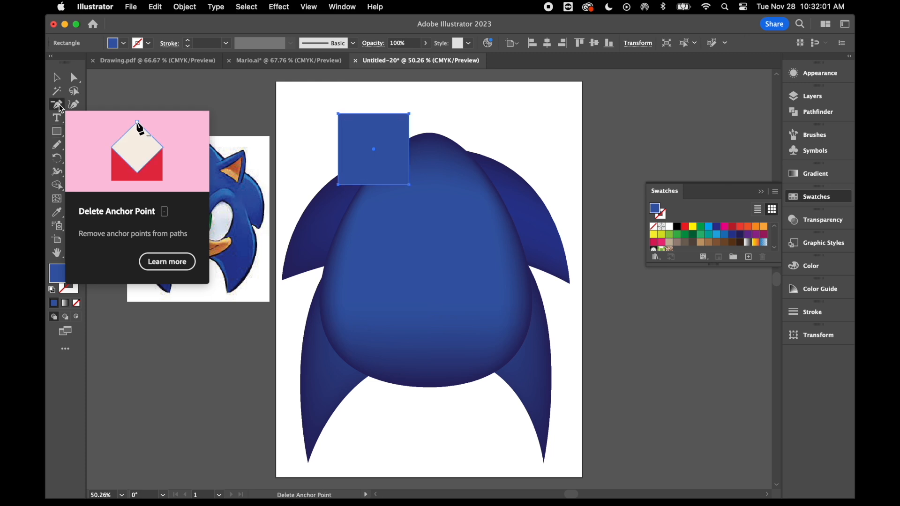
left_click(409, 114)
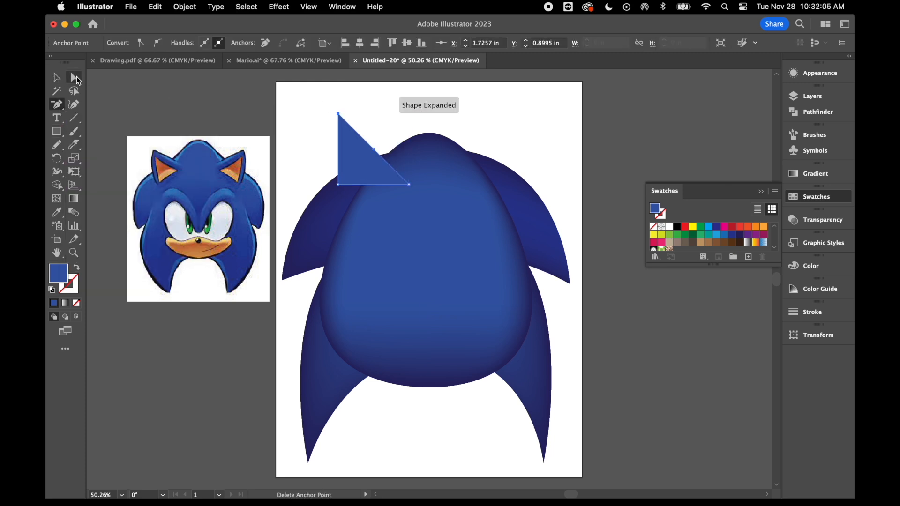
Reposition the triangle's two lower corners, raising the right one and lowering the left one inward, to tilt the ear's base.
left_click(74, 77)
left_click_drag(409, 184, 421, 170)
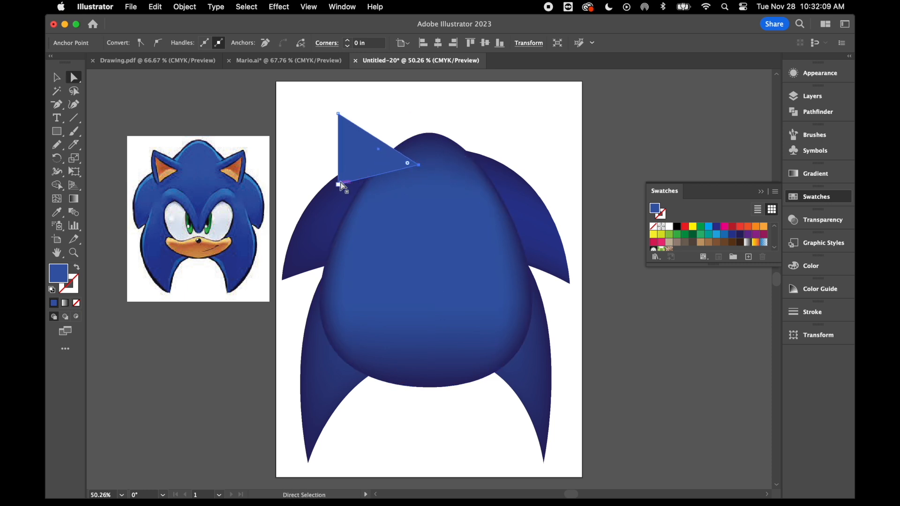
left_click_drag(340, 183, 355, 201)
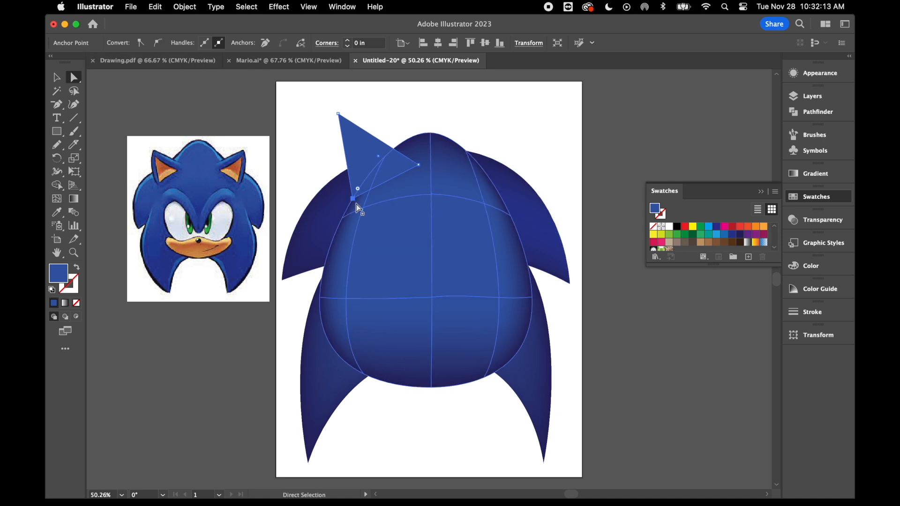
Convert the ear's two base corners to smooth points and angle the right one's handle so the upper edge curves inward.
left_click(353, 200)
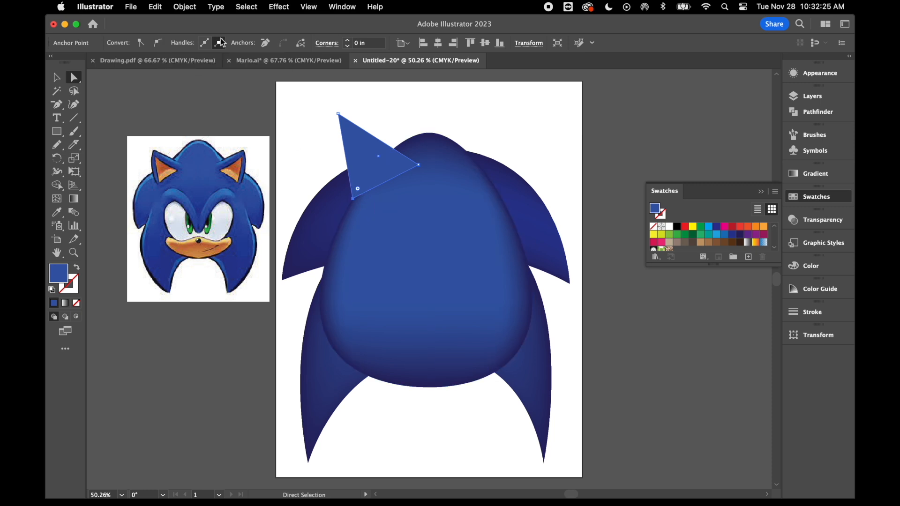
left_click(159, 44)
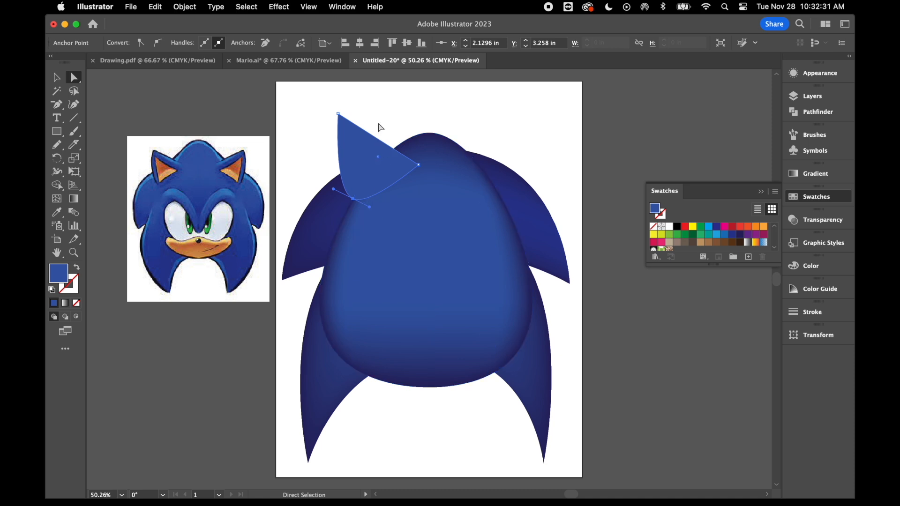
left_click(419, 167)
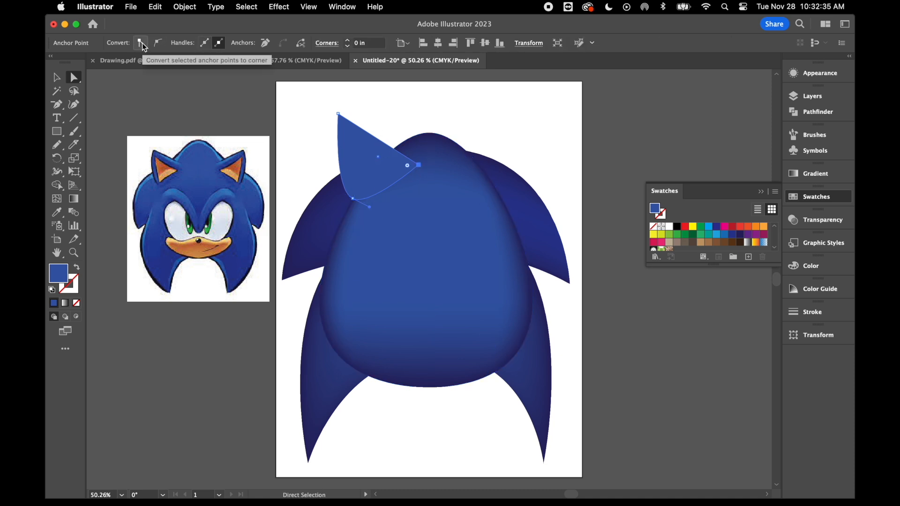
left_click(159, 45)
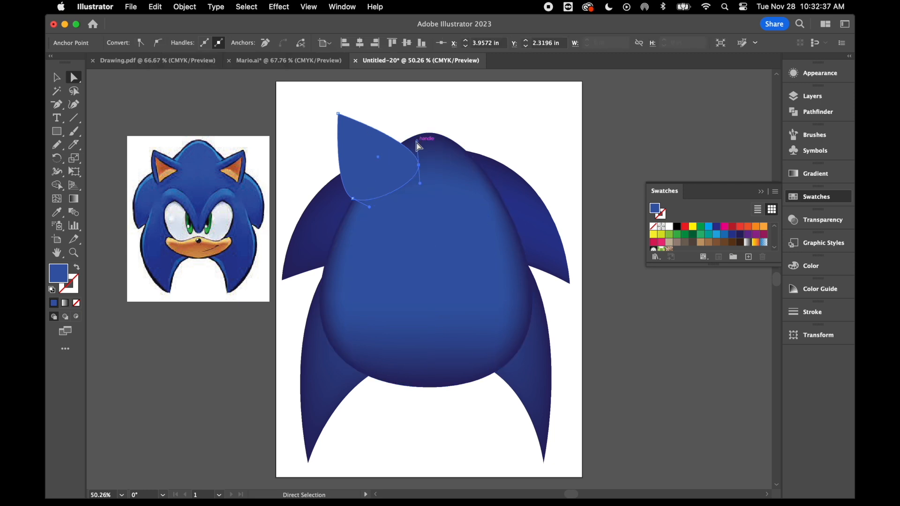
left_click_drag(417, 140, 384, 157)
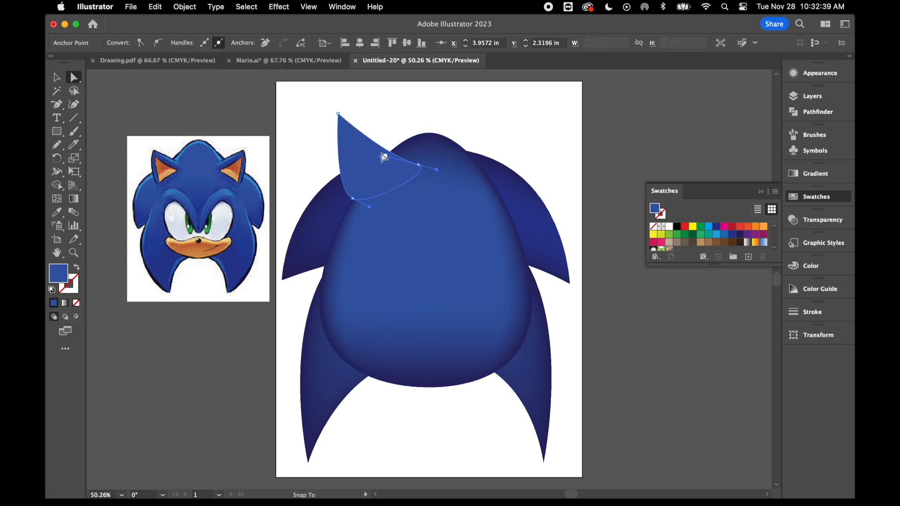
Shift the ear slightly right, make it smaller and lower its tip to shorten it.
left_click(58, 77)
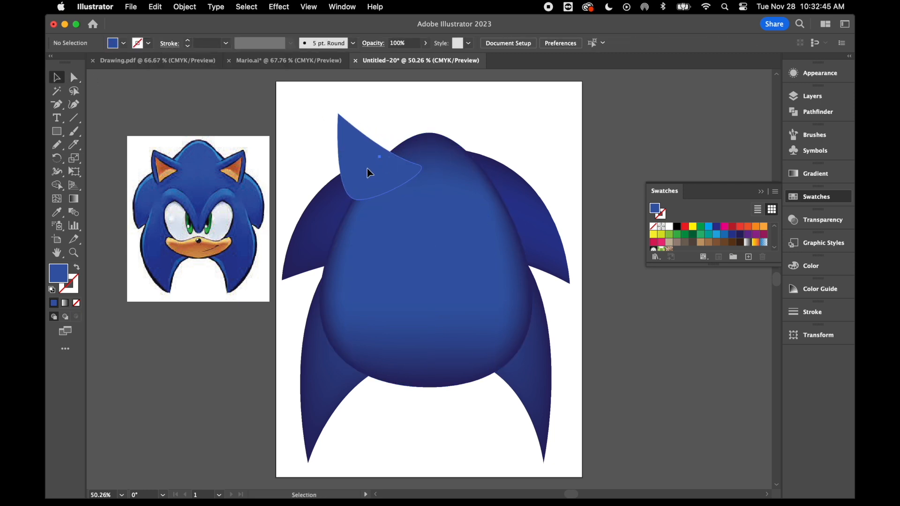
left_click_drag(368, 171, 380, 177)
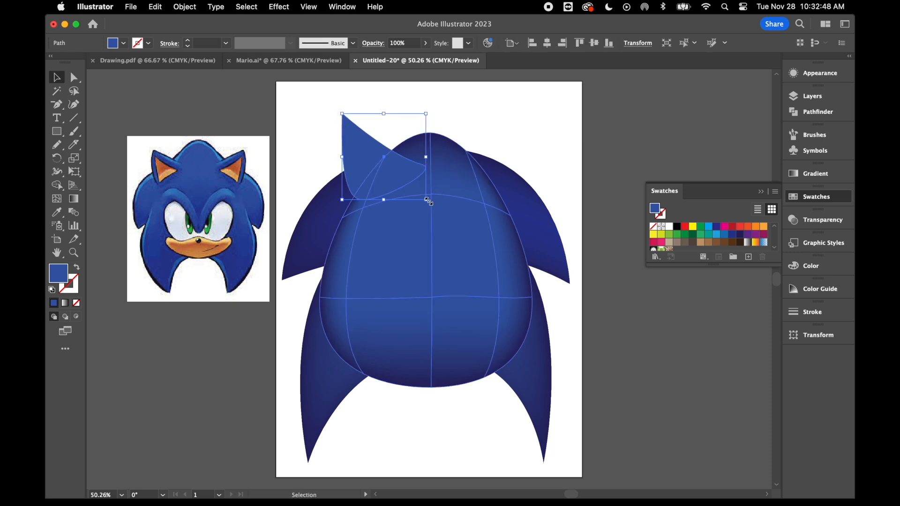
left_click_drag(426, 199, 375, 181)
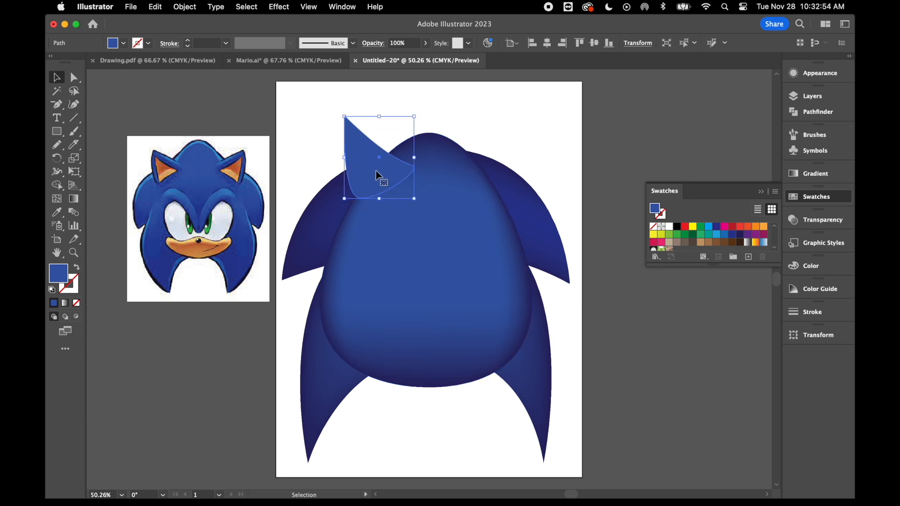
left_click_drag(414, 158, 416, 157)
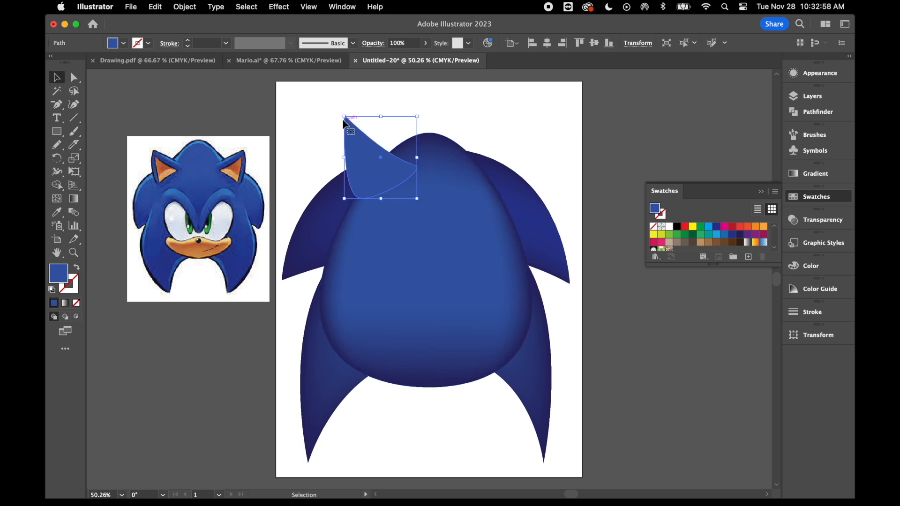
left_click_drag(345, 117, 346, 129)
Paste a copy of the ear in front, scale it uniformly to 60%, and move it above the ear.
left_click(380, 121)
left_click(383, 178)
key("a")
key("v")
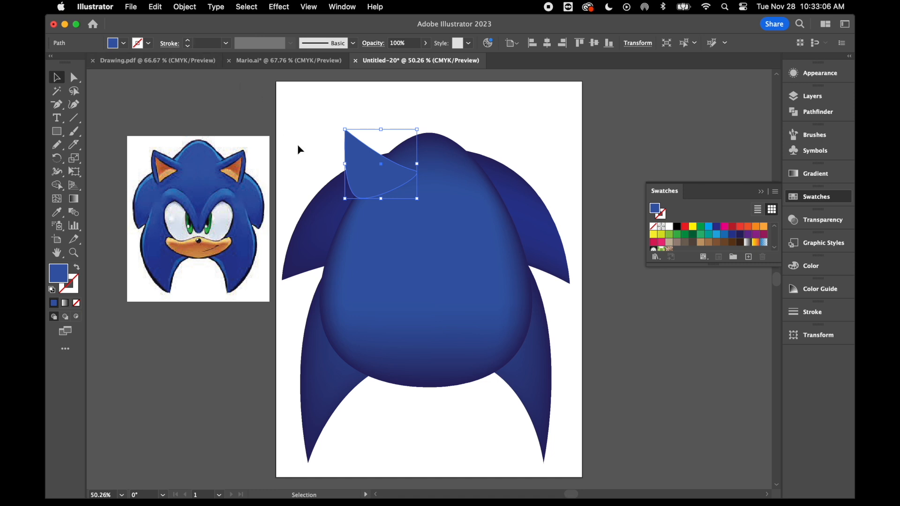
right_click(312, 153)
mouse_move(388, 433)
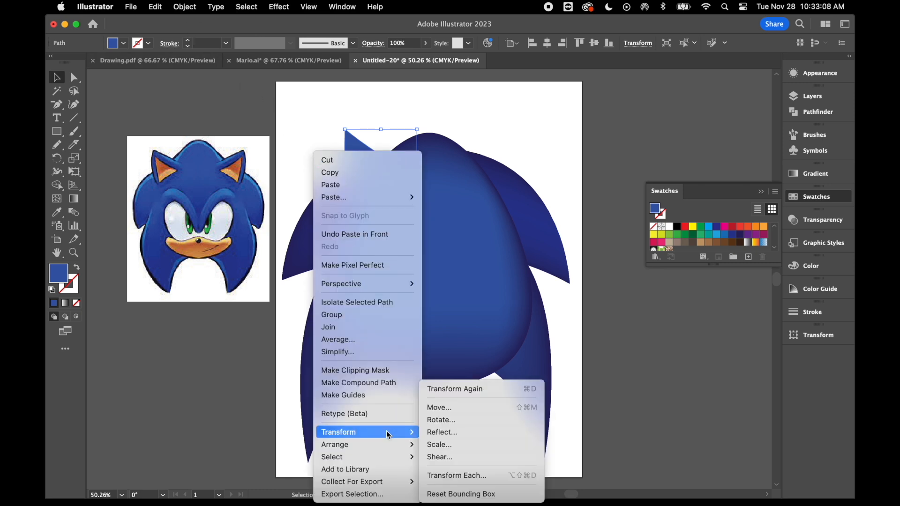
left_click(461, 446)
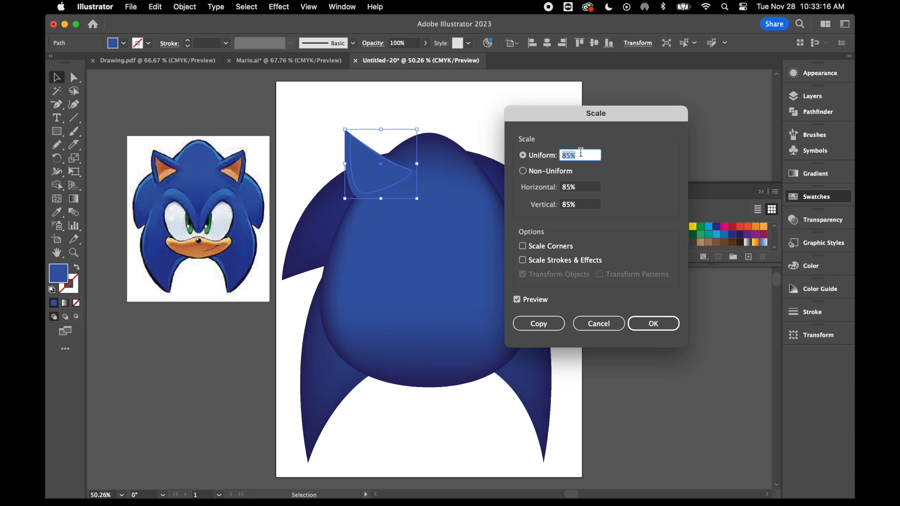
type("50")
key("Tab")
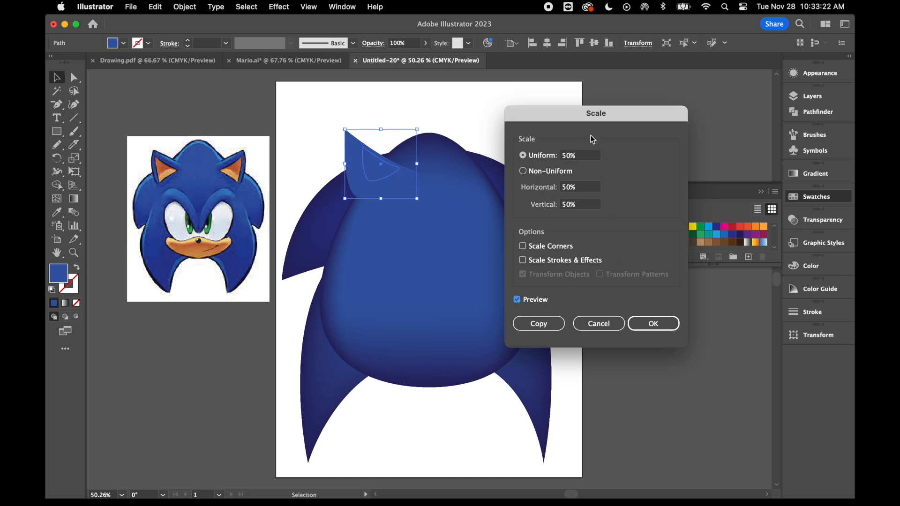
left_click(568, 160)
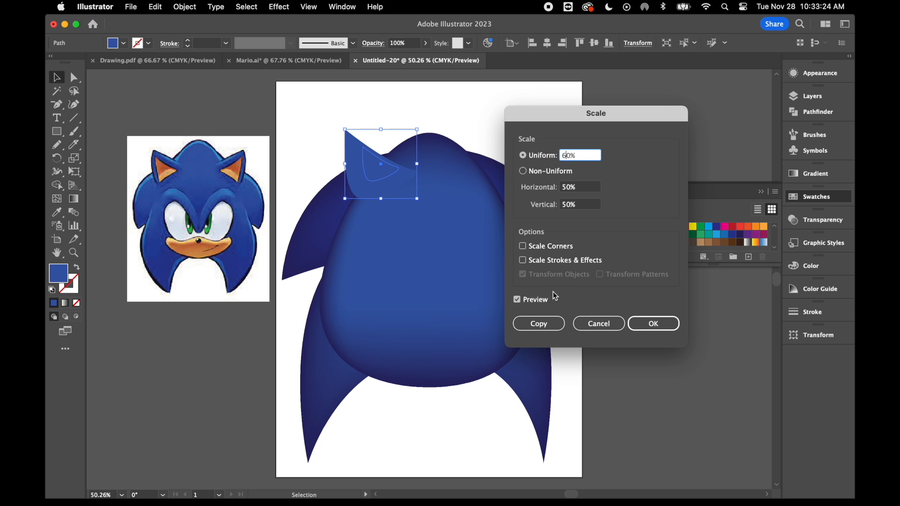
left_click(649, 323)
left_click_drag(380, 167, 382, 112)
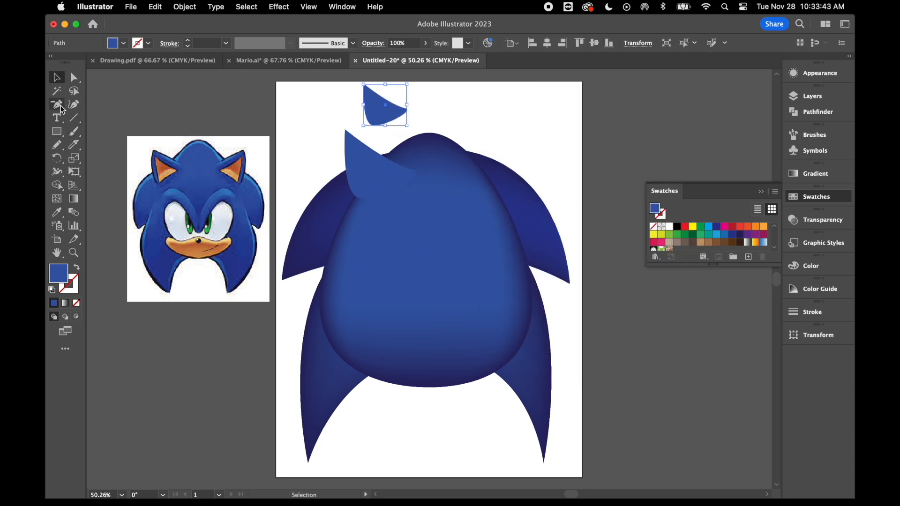
Add a mesh point at the centre of the large ear and colour it dark blue.
left_click(57, 199)
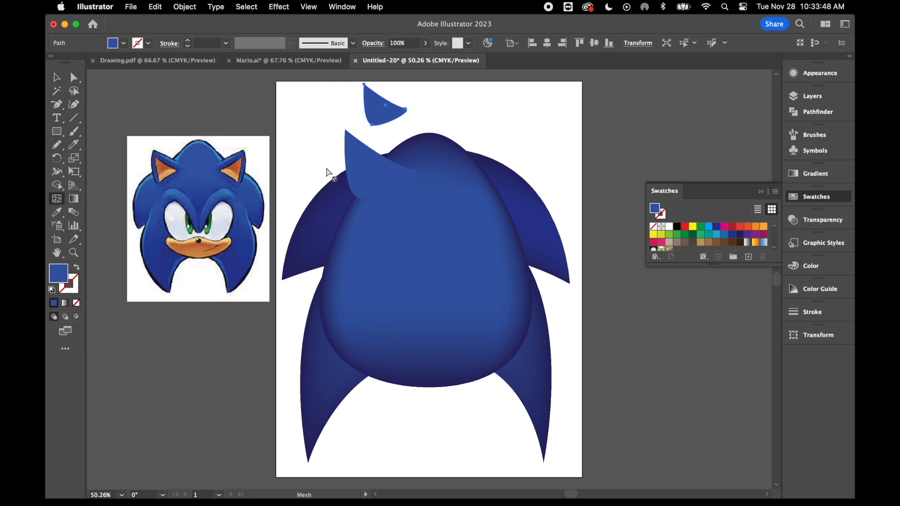
left_click(370, 173)
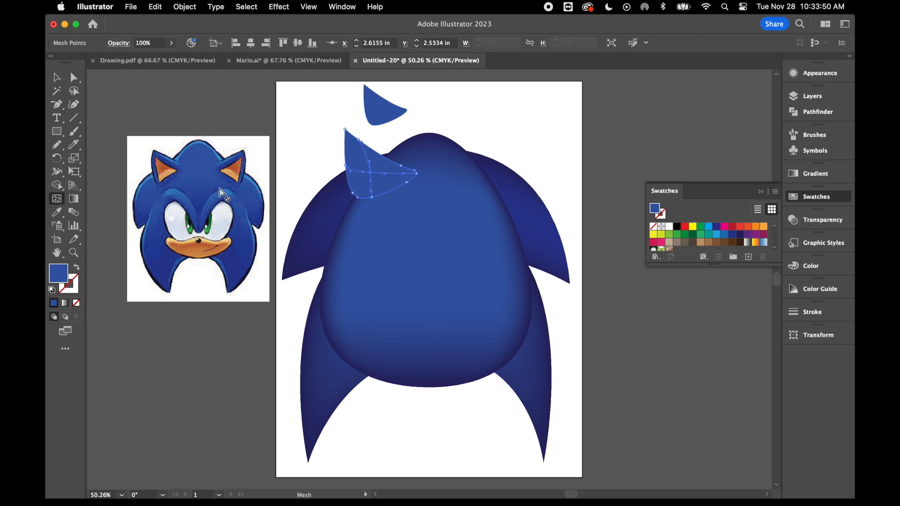
left_click(57, 215)
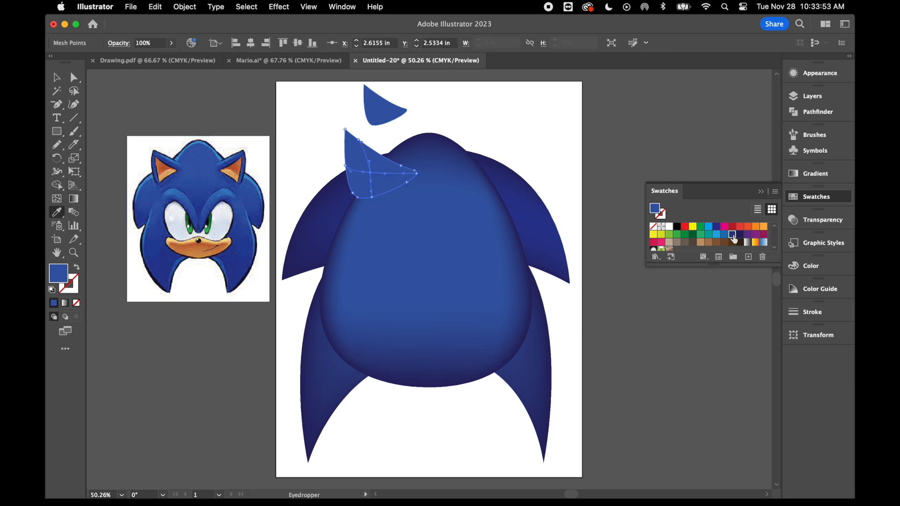
left_click(732, 235)
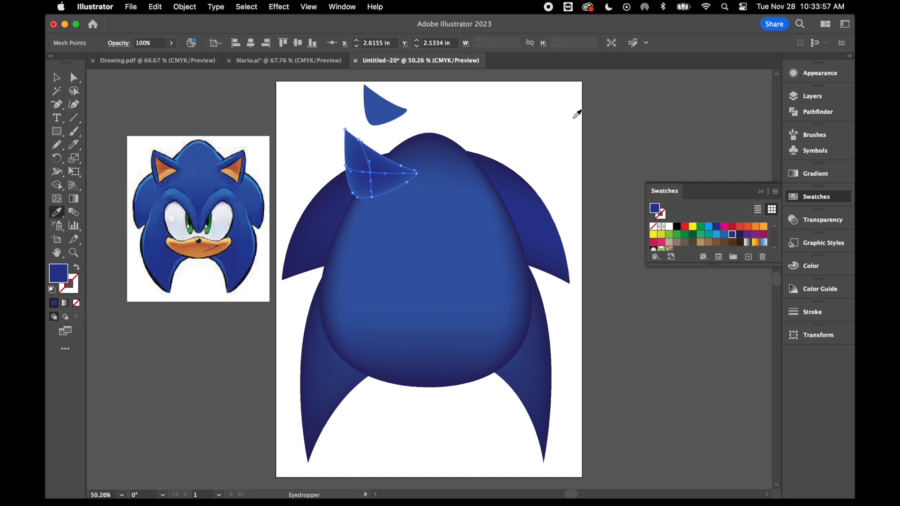
Colour the mesh points at the large ear's tip and upper edge light blue.
left_click(56, 78)
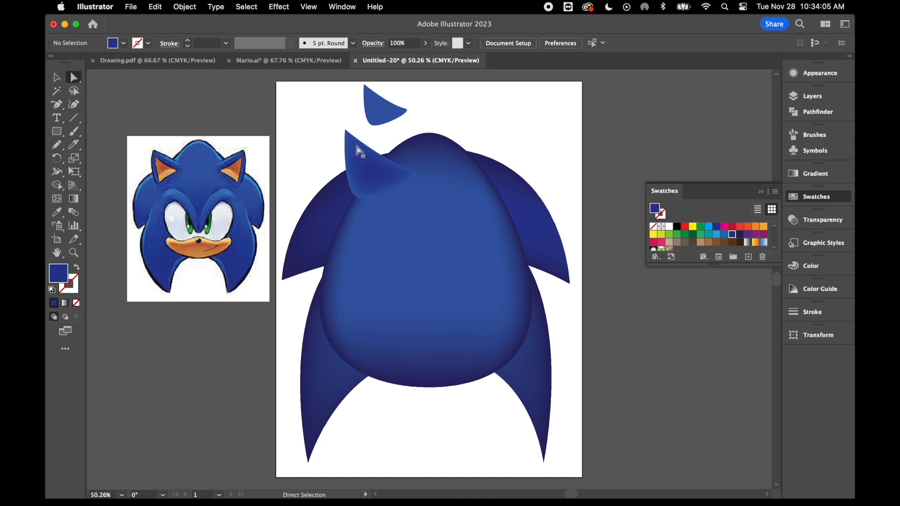
left_click(347, 131)
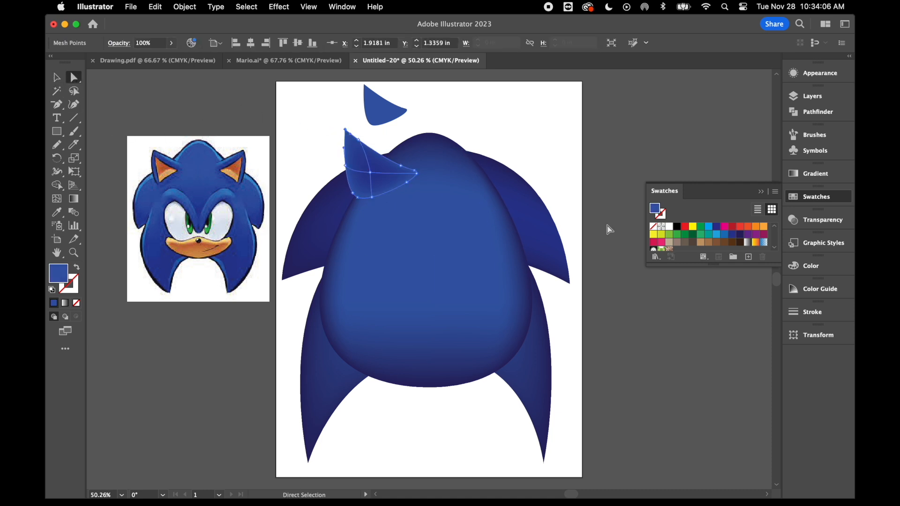
left_click(723, 236)
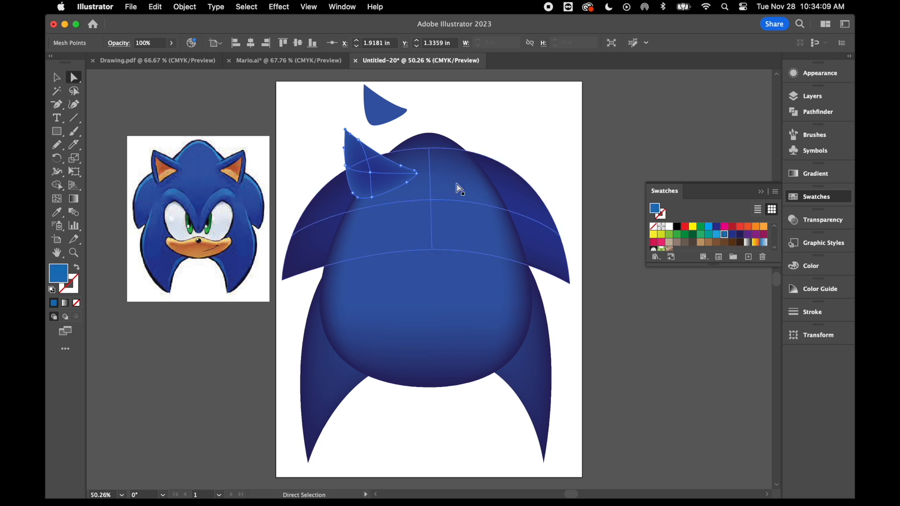
left_click_drag(338, 127, 363, 144)
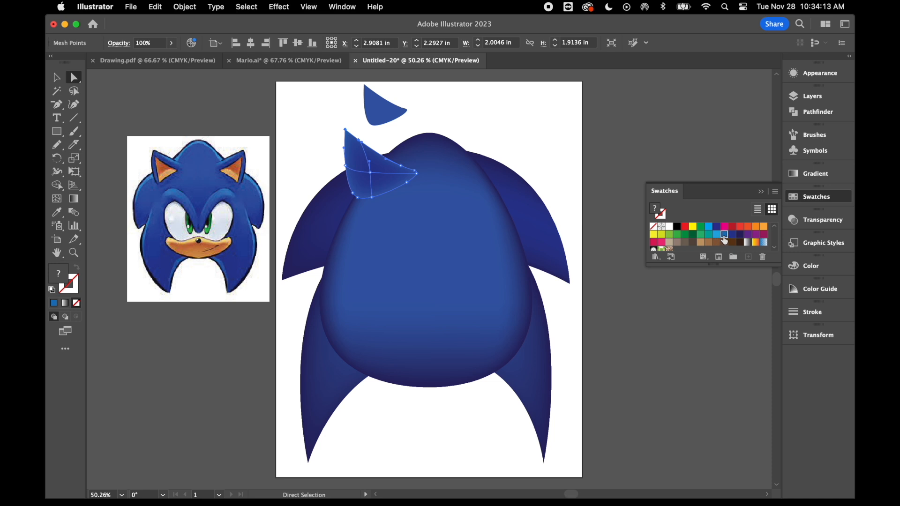
left_click(722, 235)
left_click(716, 235)
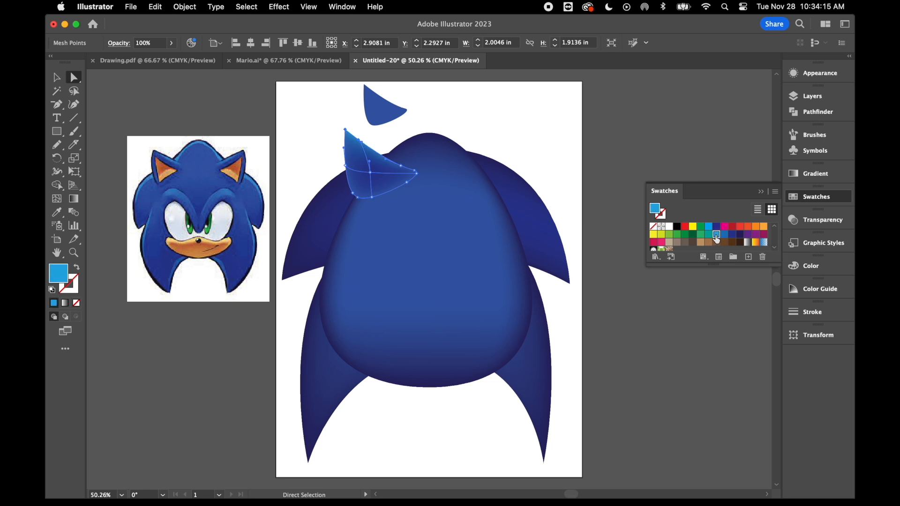
left_click(569, 135)
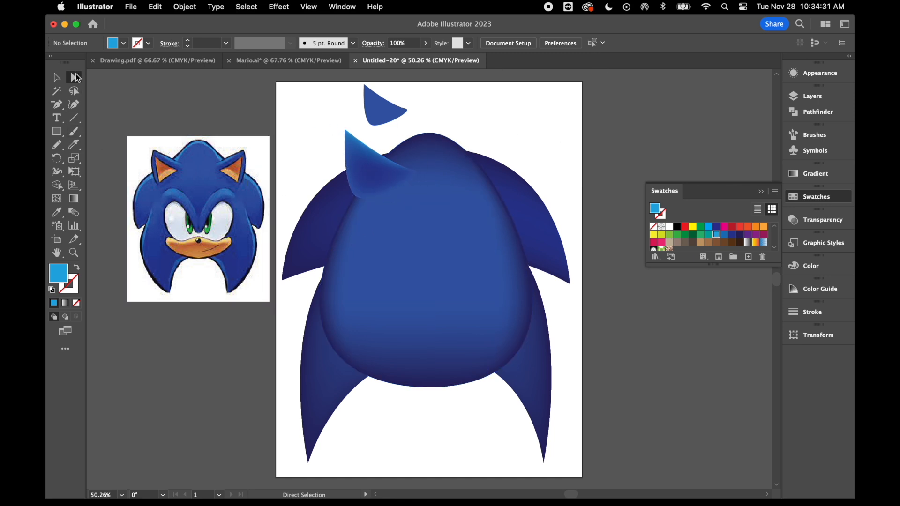
Colour the mesh points along the large ear's lower edge dark navy.
left_click(373, 200)
left_click(406, 183, "shift")
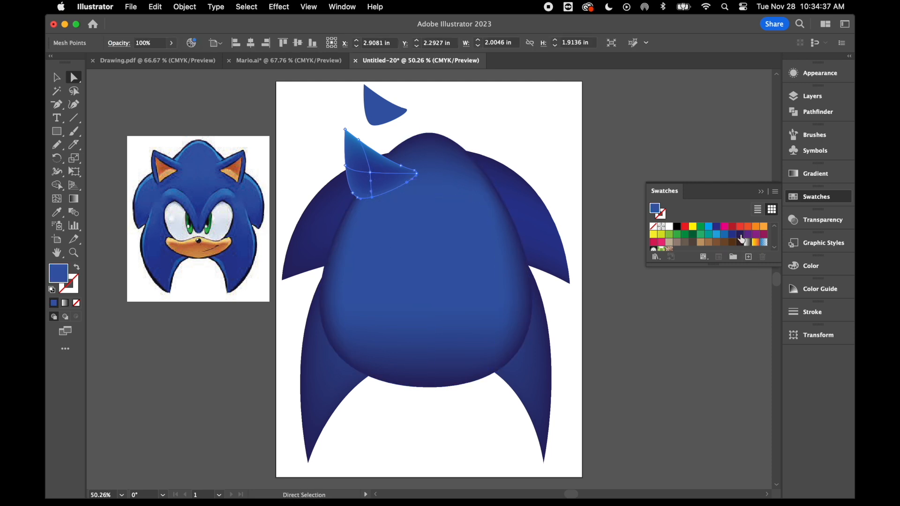
left_click(740, 235)
left_click(608, 167)
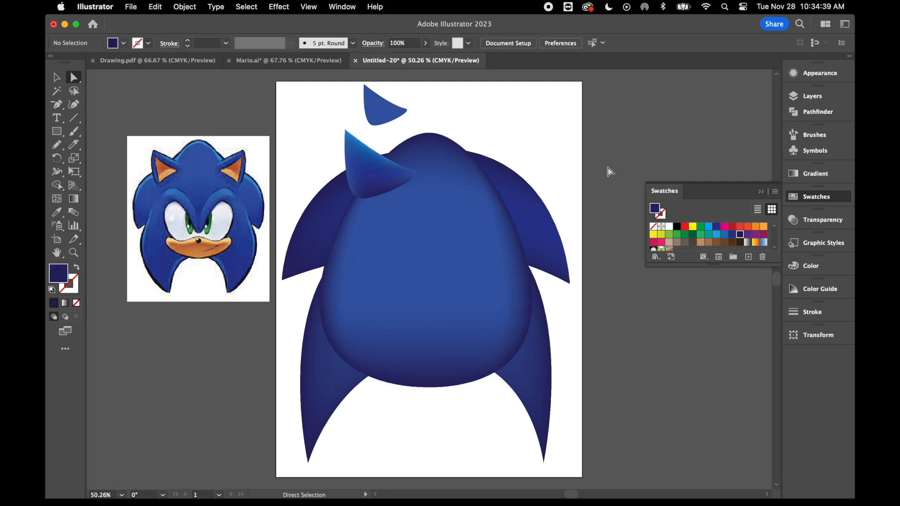
Place the small ear copy inside the large ear and fill it with the tan sampled from the reference image's inner ear.
left_click(56, 77)
left_click_drag(378, 116, 369, 177)
left_click(57, 212)
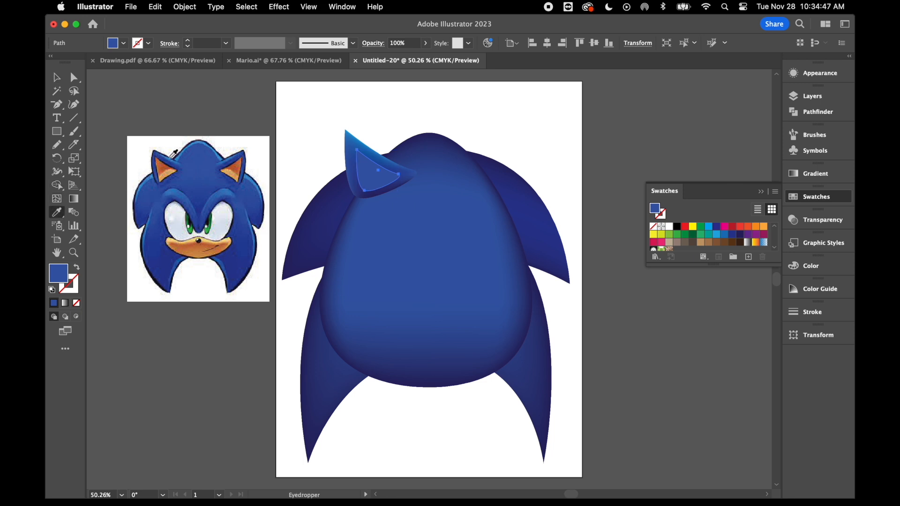
left_click(167, 171)
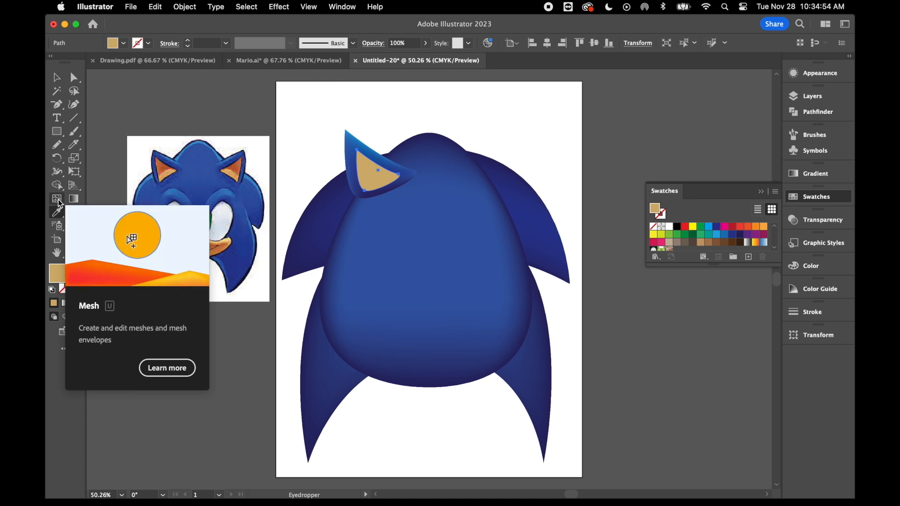
Refill the inner ear with the red-brown sampled from the reference ear, and add a central mesh point coloured with its light orange.
left_click(161, 162)
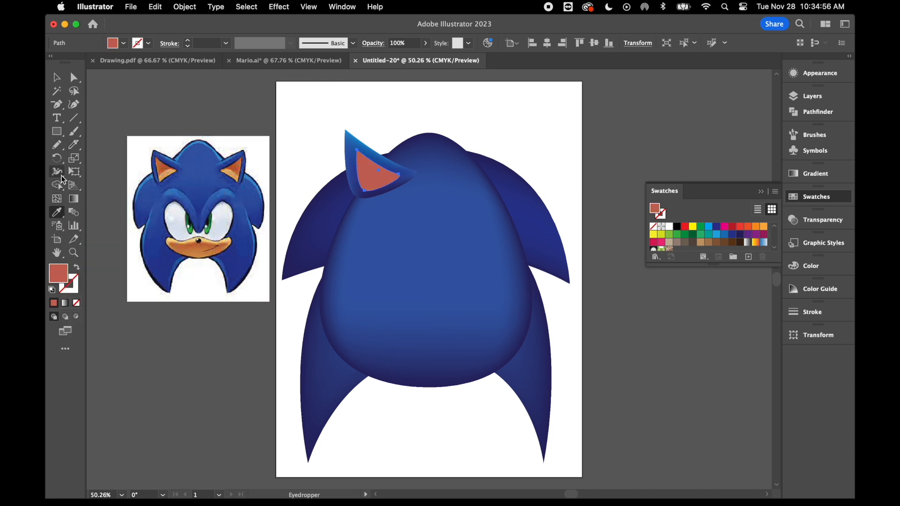
left_click(58, 200)
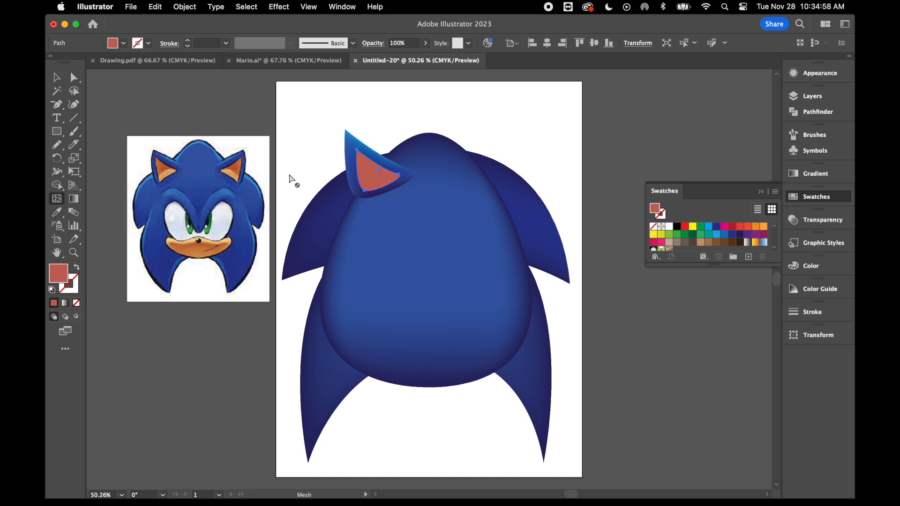
left_click(375, 178)
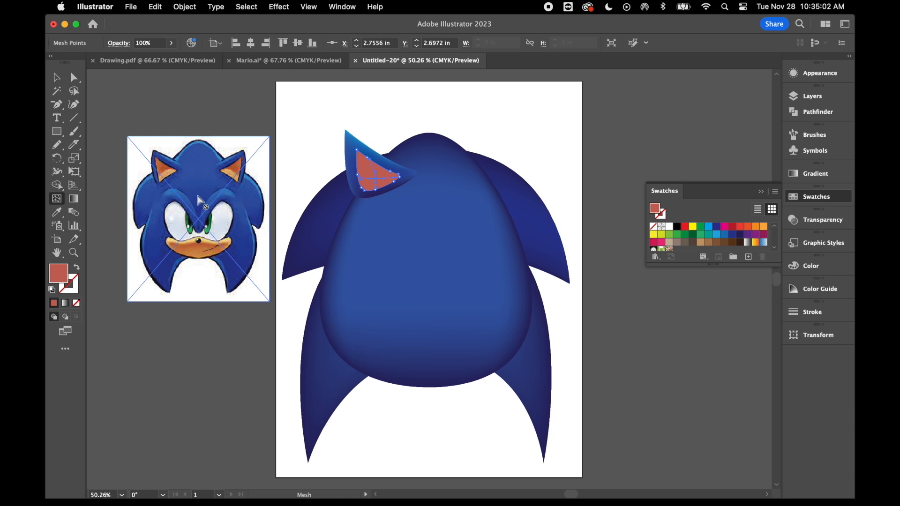
left_click(57, 212)
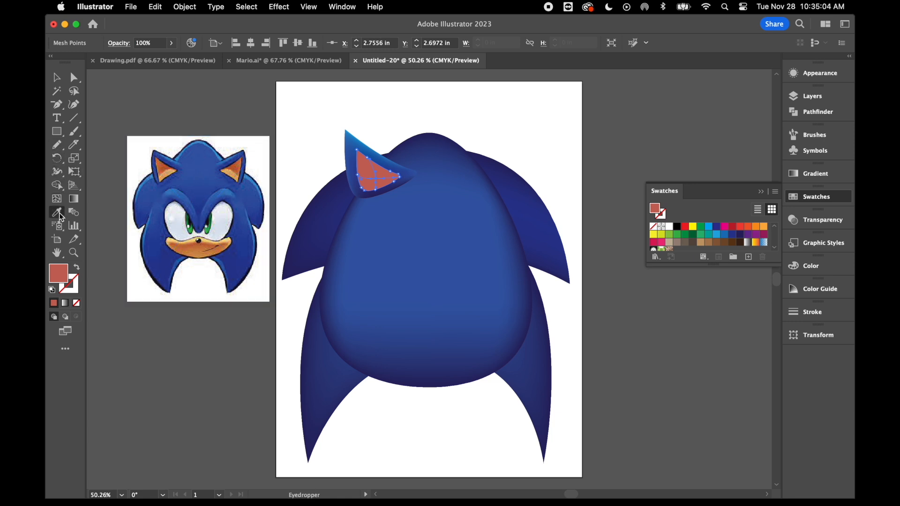
left_click(171, 170)
Group the blue outer ear mesh with its orange inner ear mesh.
key("v")
left_click(364, 168)
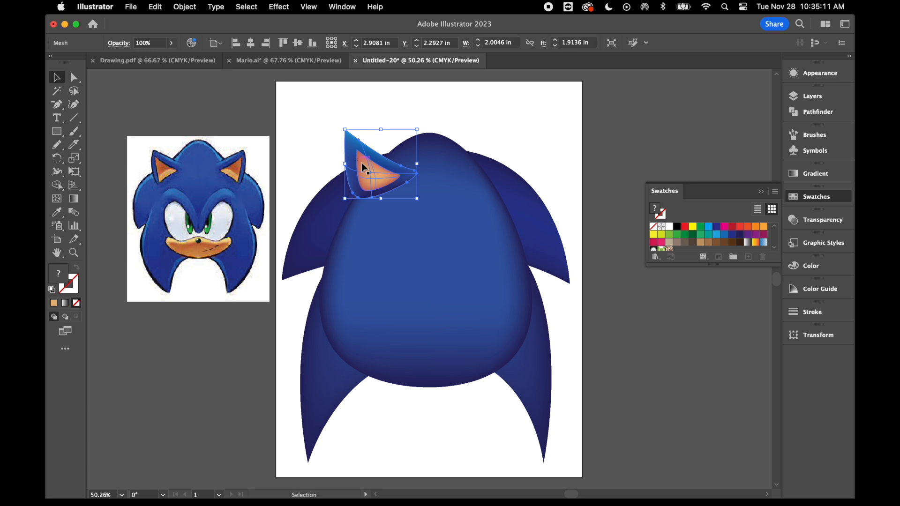
left_click(380, 180, "shift")
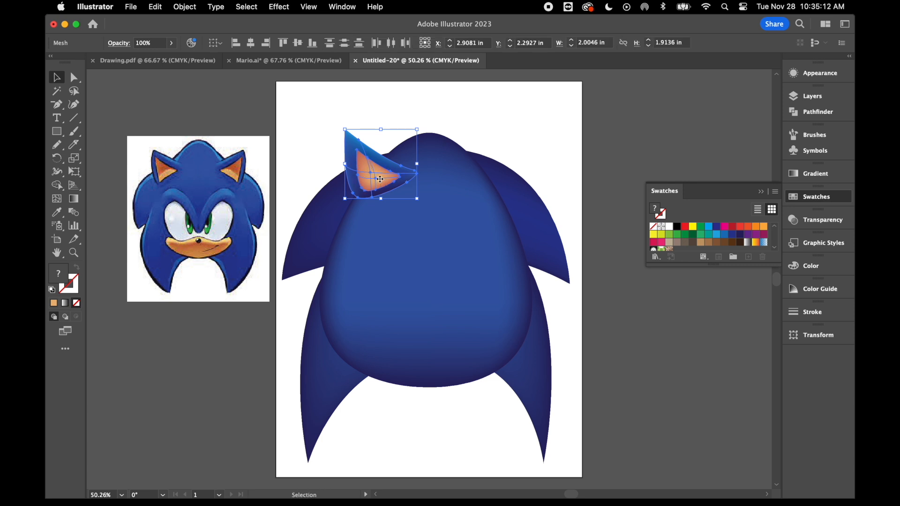
right_click(311, 121)
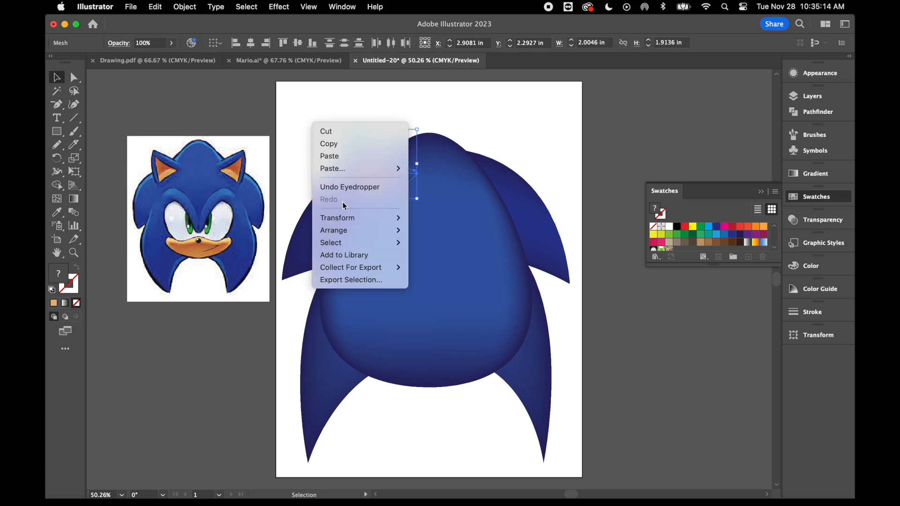
left_click(184, 7)
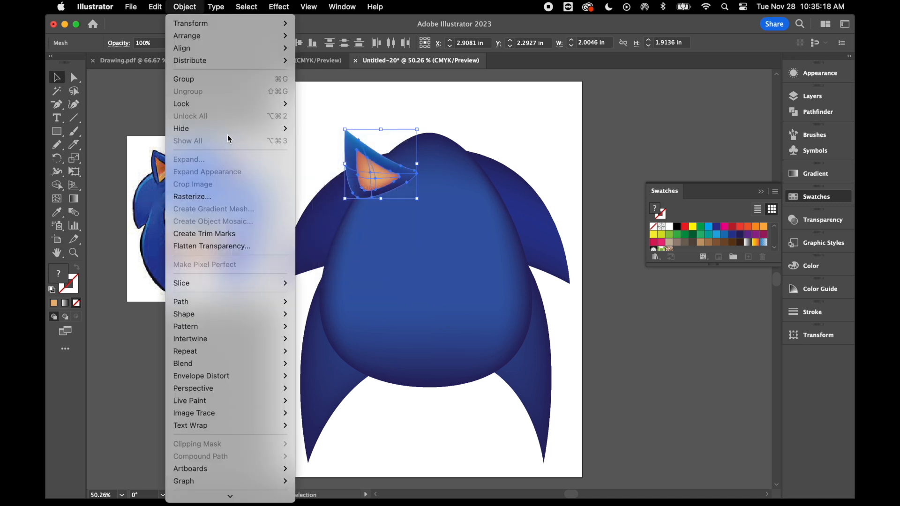
left_click(216, 81)
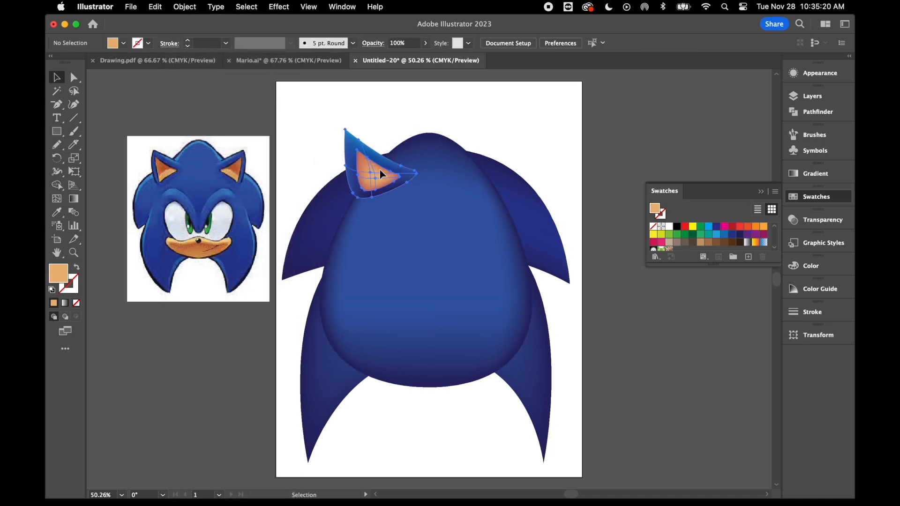
Duplicate the grouped ear and place the copy on the right side of the head's top.
key("a")
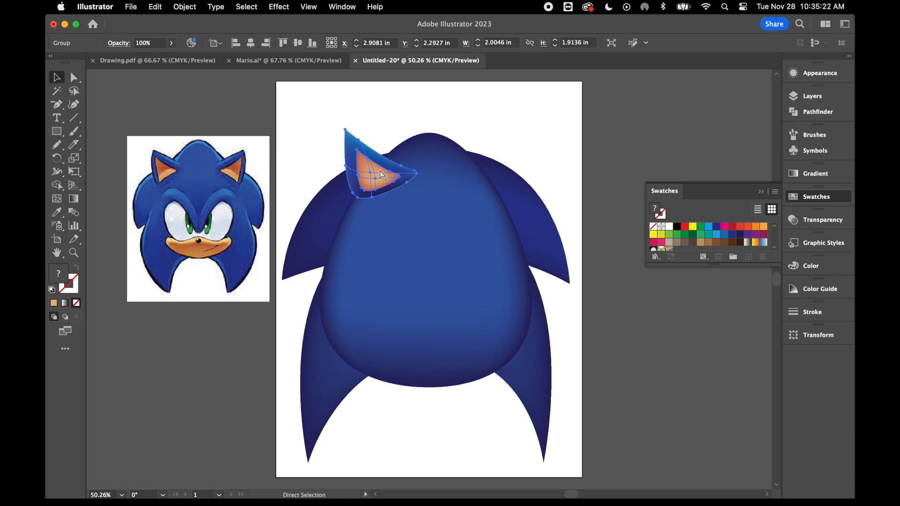
key("v")
key("super+c")
key("super+v")
left_click_drag(407, 297, 450, 174)
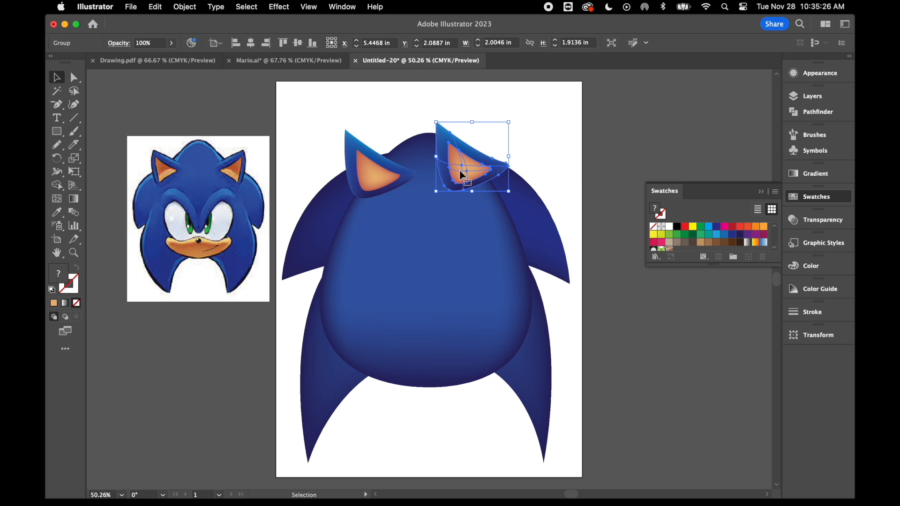
Reflect the copied ear across the vertical axis.
right_click(463, 175)
mouse_move(505, 385)
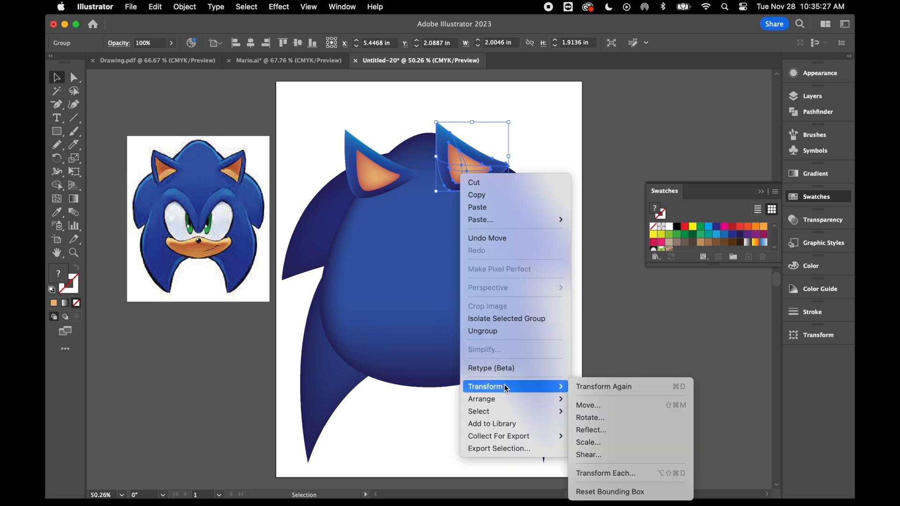
left_click(610, 432)
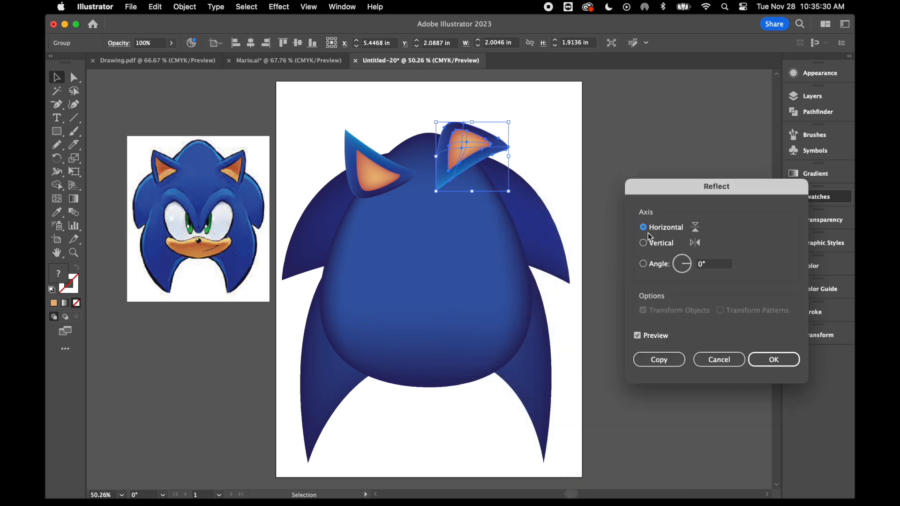
left_click(643, 244)
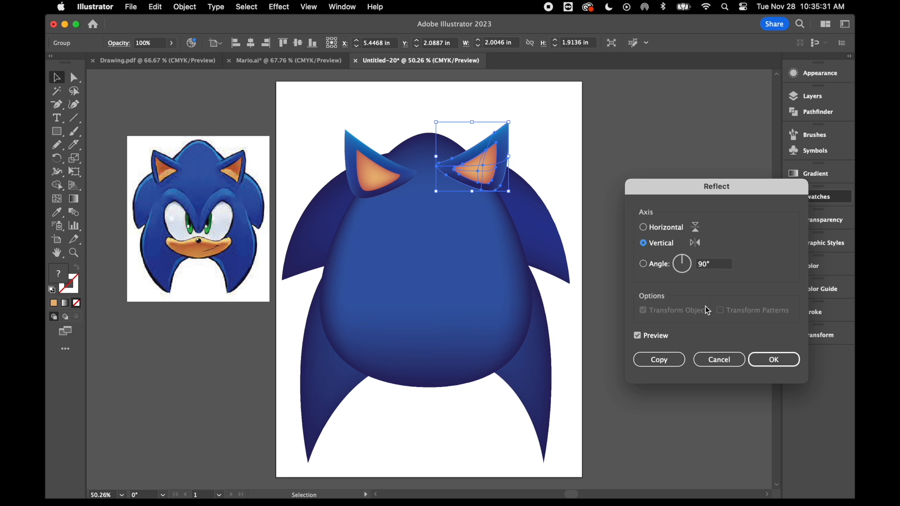
left_click(781, 360)
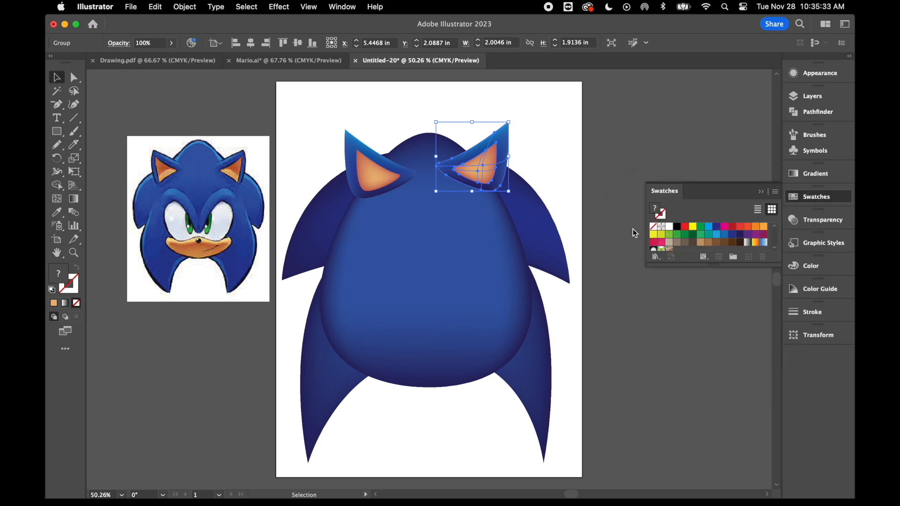
Move both ears slightly outward and down so they sit evenly on either side of the head.
left_click(608, 170)
left_click_drag(486, 155, 494, 165)
left_click_drag(388, 185, 378, 188)
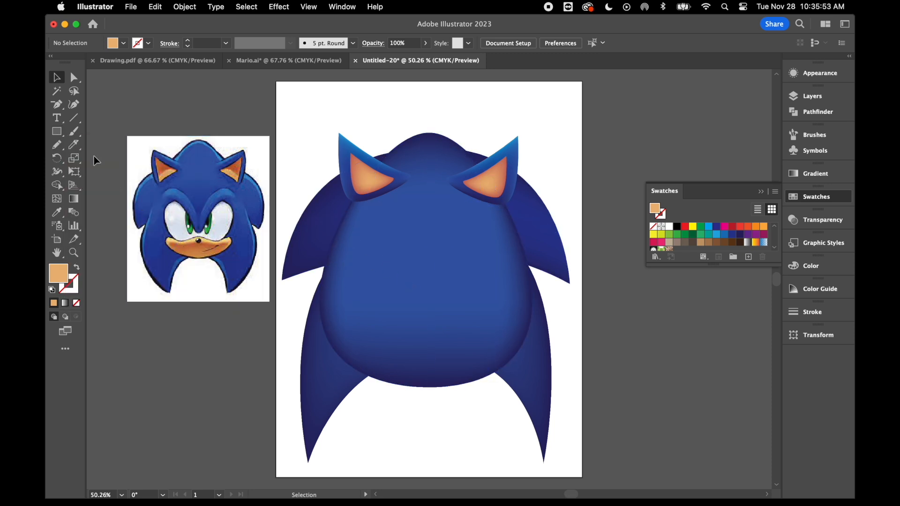
Draw a tall ellipse on the left half of the face as the base of the eye area.
left_click(57, 134)
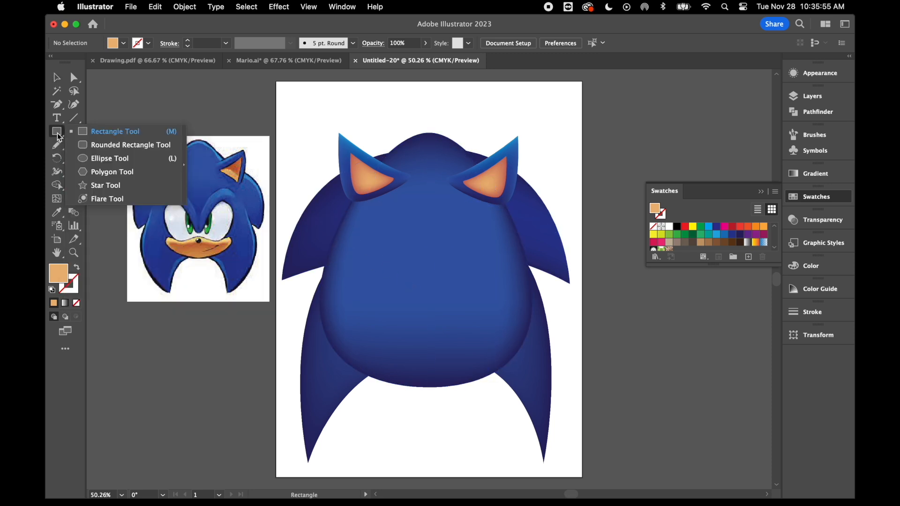
left_click(112, 159)
mouse_move(372, 216)
left_mouse_down()
mouse_move(438, 277)
mouse_move(430, 297)
left_mouse_up()
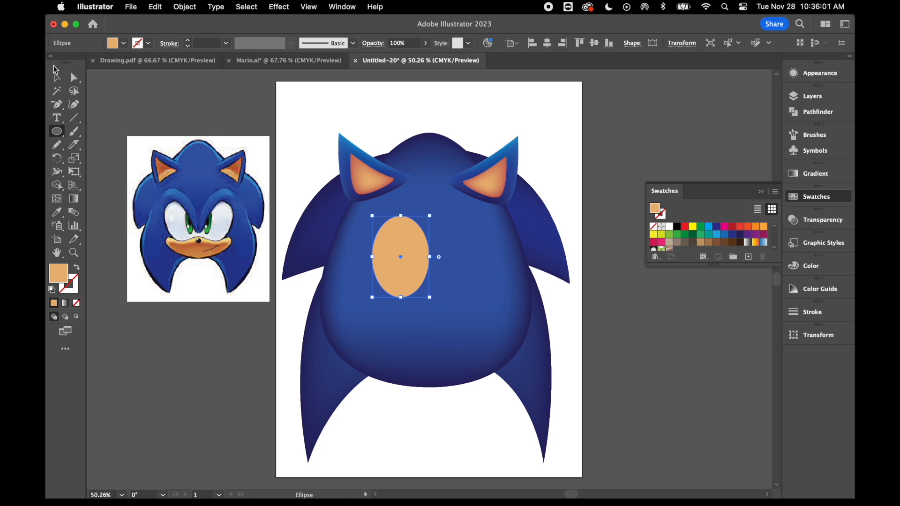
Tilt the ellipse counter-clockwise and pull its lower-left anchor point outward and down into a rounder eye shape.
left_click(57, 77)
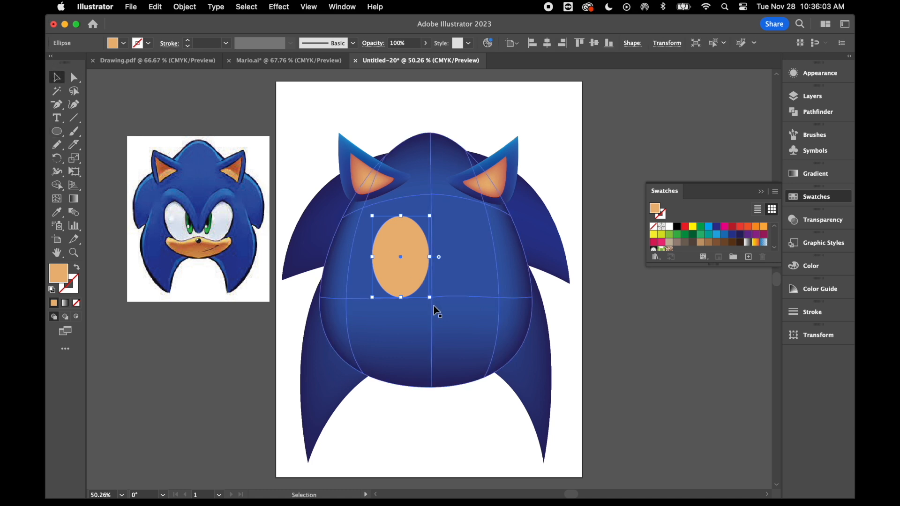
left_click_drag(434, 301, 462, 265)
left_click(74, 77)
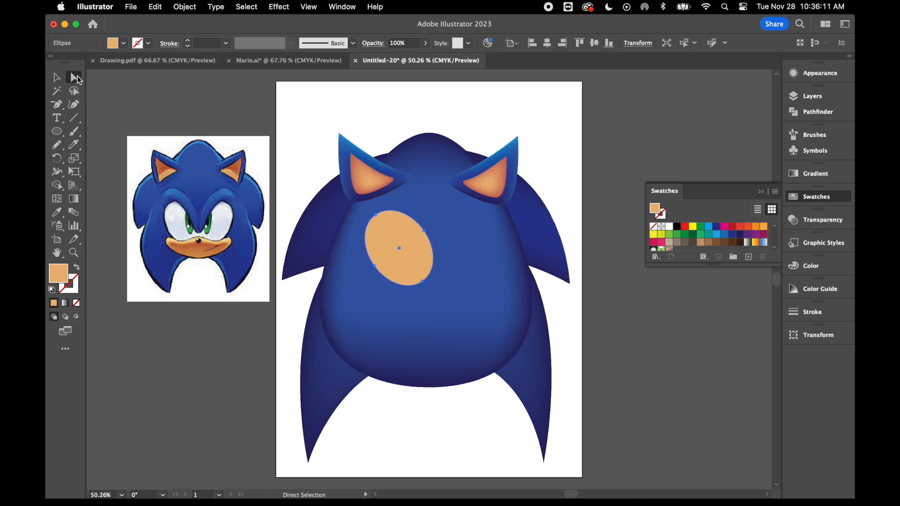
left_click_drag(375, 266, 370, 279)
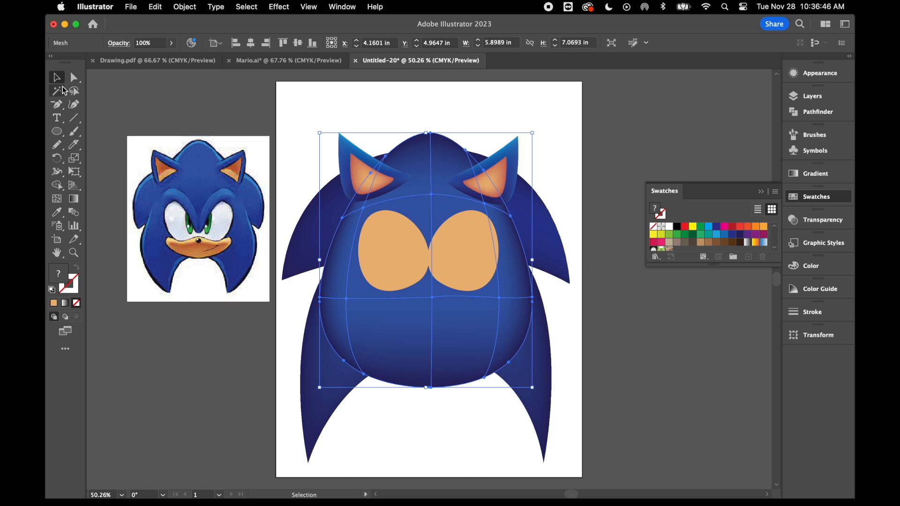
Fill both eye shapes with the blue sampled from the head between them.
left_click(389, 252)
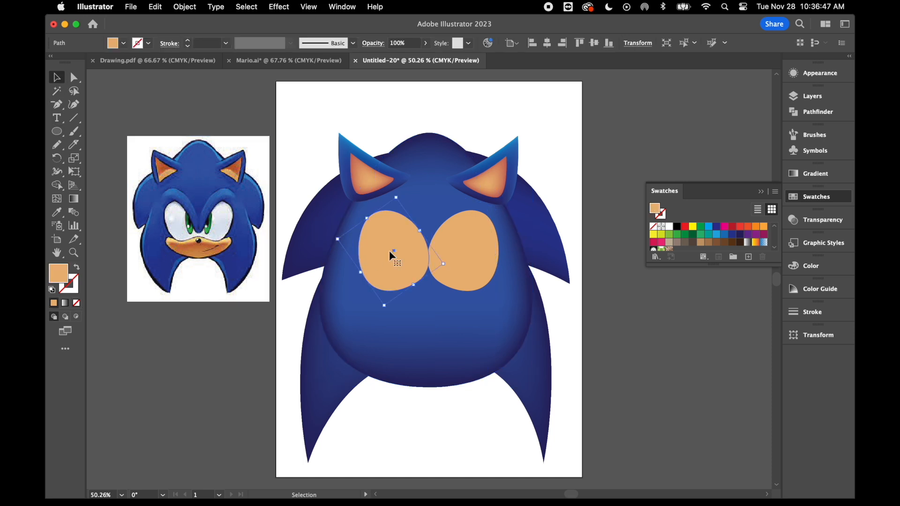
left_click(483, 261, "shift")
left_click(57, 212)
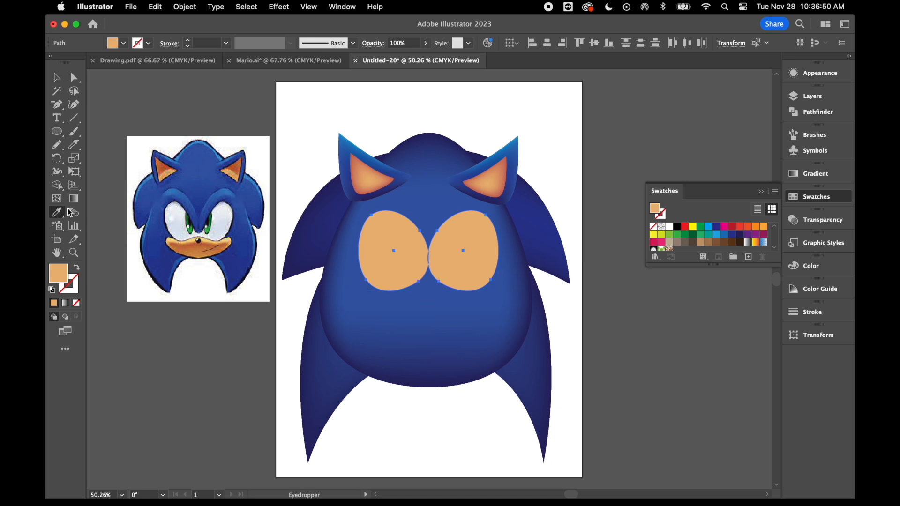
left_click(427, 219)
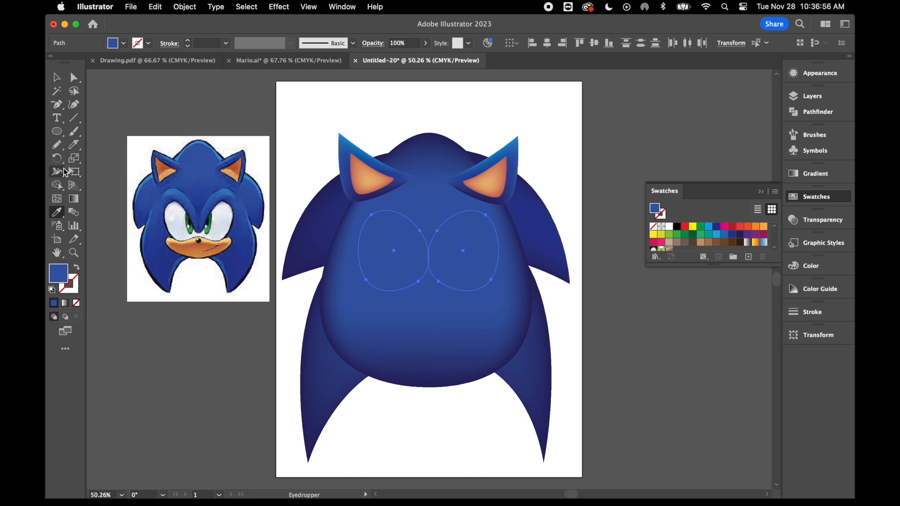
Add three mesh points to the left eye shape, one near its upper left and two towards its right edge.
left_click(57, 201)
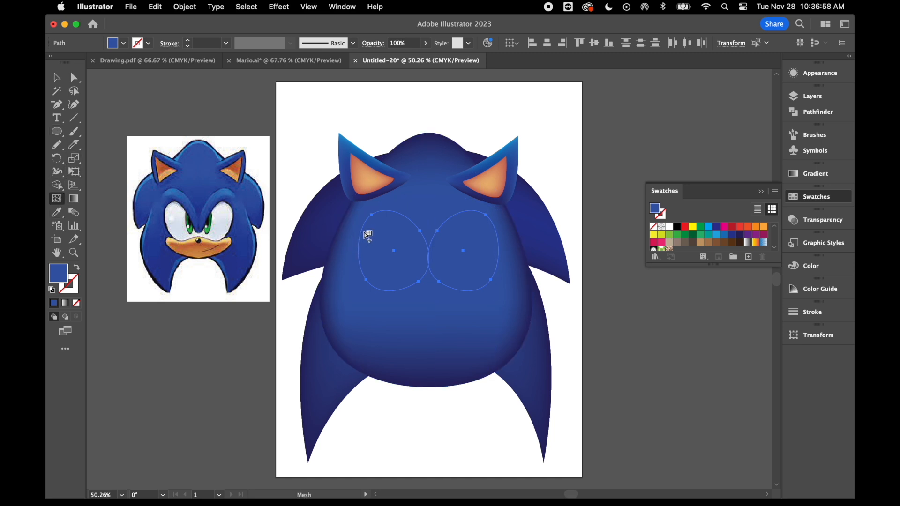
left_click(381, 228)
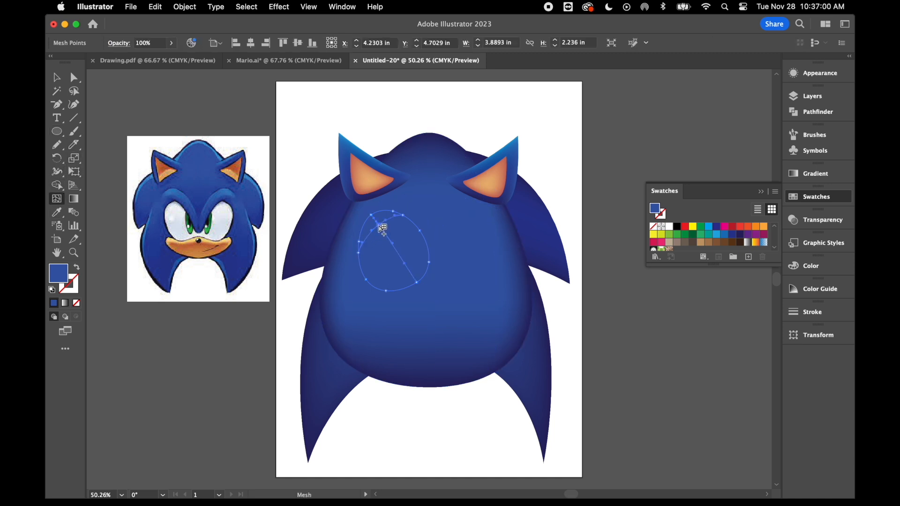
left_click(415, 247)
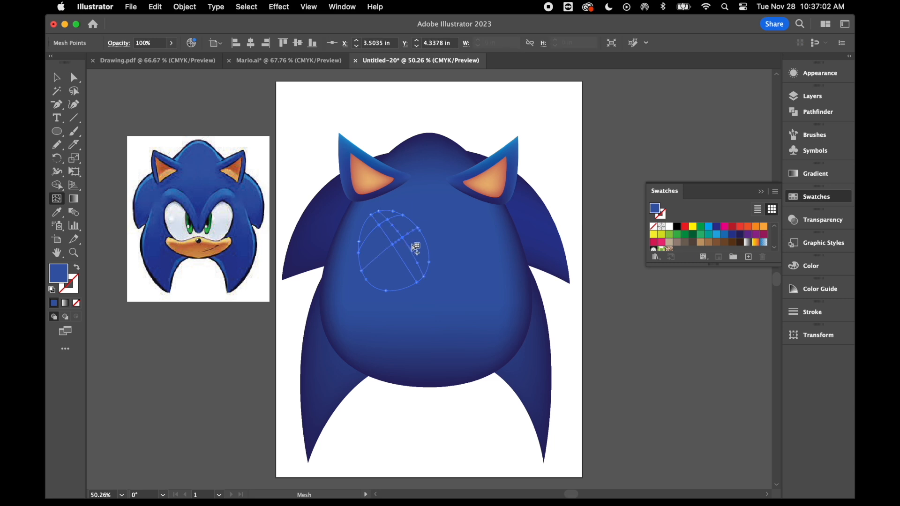
left_click(424, 256)
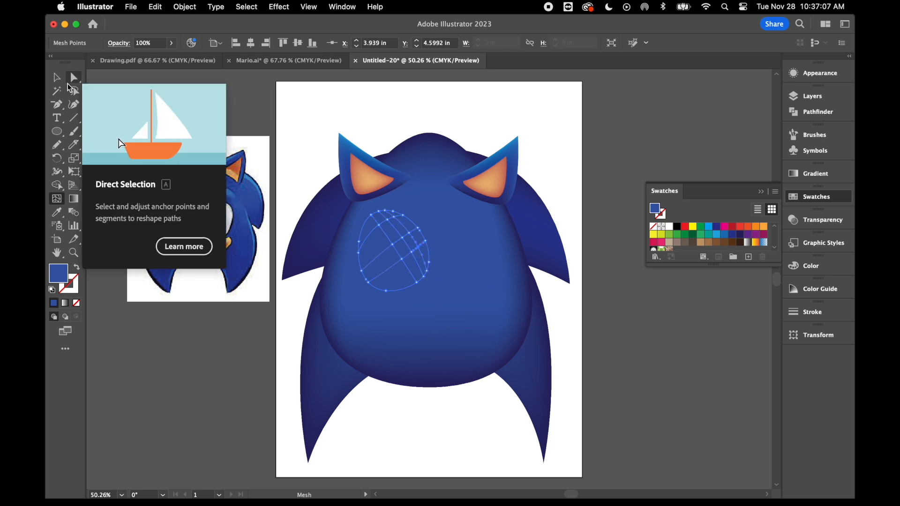
Colour the mesh points along the upper-right part of the left eye shape with the light blue swatch C=70 M=15 Y=0 K=0.
left_click(74, 79)
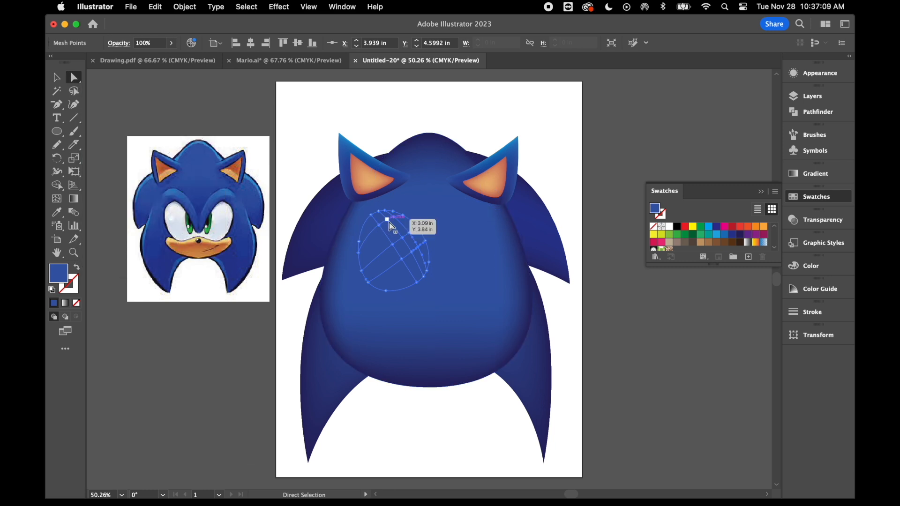
left_click_drag(389, 222, 410, 234)
left_click(410, 234, "shift")
left_click(419, 248, "shift")
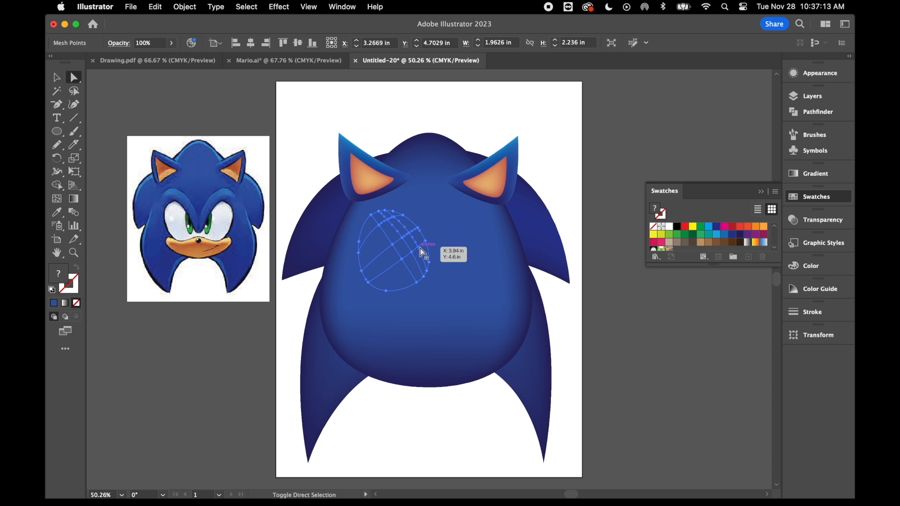
left_click(708, 230)
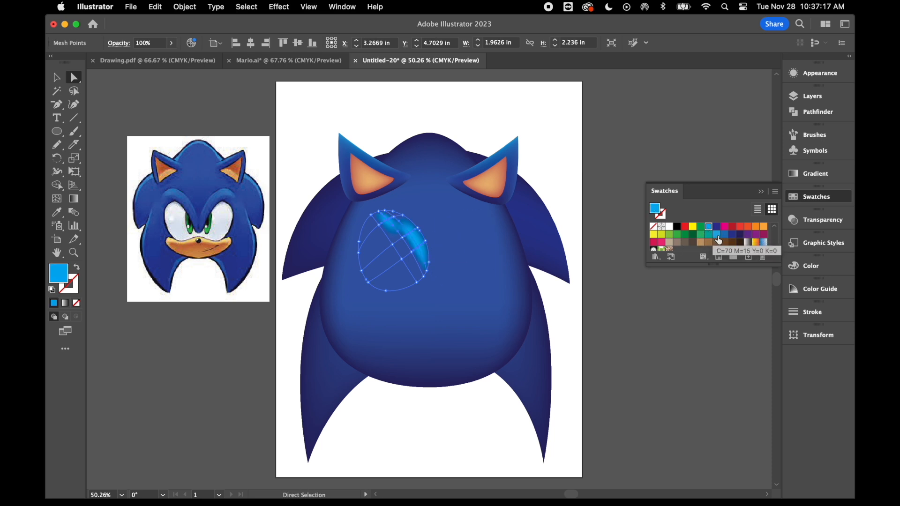
Colour the inner mesh points of the left eye shape dark blue to shade below the brow highlight.
left_click(395, 245)
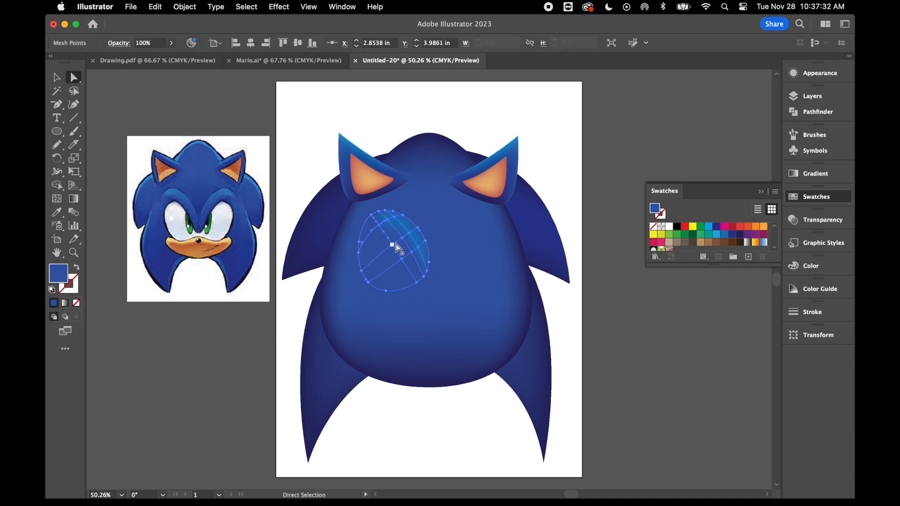
left_click(402, 240, "shift")
left_click(412, 254, "shift")
left_click(741, 235)
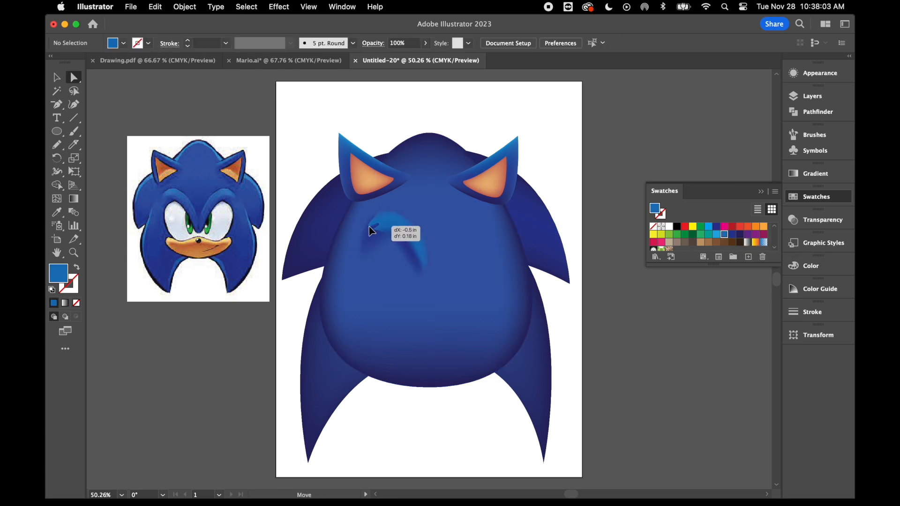
Shift the upper-left mesh point of the left eye shape outward to smooth the brow highlight.
left_click(378, 218)
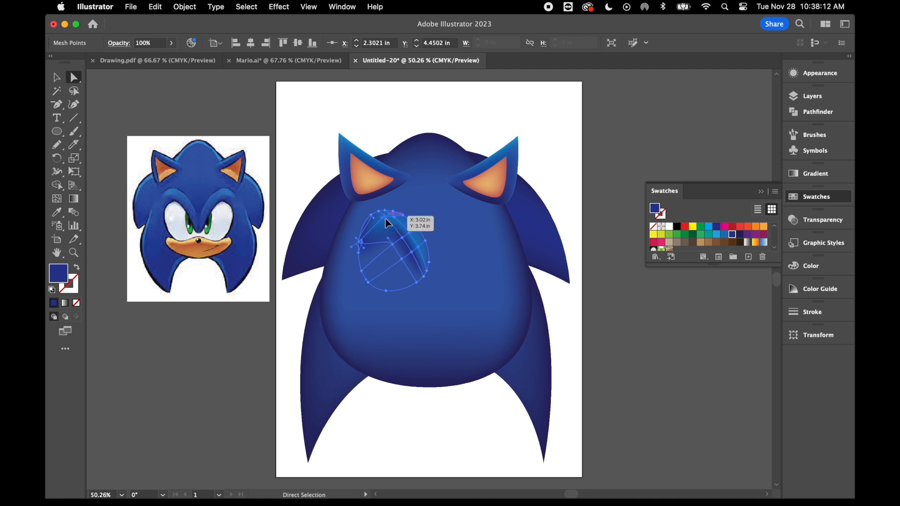
left_click_drag(385, 219, 362, 218)
left_click(308, 173)
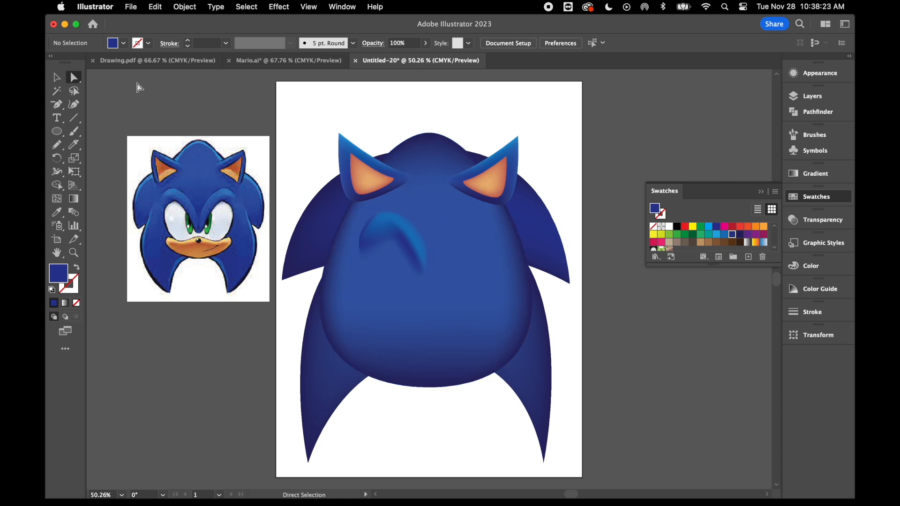
Delete the plain blue ellipse on the right side of the face.
left_click(56, 77)
left_click(470, 250)
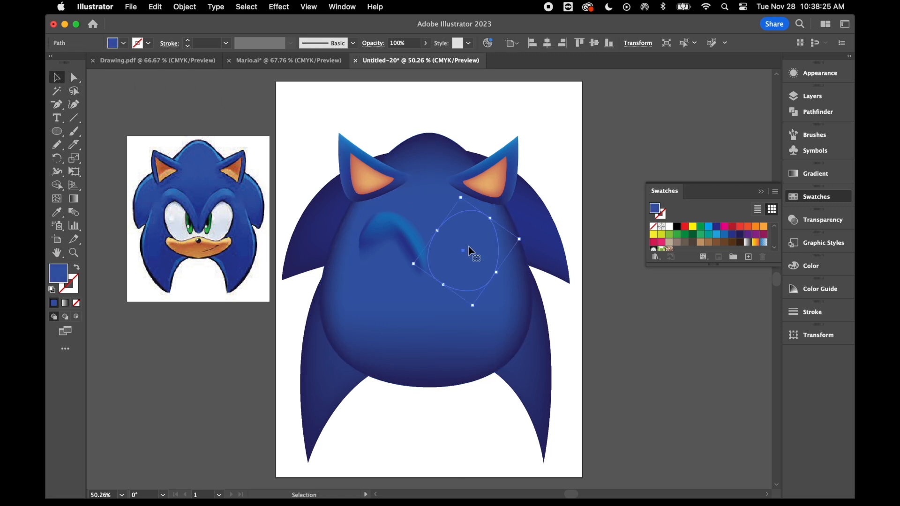
key("Delete")
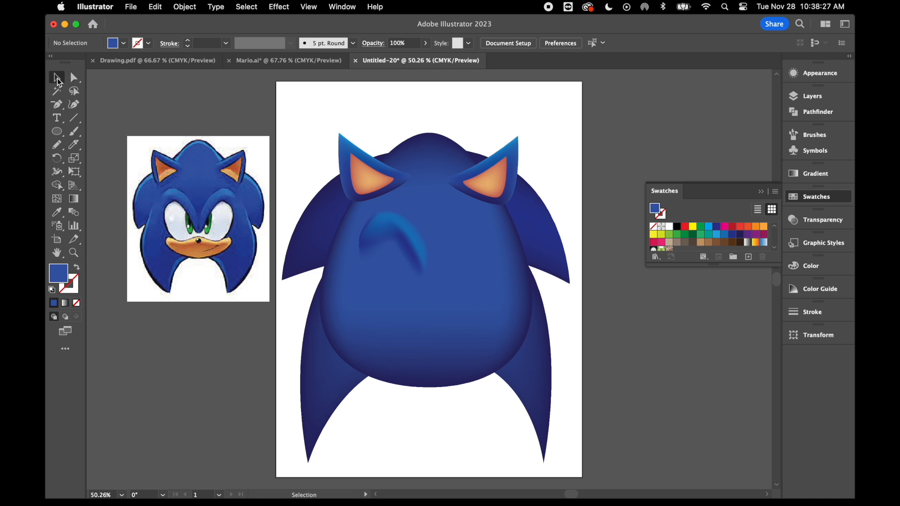
Duplicate the left brow mesh and reflect the copy across the vertical axis.
left_click(381, 230)
left_click_drag(379, 227, 418, 255)
right_click(443, 279)
mouse_move(478, 404)
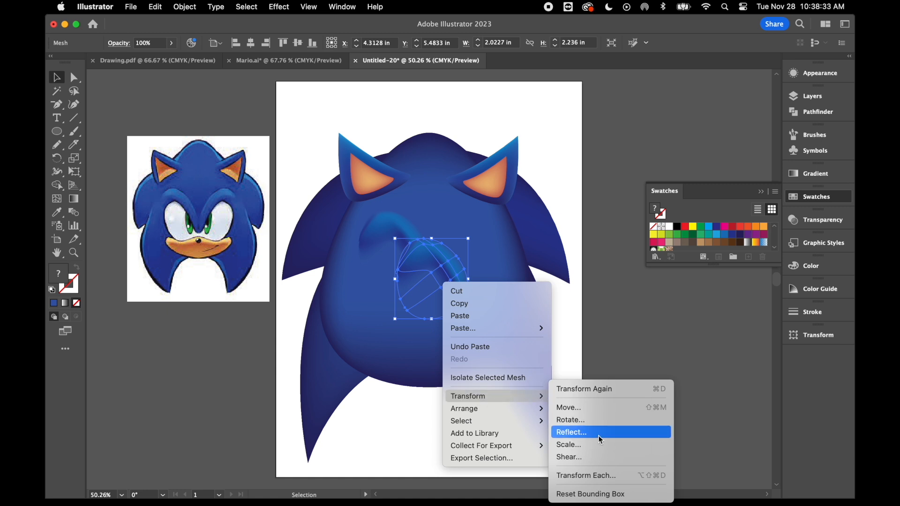
left_click(598, 435)
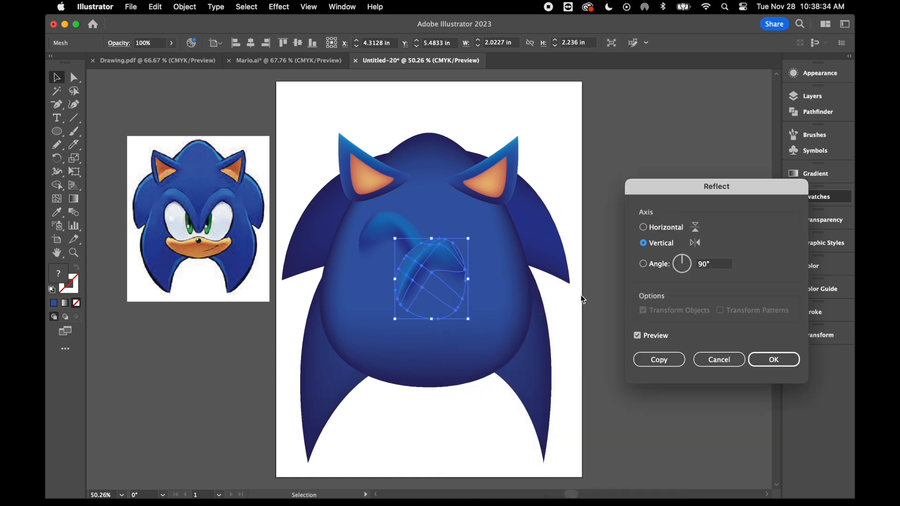
left_click(773, 358)
Move the mirrored brow mesh up to the right side of the face, level with the left brow.
left_click(613, 161)
left_click_drag(422, 280, 460, 253)
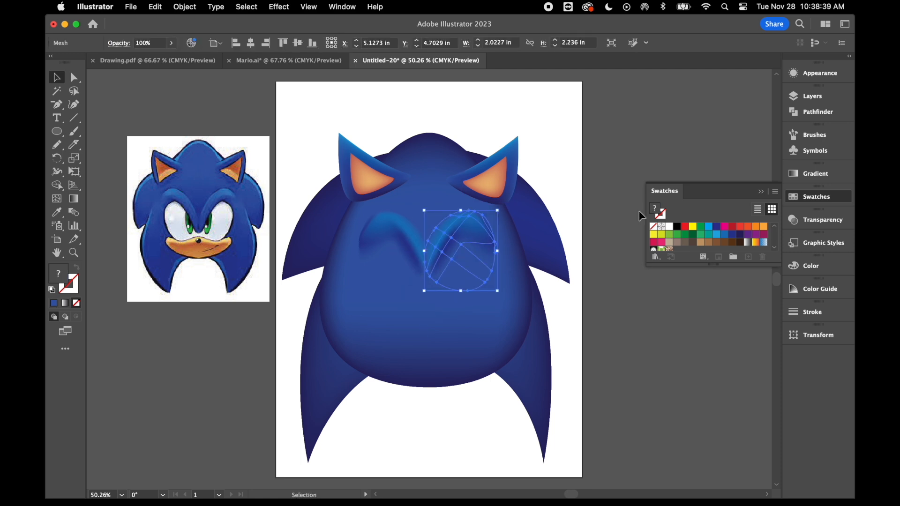
left_click(660, 153)
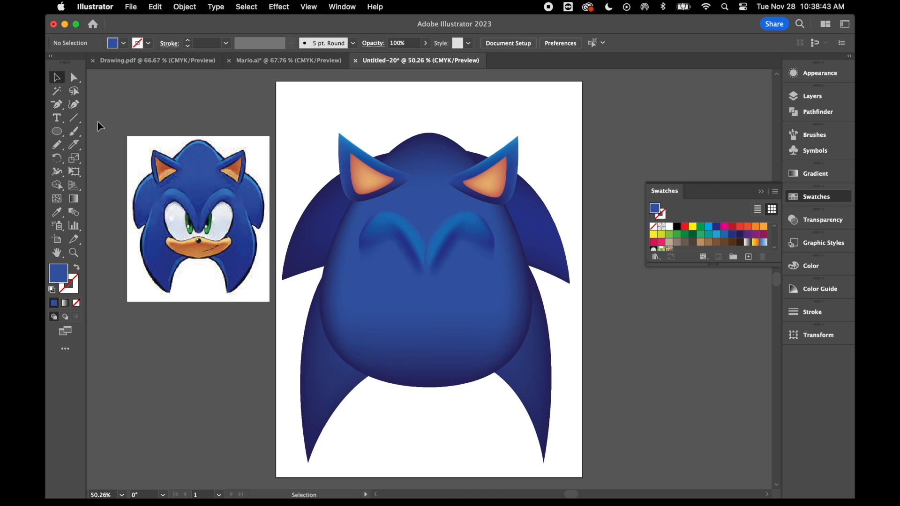
Draw an upright white ellipse below the left brow and tilt it to follow the brow's slope.
left_click(57, 132)
left_click_drag(376, 239, 420, 302)
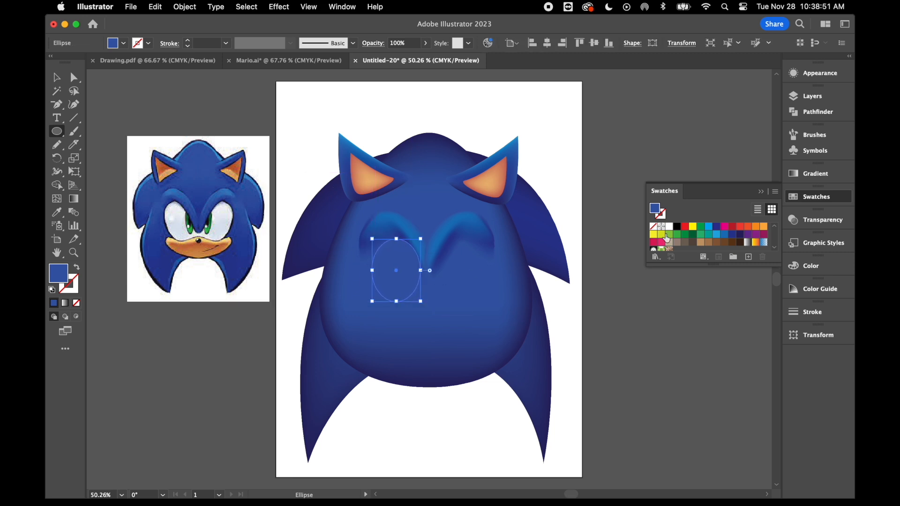
left_click(669, 227)
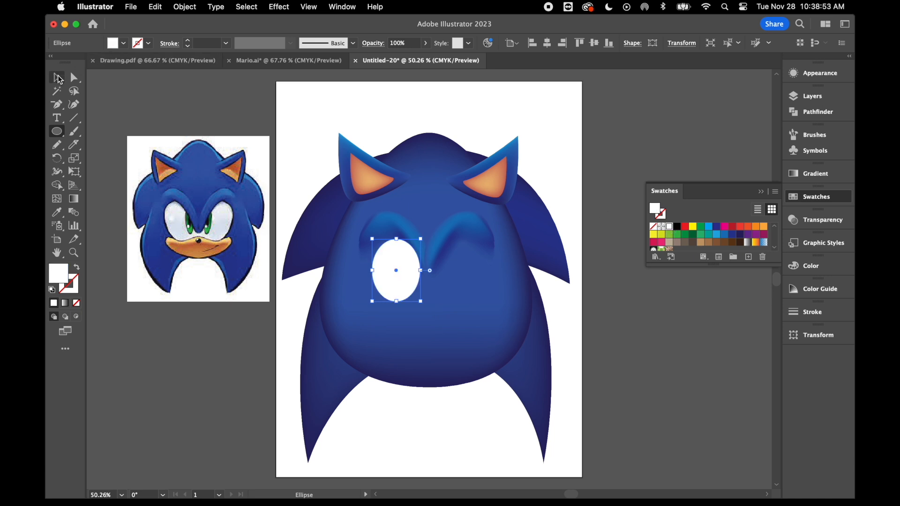
left_click(57, 77)
left_click_drag(424, 306, 442, 289)
Duplicate the white eye ellipse, tilt the copy the opposite way and place it below the right brow.
key("super+c")
key("super+v")
left_click_drag(470, 295, 444, 320)
left_click_drag(434, 283, 462, 278)
left_click_drag(462, 278, 461, 277)
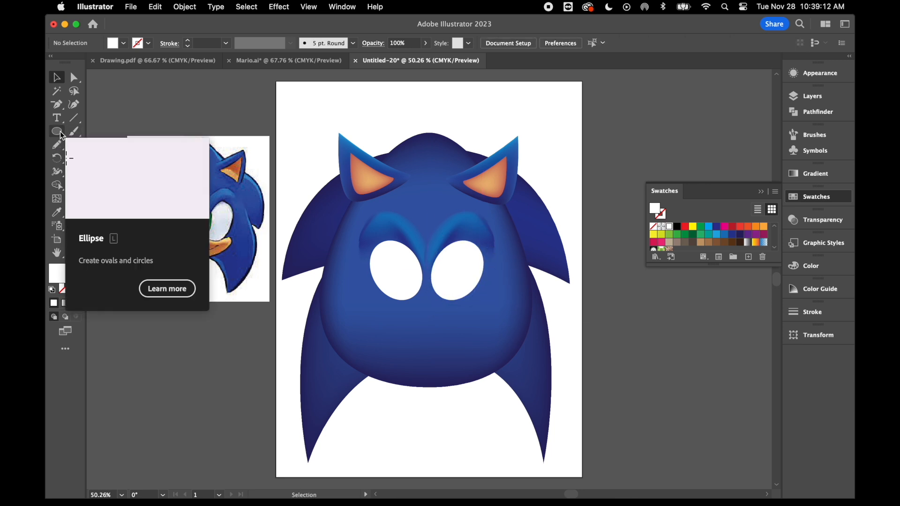
Draw a flat white ellipse bridging the lower inner parts of both eyes and unite the three ellipses into one shape.
left_click(57, 132)
mouse_move(399, 275)
left_mouse_down()
mouse_move(461, 303)
mouse_move(454, 302)
left_mouse_up()
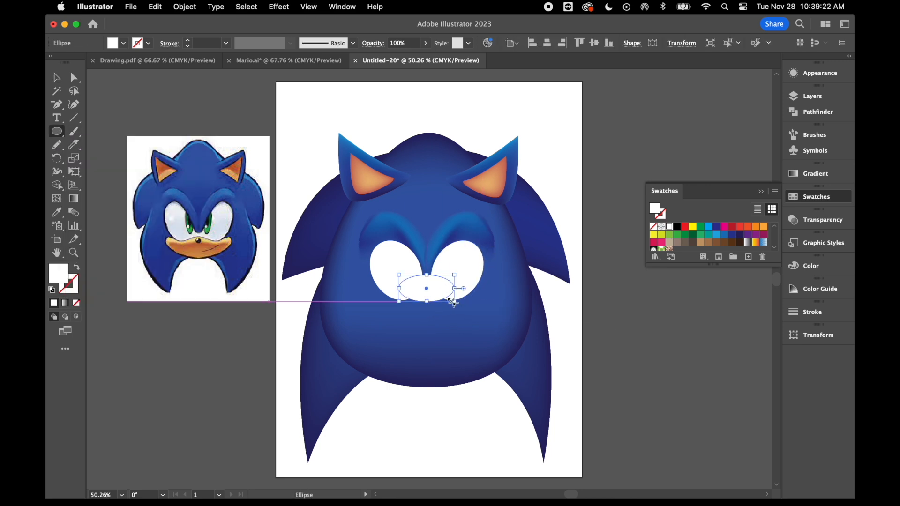
left_click(57, 78)
left_click(384, 271)
left_click(429, 292, "shift")
left_click(470, 274, "shift")
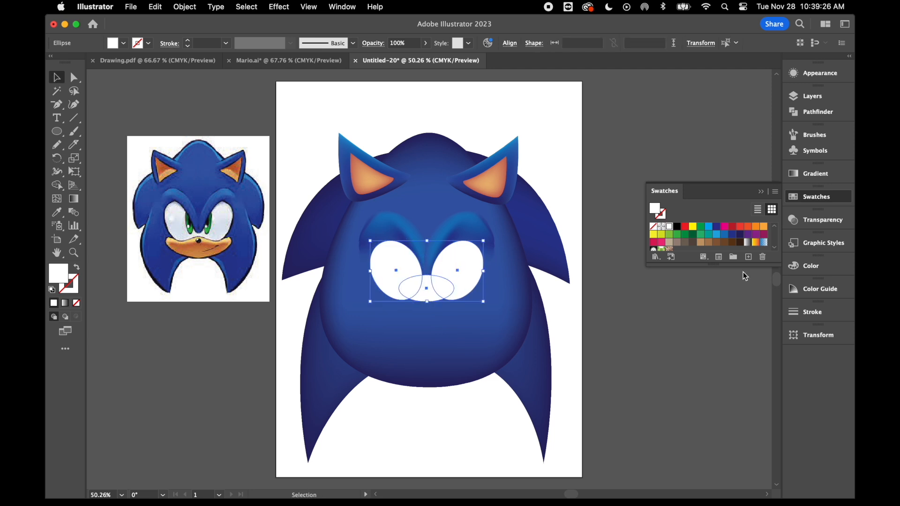
left_click(816, 117)
left_click(657, 120)
left_click(640, 271)
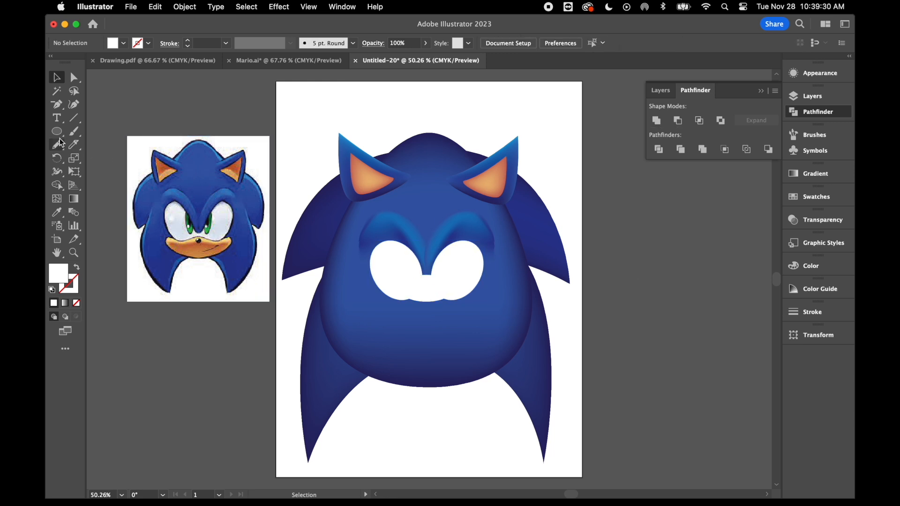
Convert the two corner anchor points at the bridge between the eyes to smooth points.
key("a")
left_click(431, 279)
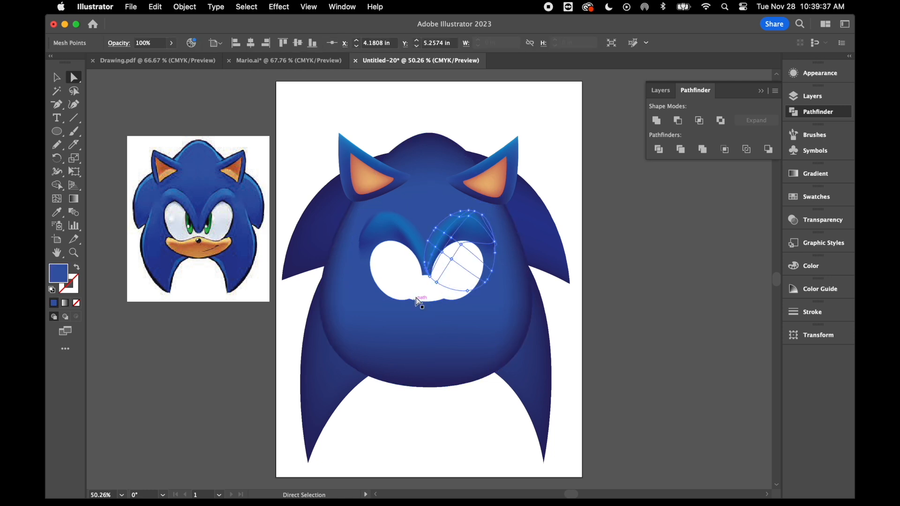
left_click(431, 275)
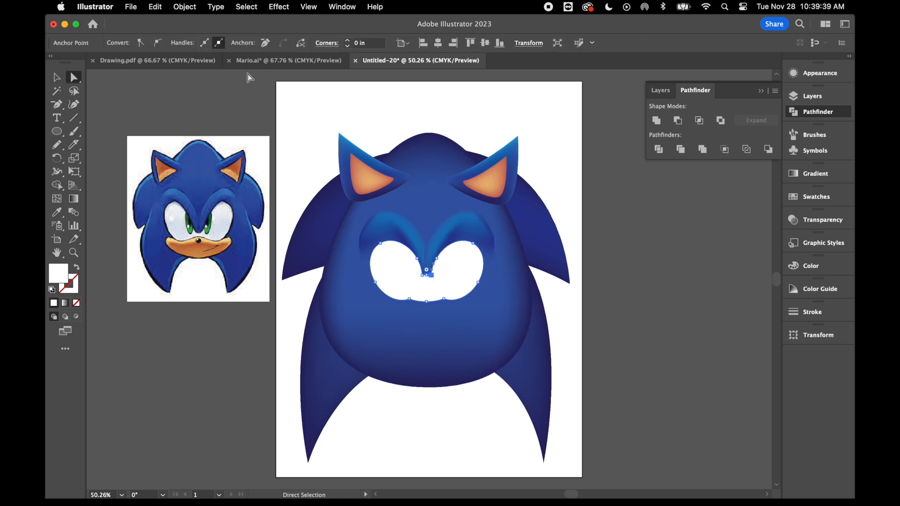
left_click(158, 44)
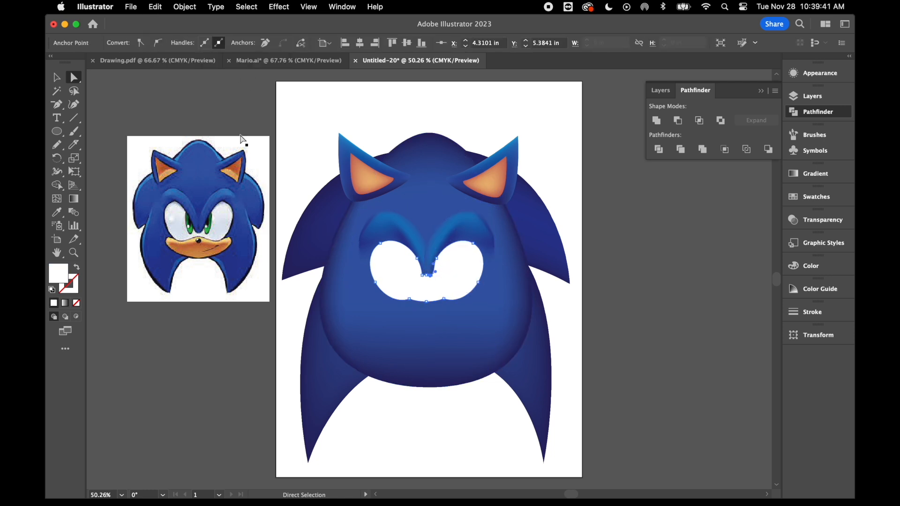
left_click(422, 275)
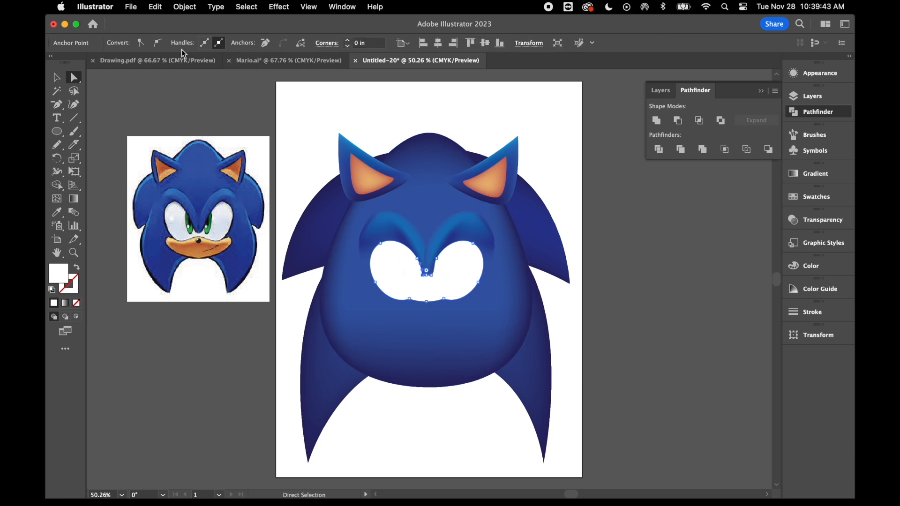
left_click(160, 43)
left_click(101, 123)
Delete the two notch anchor points on the eye shape's lower edge and reshape its outer lower curves to be wider and fuller.
left_click(57, 105)
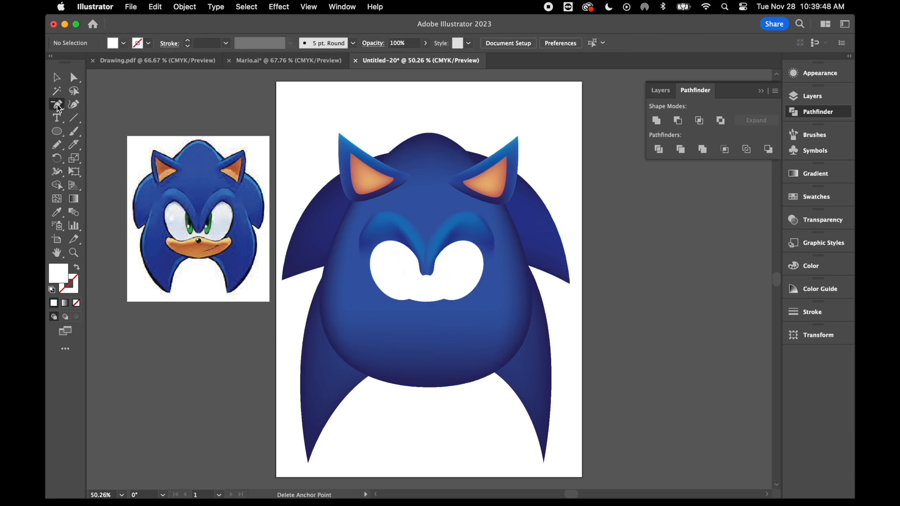
left_click(408, 300)
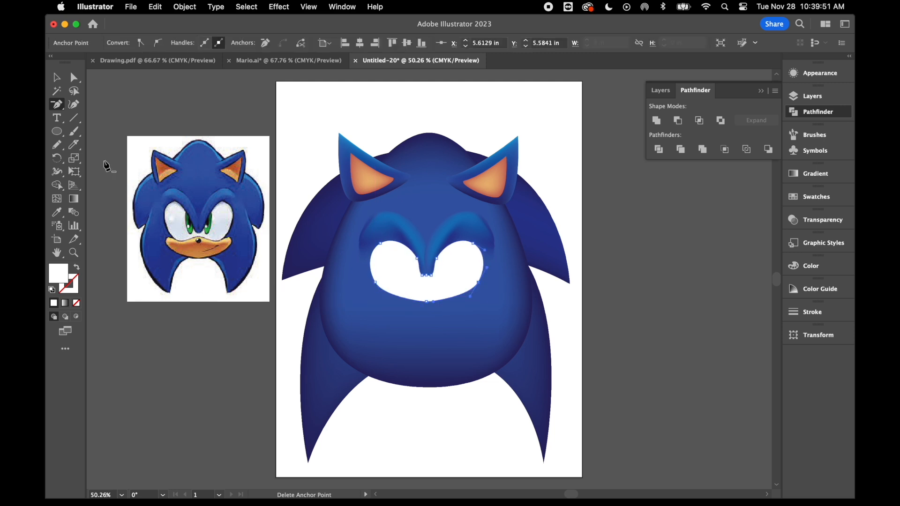
left_click(73, 77)
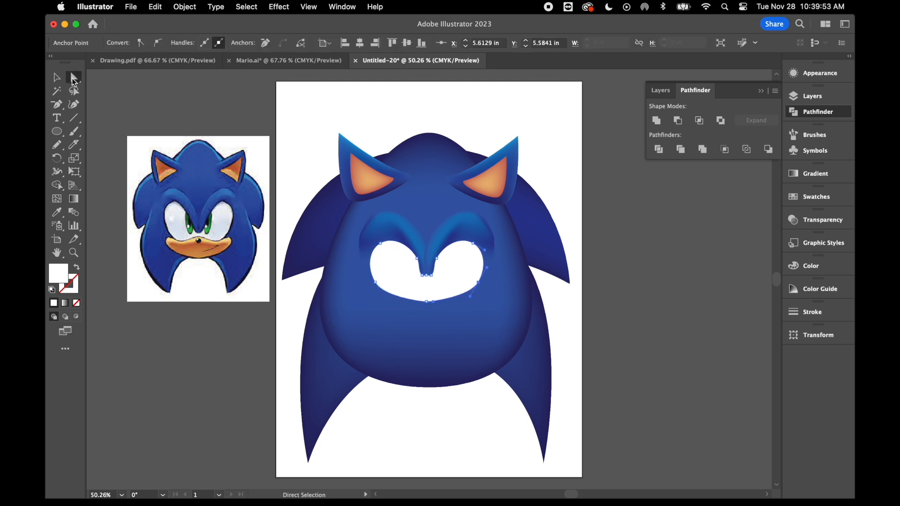
left_click(375, 283)
left_click(384, 298)
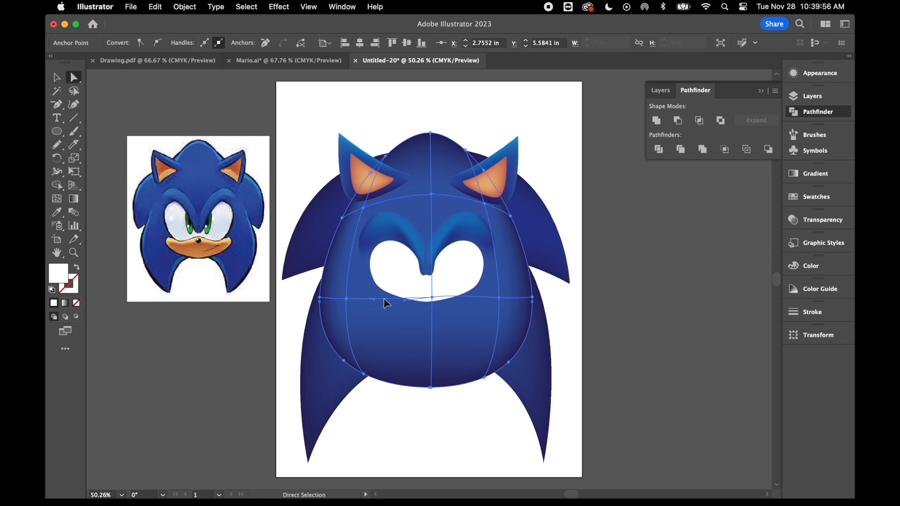
left_click_drag(375, 283, 386, 303)
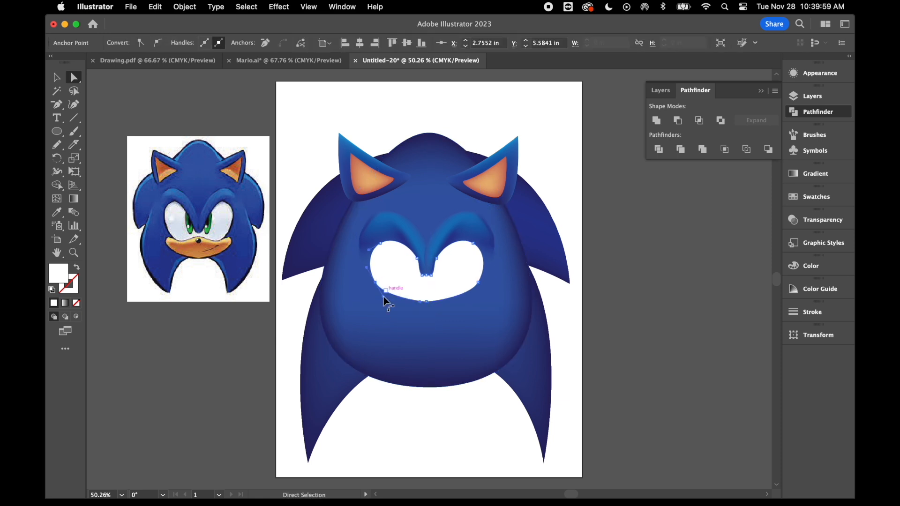
left_click(57, 77)
Fill the united eye shape with a light grey swatch.
left_click(73, 77)
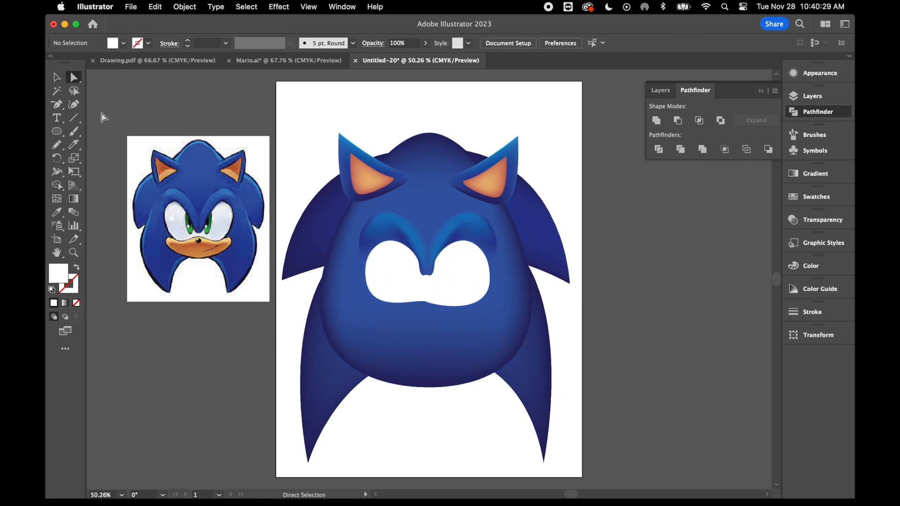
left_click(396, 280)
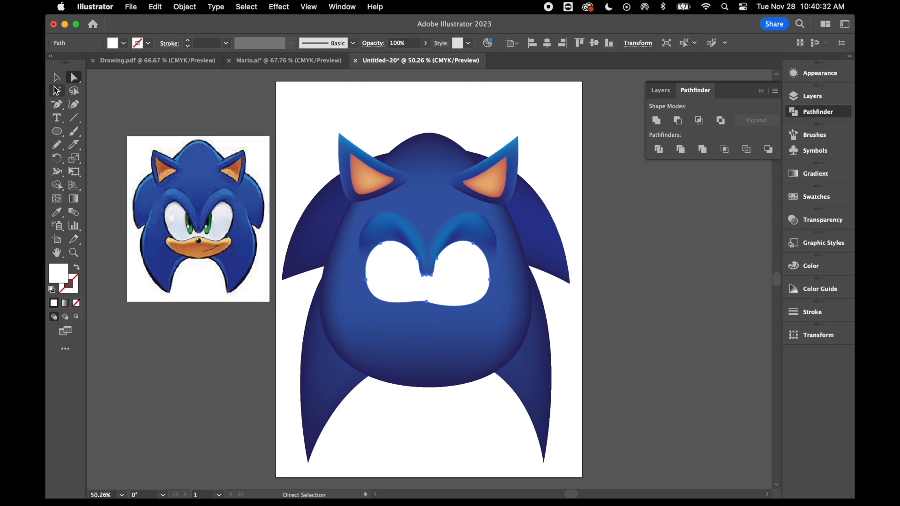
left_click(812, 198)
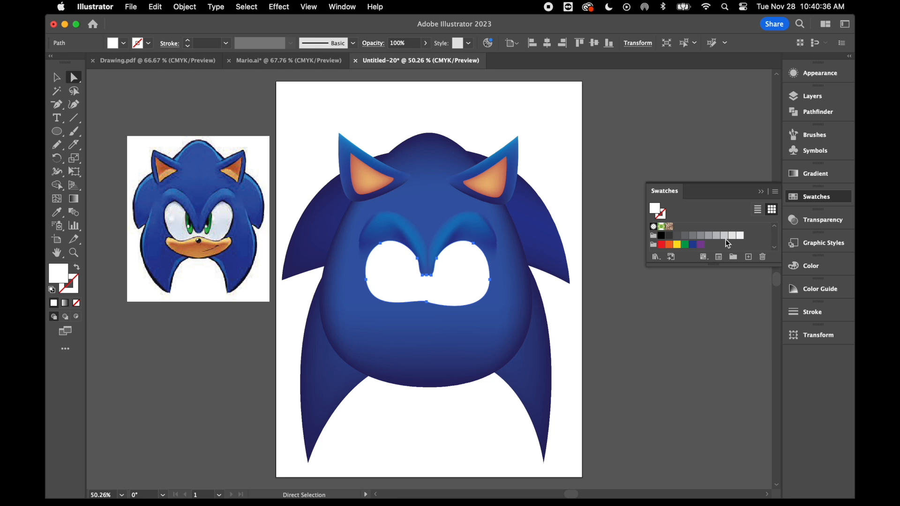
left_click(725, 237)
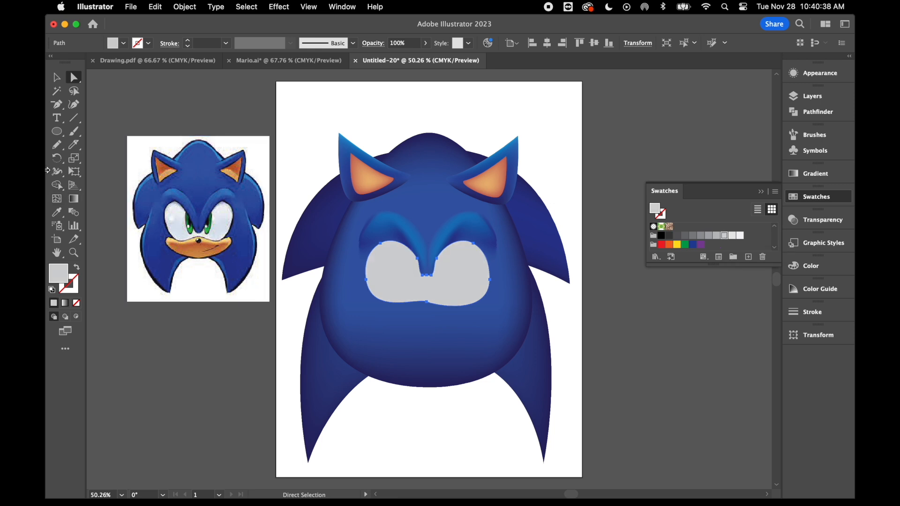
Add a mesh point in the middle of the left eye and colour it white.
left_click(59, 202)
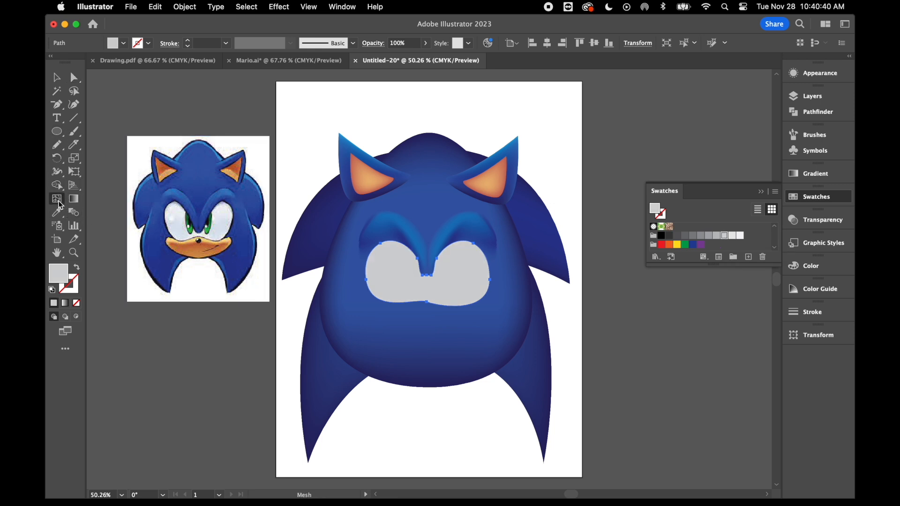
left_click(386, 270)
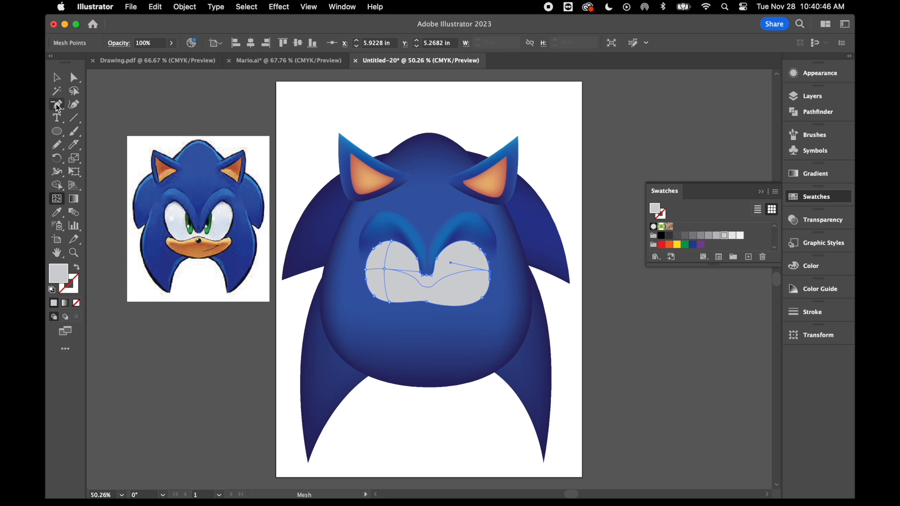
left_click(76, 81)
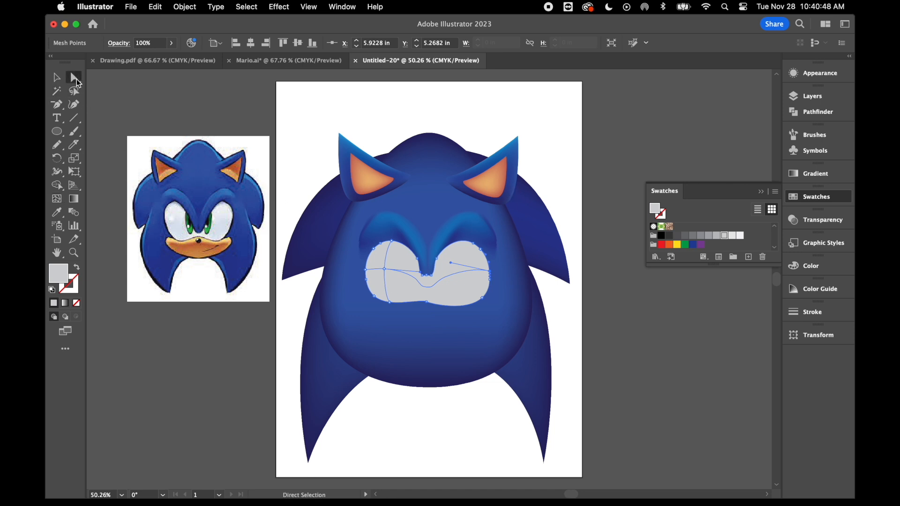
left_click(385, 270)
scroll(704, 243, "up", 3)
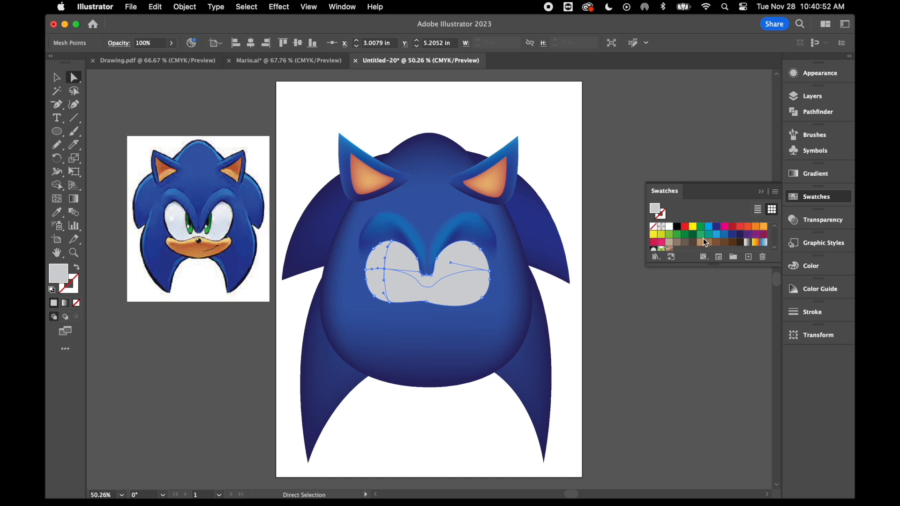
left_click(669, 228)
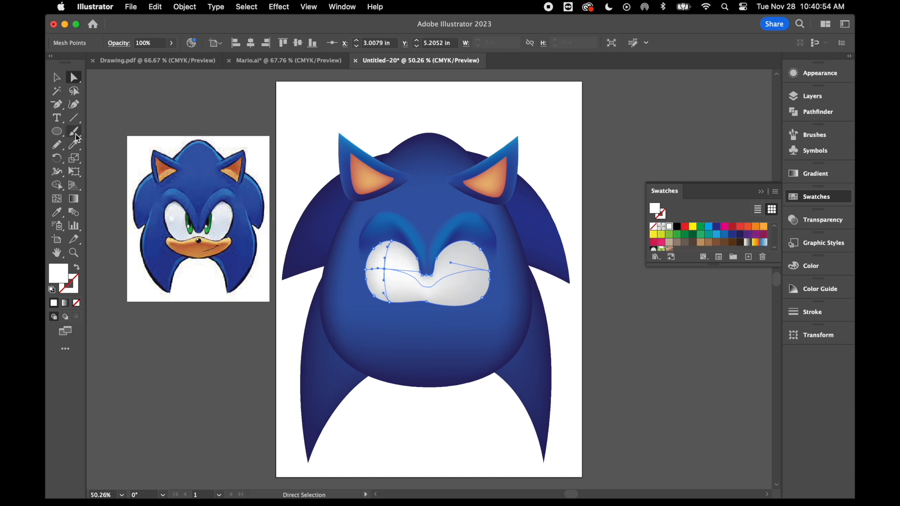
Add a mesh point in the middle of the right eye and colour it white.
left_click(62, 201)
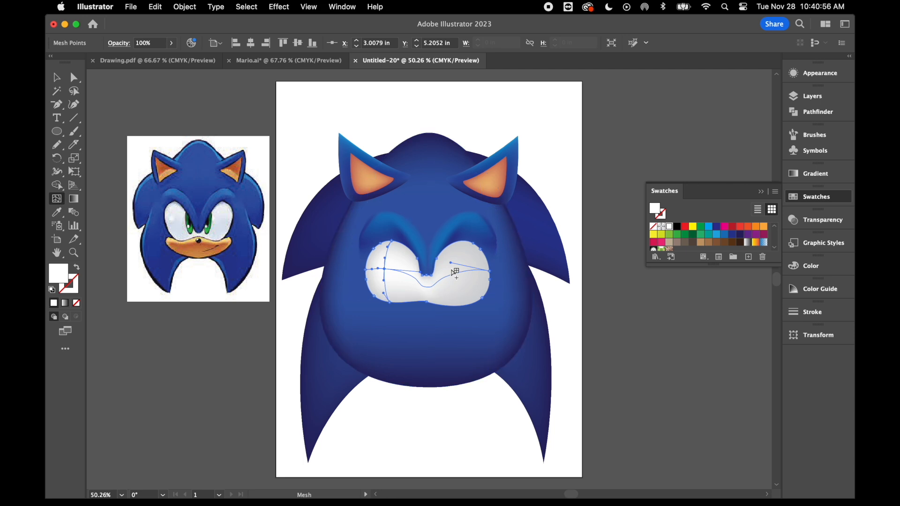
left_click(466, 273)
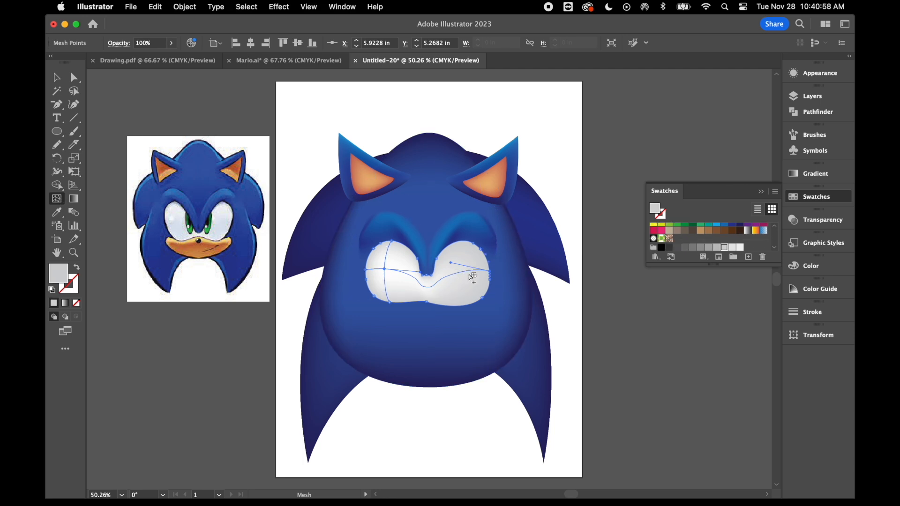
left_click(467, 271)
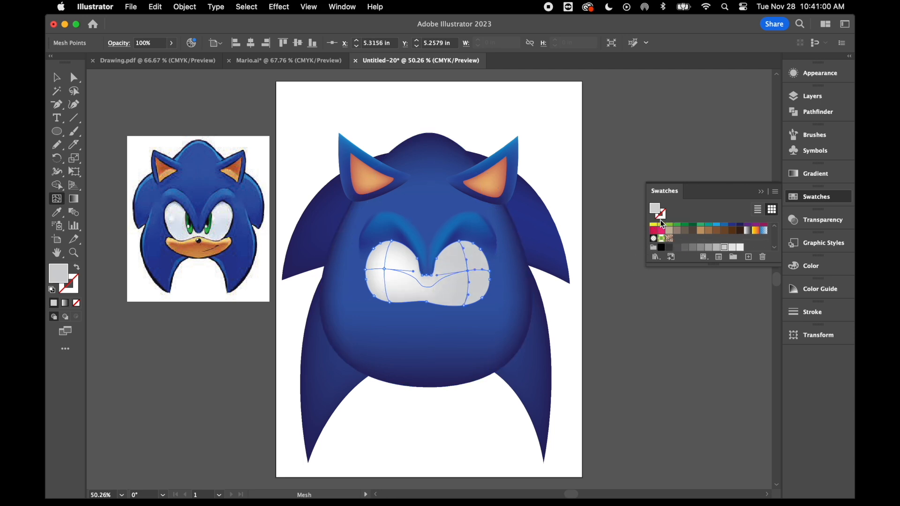
scroll(657, 247, "up", 3)
left_click(669, 227)
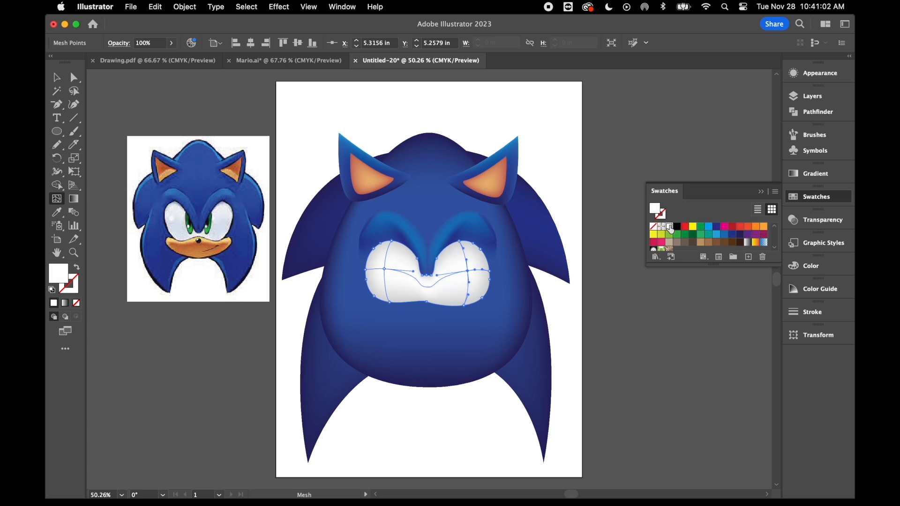
left_click(61, 80)
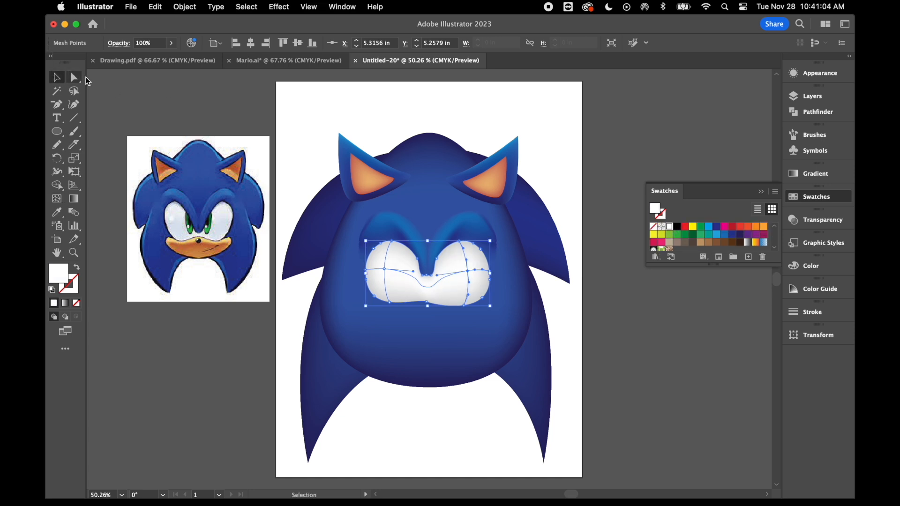
Draw a narrow upright ellipse on the inner side of the left eye and fill it with green for the iris.
left_click(284, 306)
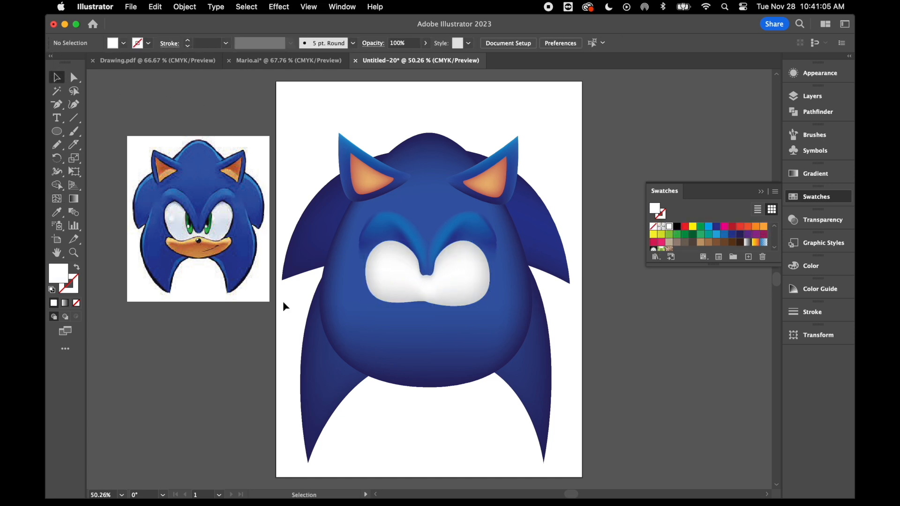
left_click(58, 131)
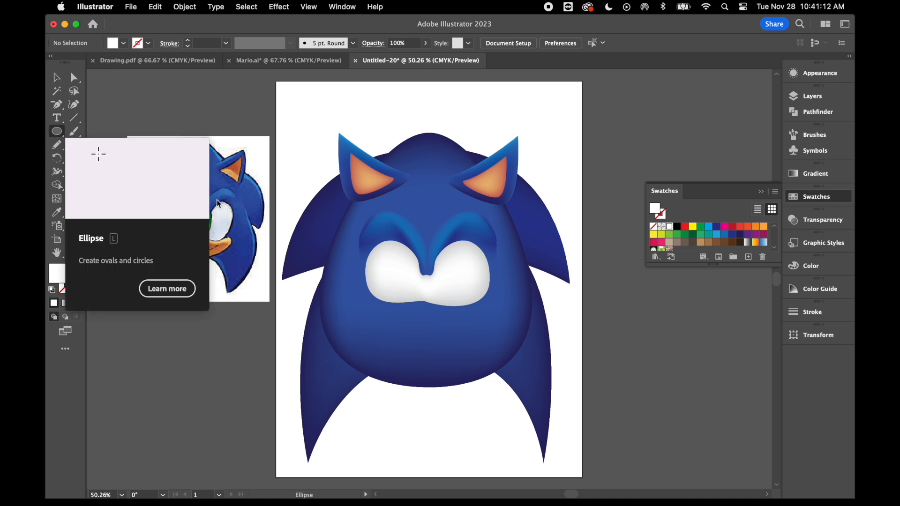
left_click_drag(405, 246, 418, 284)
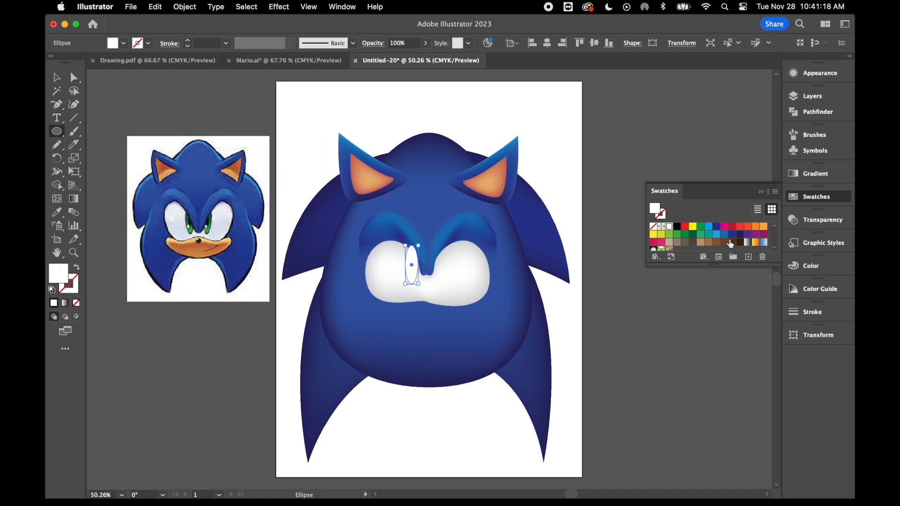
left_click(678, 235)
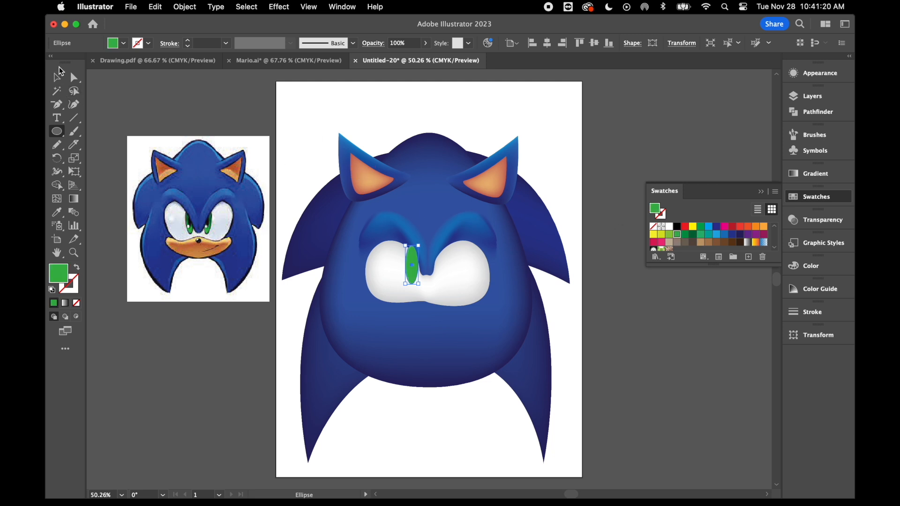
Lower the green iris's top anchor point and push its right side outward, making it about 0.41 in wide and 0.89 in tall.
left_click(74, 77)
key("super+equal")
key("super+equal")
key("super+equal")
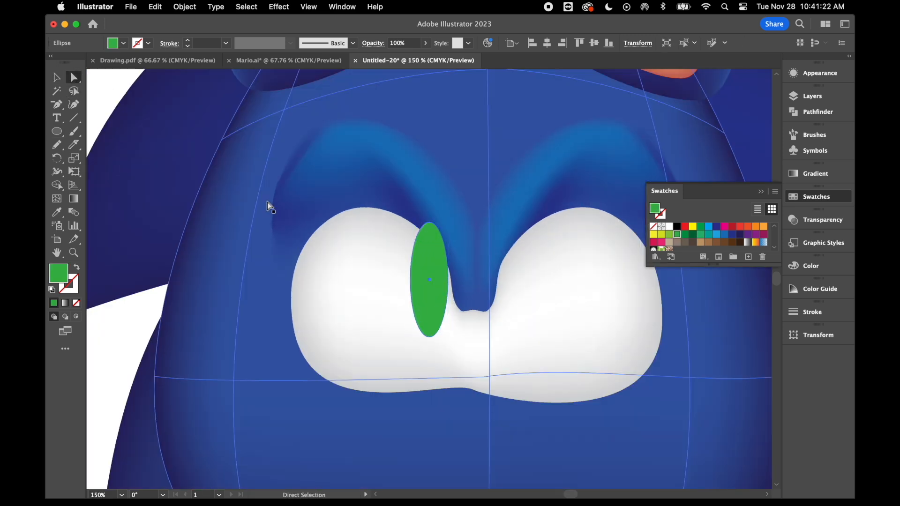
left_click(430, 222)
left_click_drag(429, 223, 429, 242)
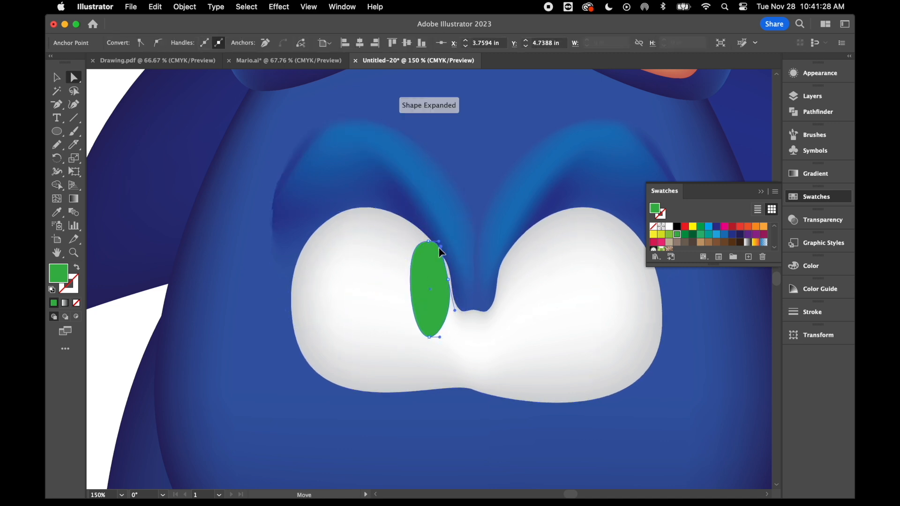
left_click_drag(451, 280, 454, 285)
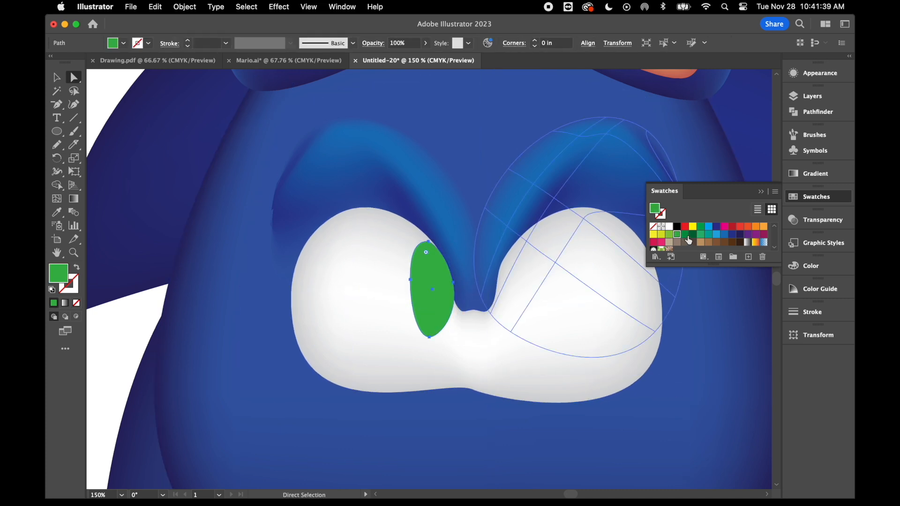
Fill the iris with dark green, then add a mesh point at its centre coloured a brighter green.
left_click(686, 236)
left_click(693, 235)
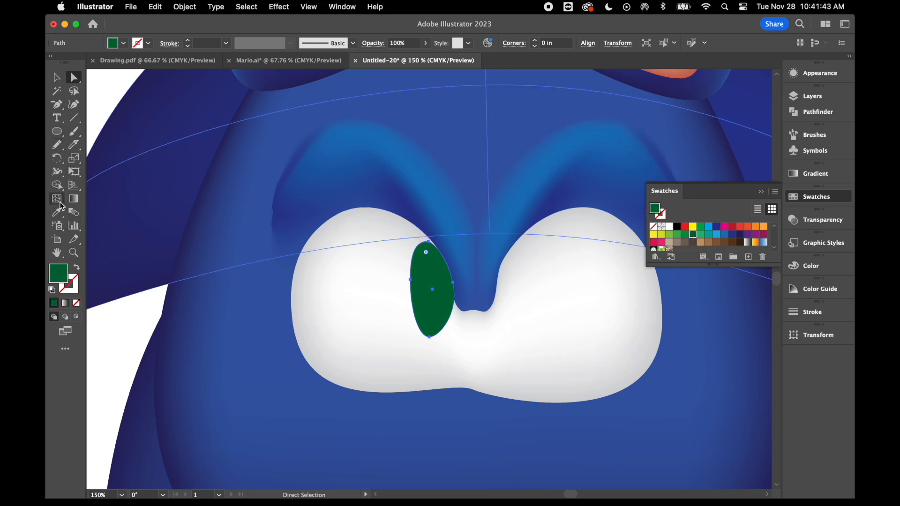
left_click(61, 205)
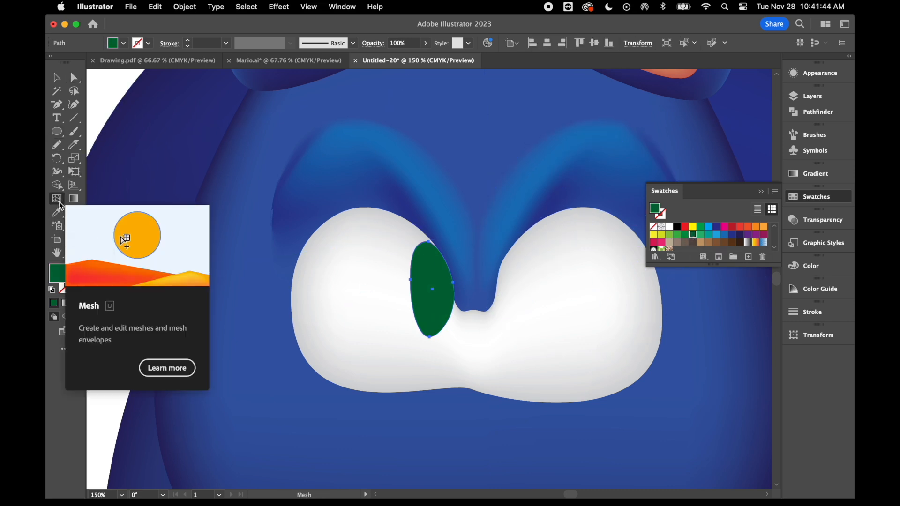
left_click(433, 288)
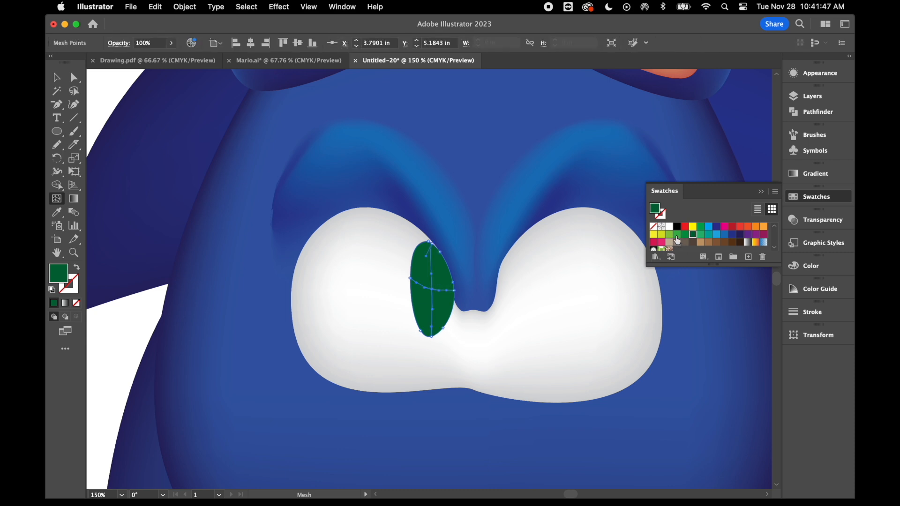
left_click(677, 235)
Draw a small upright ellipse in the centre of the green iris and fill it black as the pupil.
left_click(57, 78)
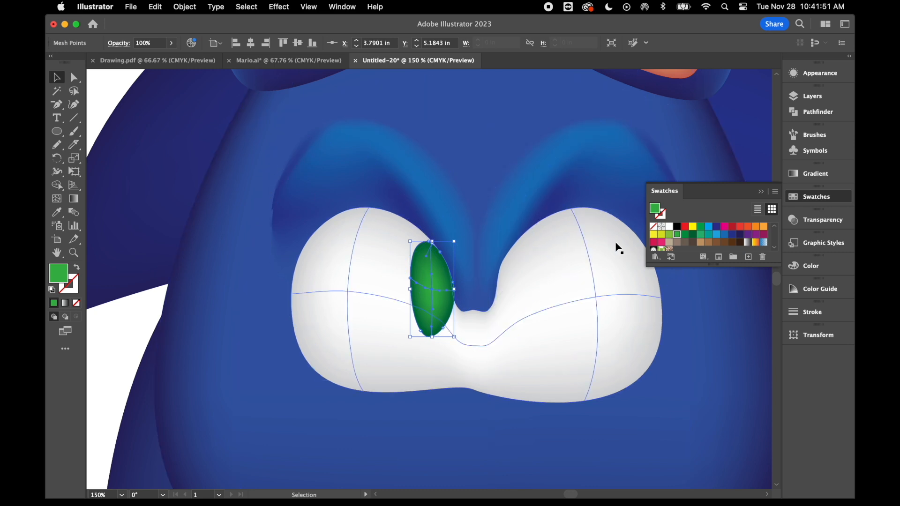
left_click(677, 227)
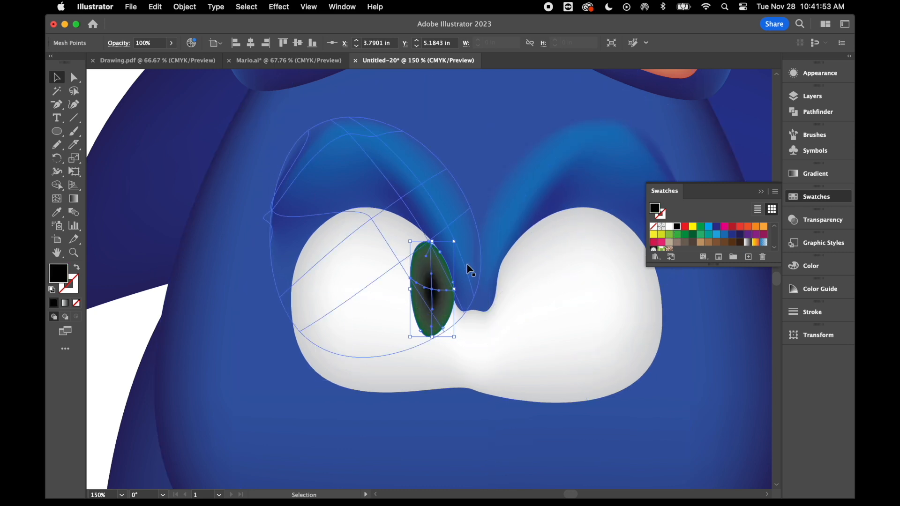
key("super+z")
key("l")
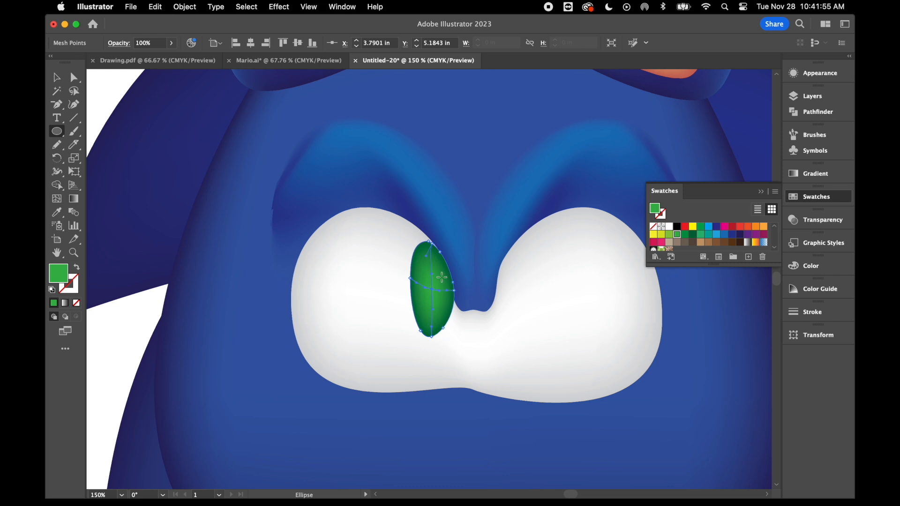
left_click_drag(427, 275, 439, 305)
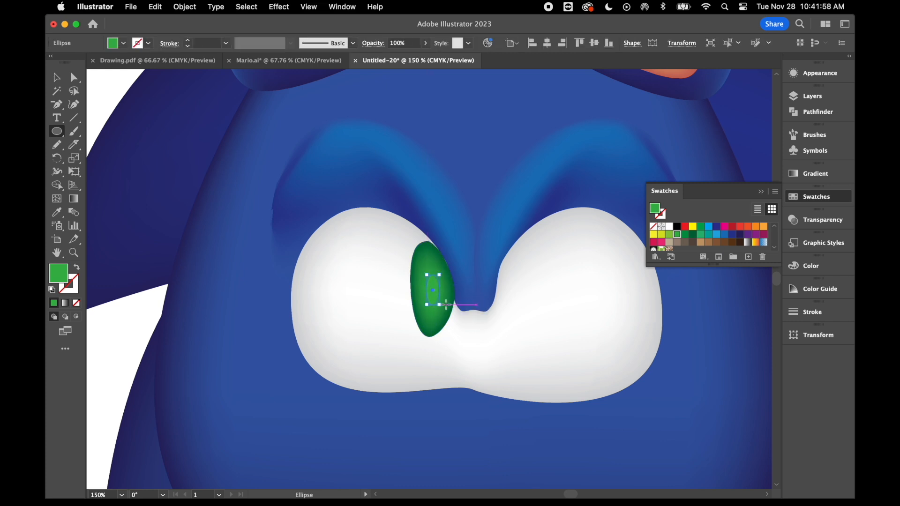
left_click(677, 227)
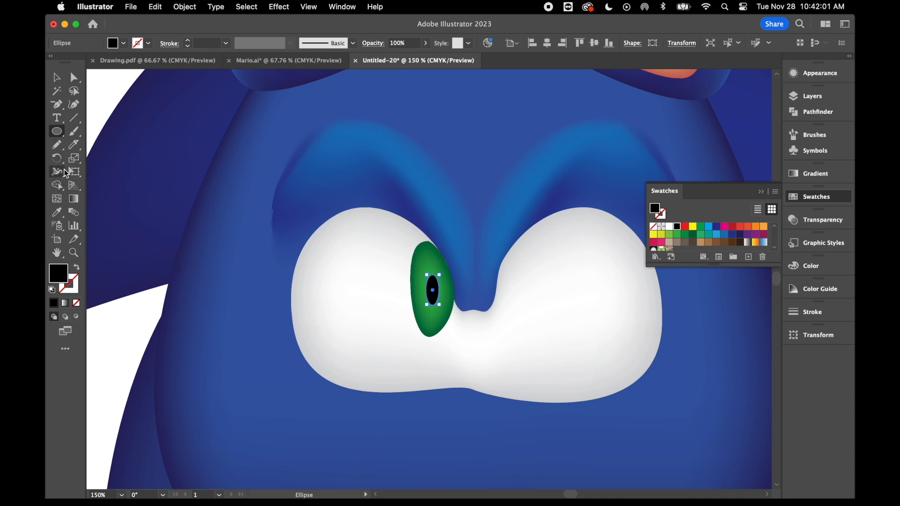
left_click(56, 78)
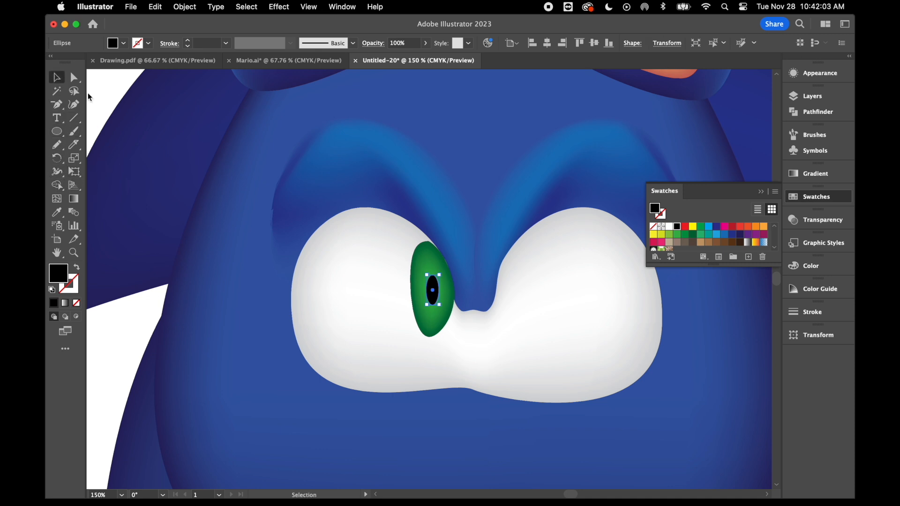
Draw a tiny ellipse overlapping the pupil's lower left edge and fill it white as a highlight.
key("super+minus")
key("super+minus")
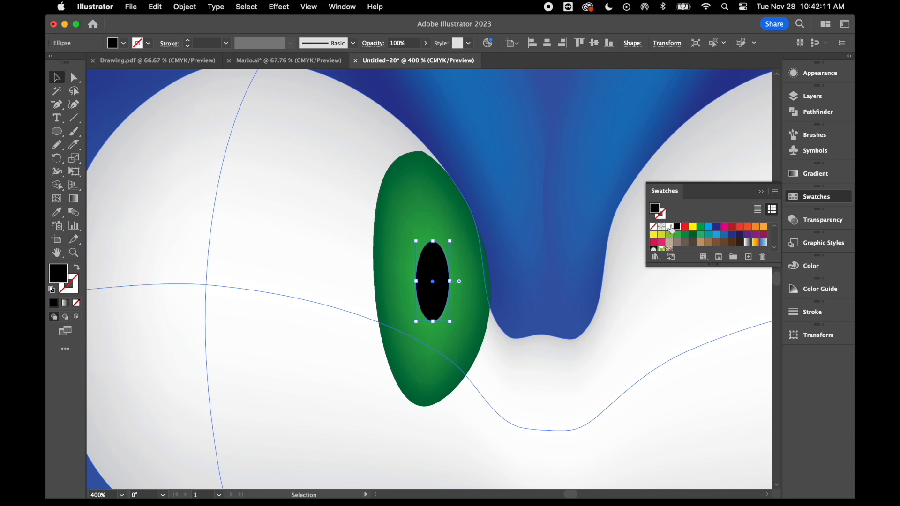
left_click(670, 228)
key("super+z")
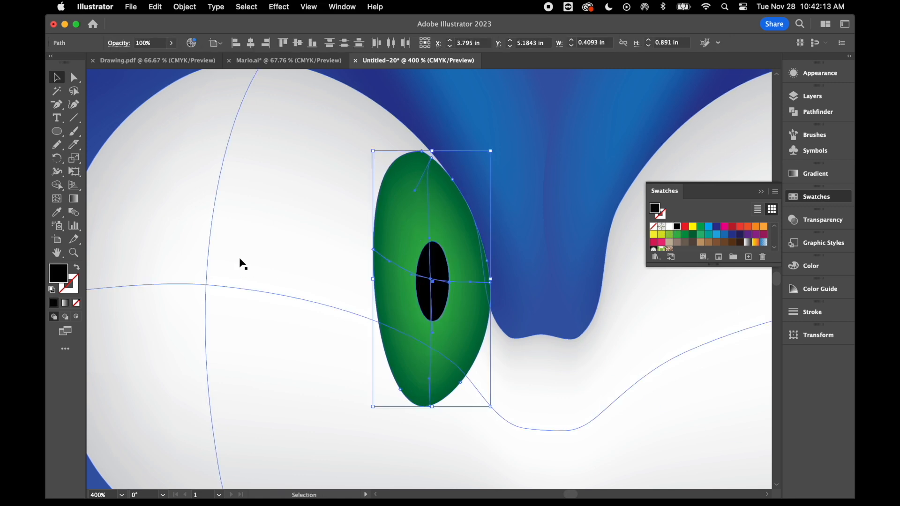
key("l")
left_click_drag(411, 301, 429, 328)
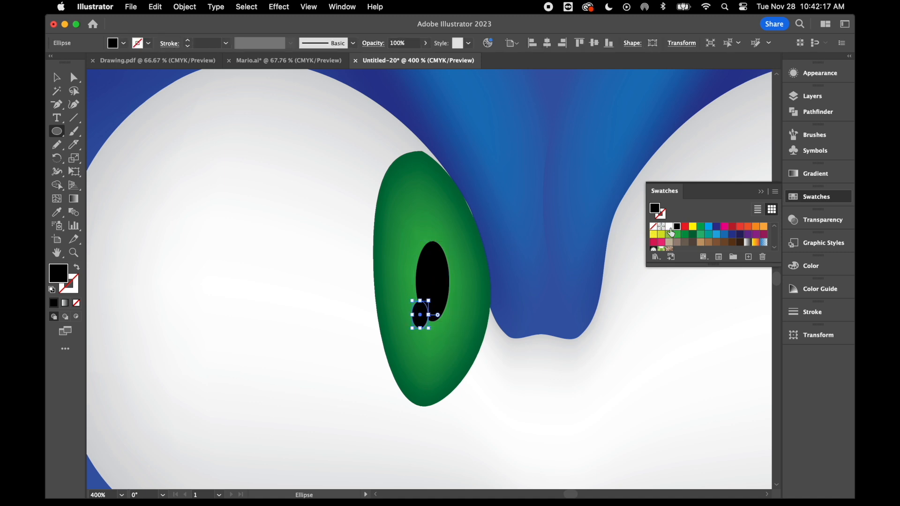
left_click(670, 229)
left_click(57, 78)
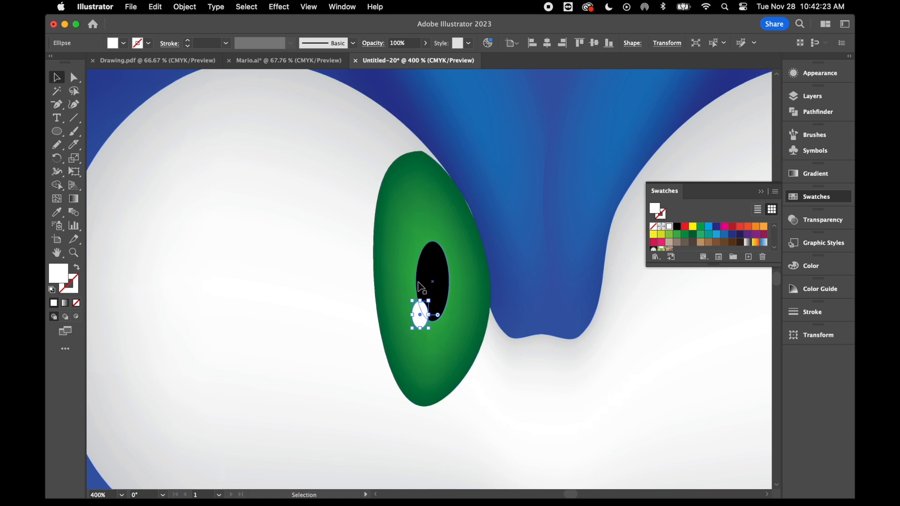
Group the white highlight, black pupil and green iris of the left eye.
left_click(435, 261)
left_click(395, 220, "shift")
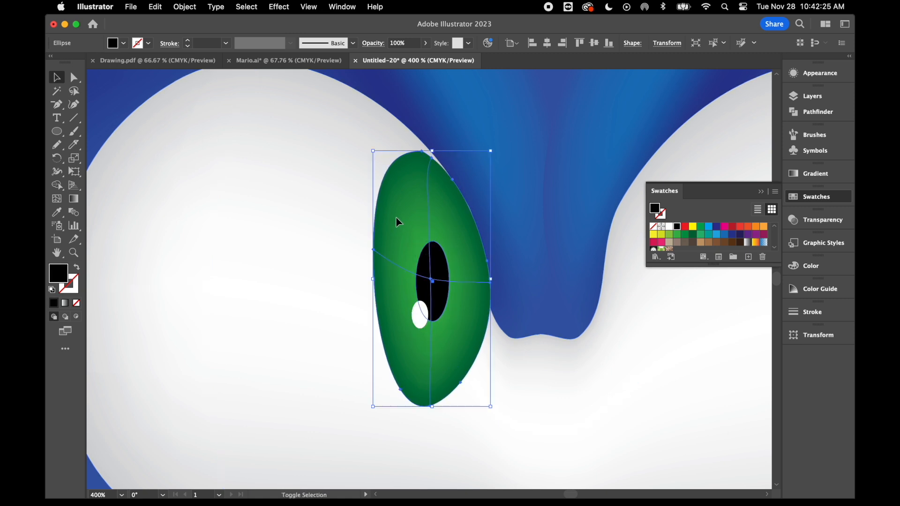
right_click(432, 346)
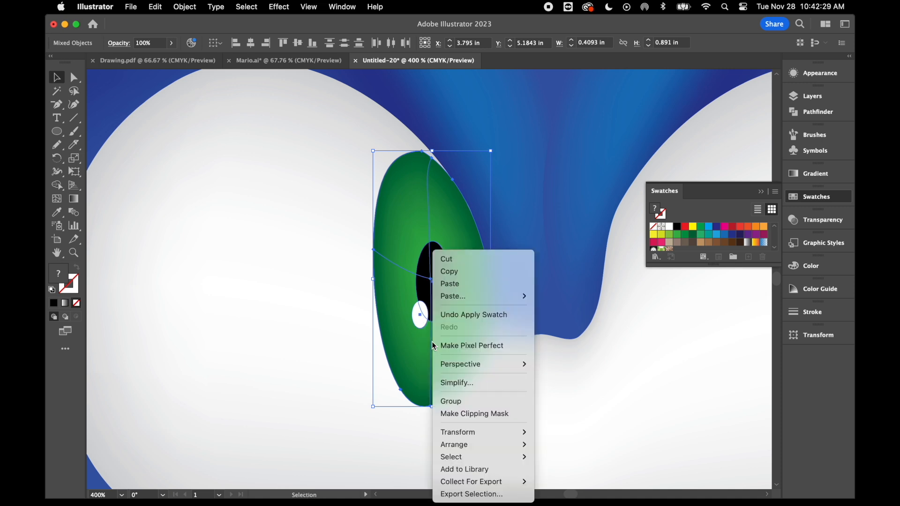
left_click(476, 405)
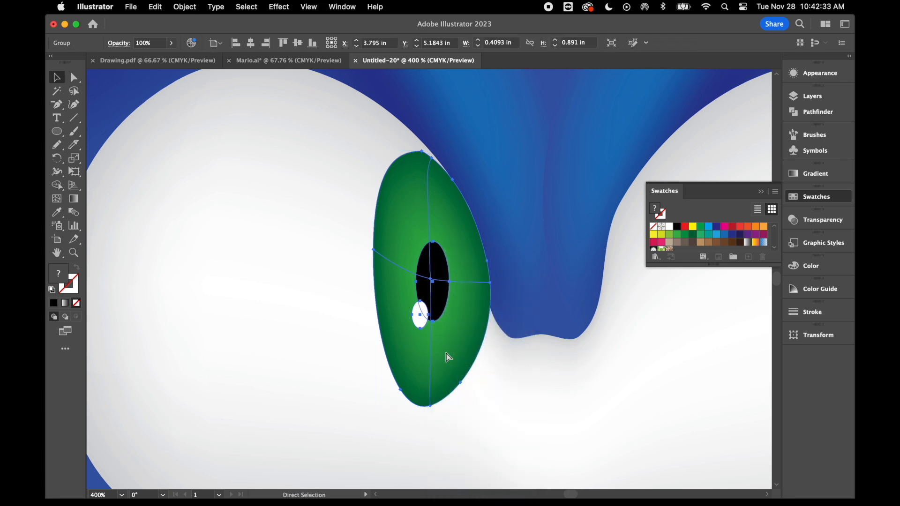
Duplicate the grouped iris onto the inner side of the right eye.
key("v")
left_click_drag(430, 319, 630, 332)
key("super+minus")
Reflect the duplicated iris horizontally and move it against the right brow, level with the left iris.
right_click(485, 212)
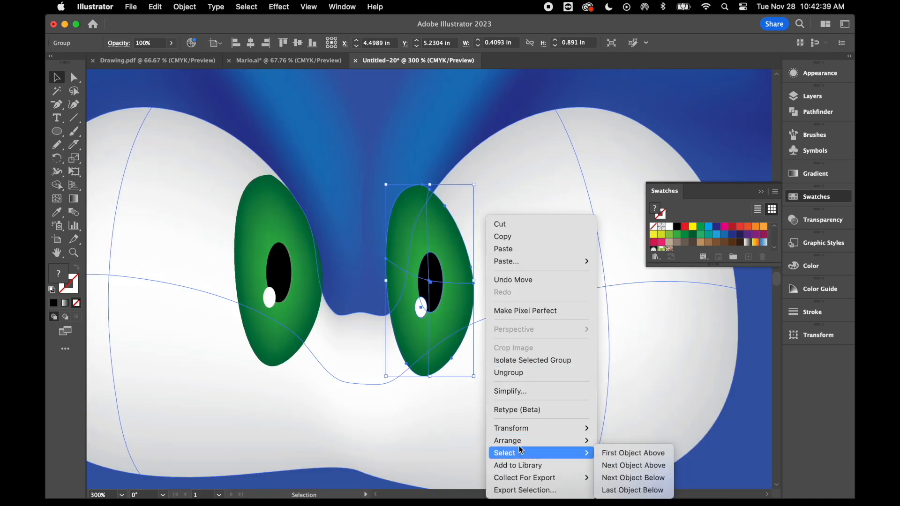
mouse_move(532, 445)
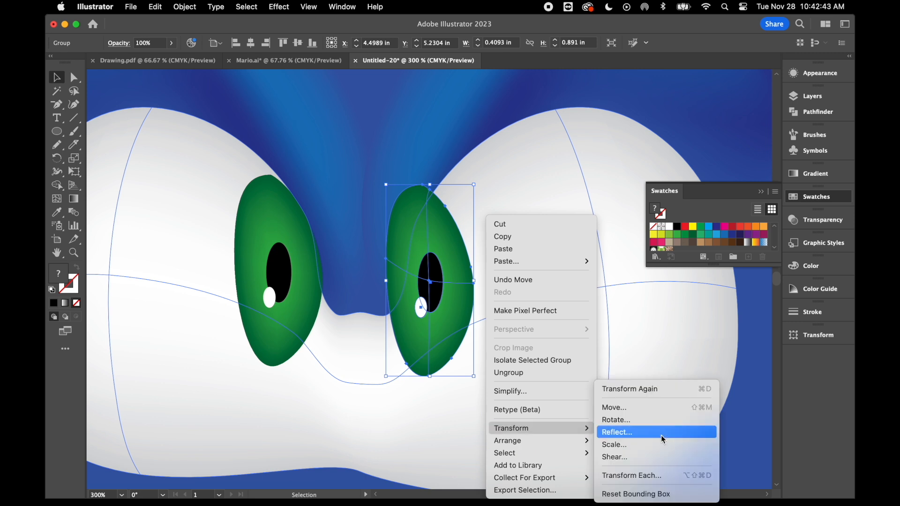
left_click(662, 433)
left_click(770, 359)
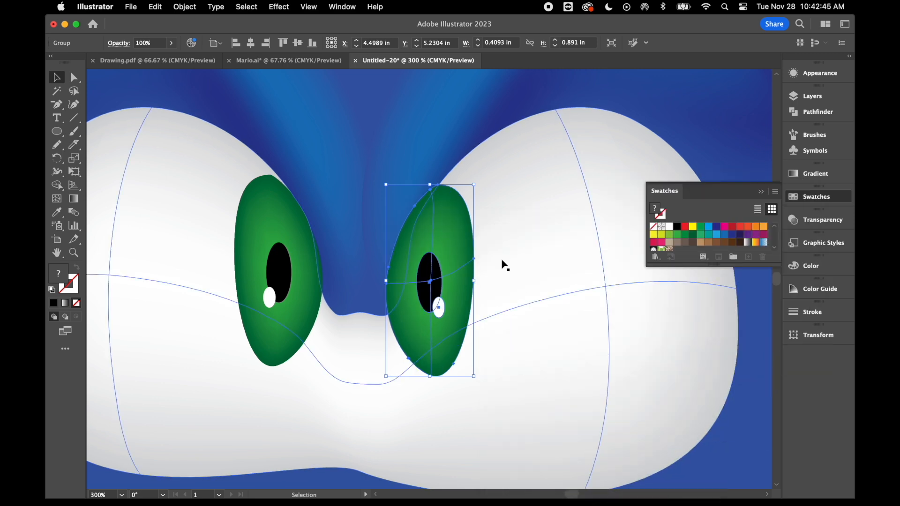
left_click_drag(453, 264, 471, 251)
left_click(317, 276)
left_click(589, 371)
Move the right eye's white highlight to the lower left edge of its pupil to match the left eye.
key("super+minus")
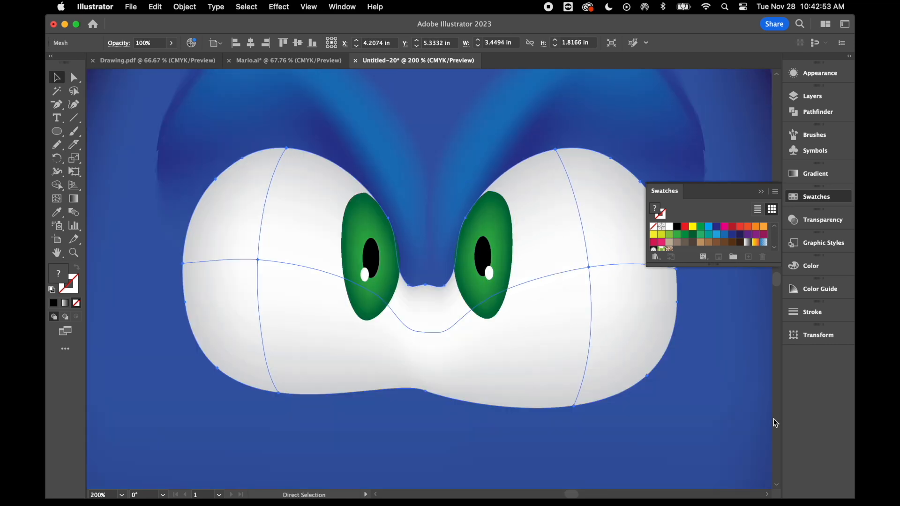
key("super+minus")
key("super+minus")
key("super+minus")
key("super+minus")
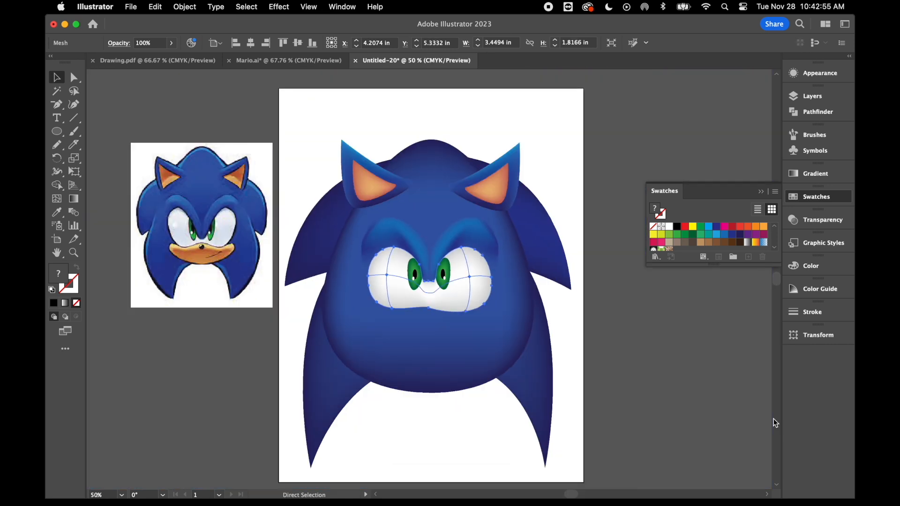
key("super+equal")
key("super+equal")
key("super+equal")
key("super+equal")
key("super+equal")
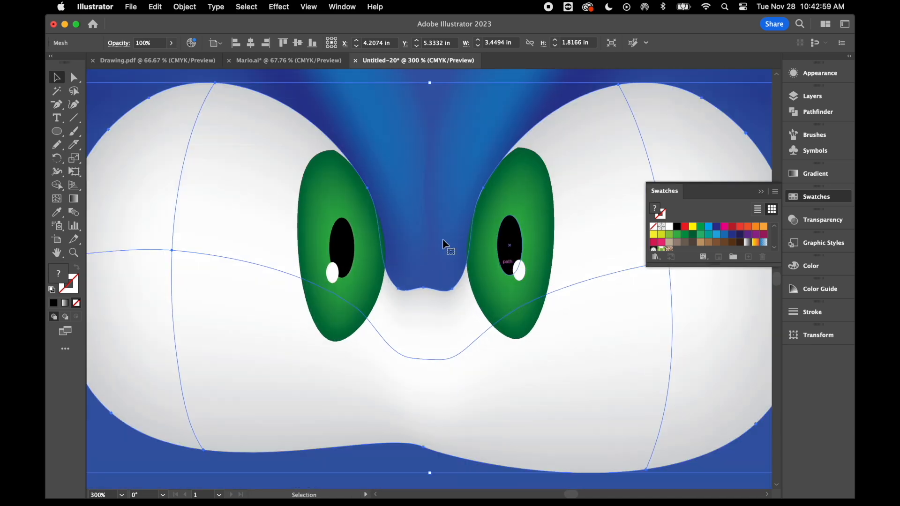
left_click(73, 76)
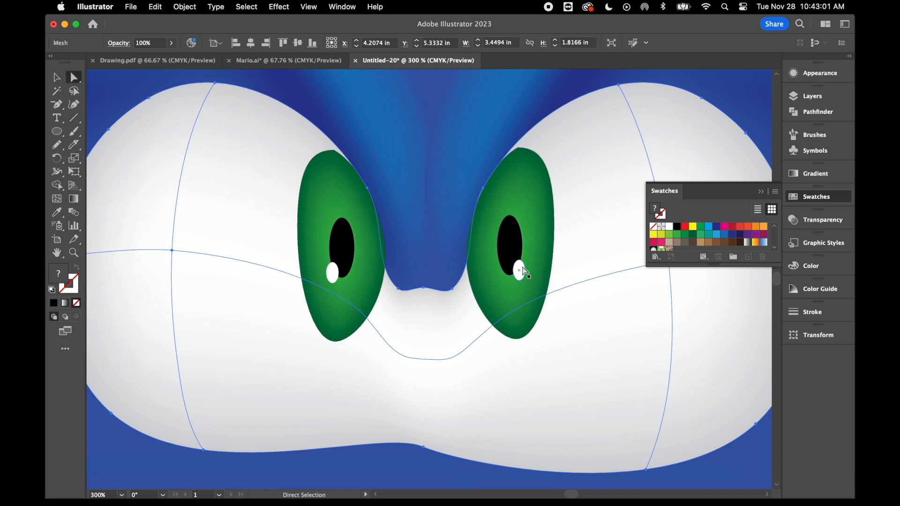
left_click_drag(519, 270, 498, 276)
left_click(580, 296)
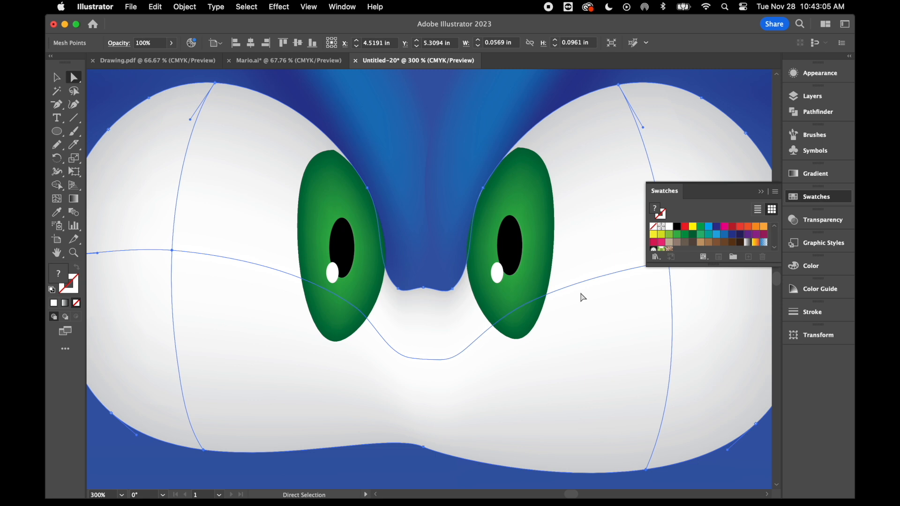
Draw a wide ellipse for the muzzle directly below the eyes, spanning slightly more than both eyes' width.
key("super+minus")
key("super+minus")
key("super+minus")
key("super+minus")
key("super+minus")
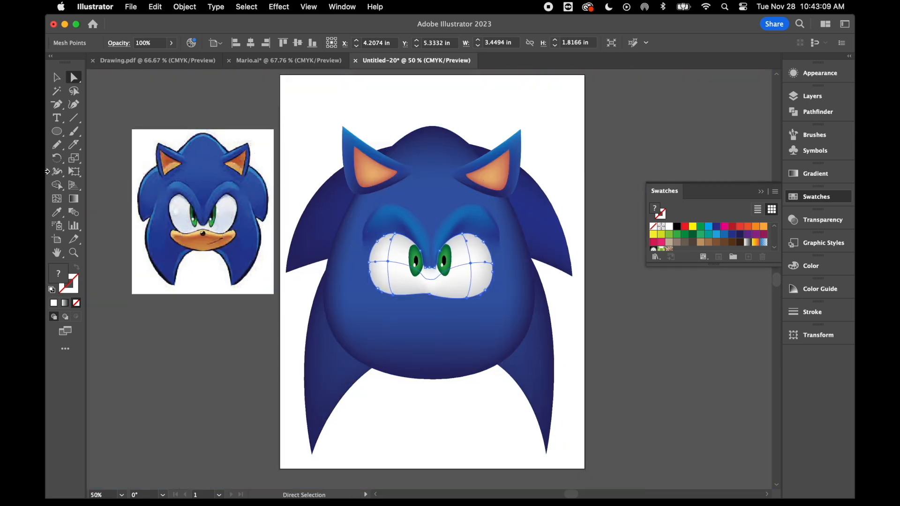
left_click(58, 133)
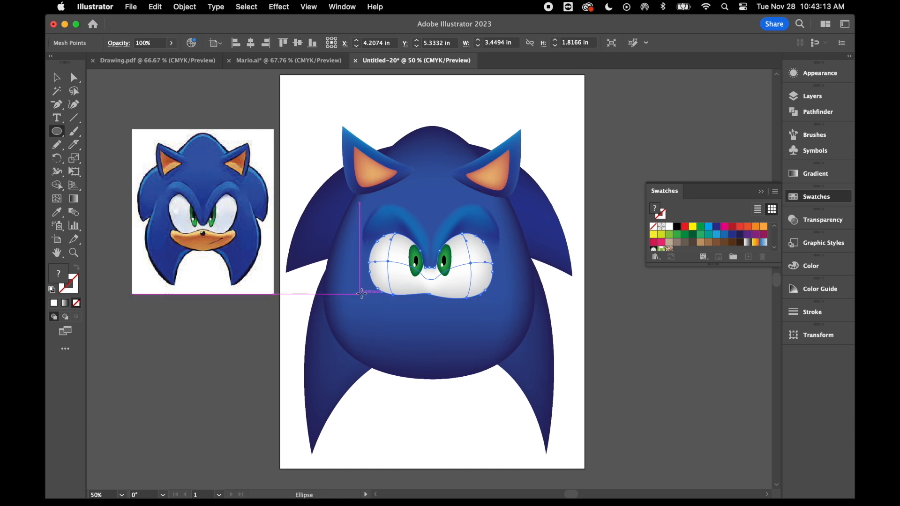
left_click_drag(360, 290, 506, 350)
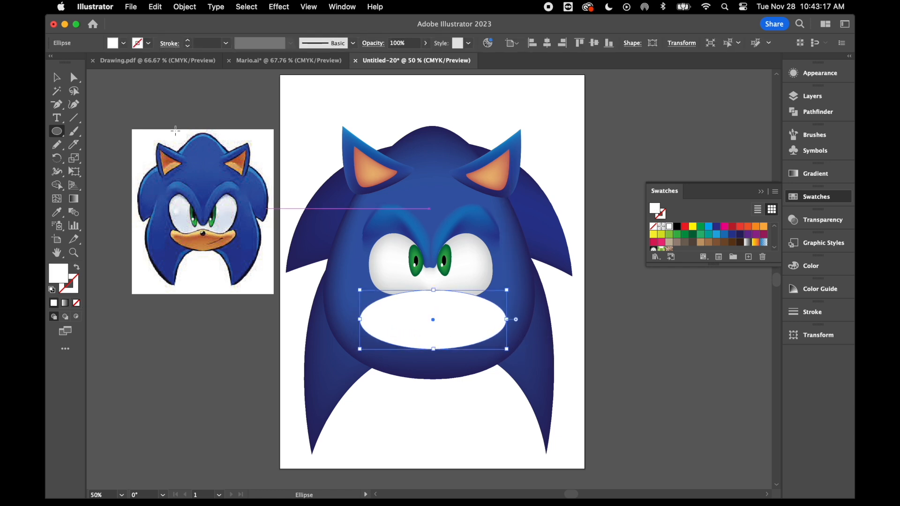
Add two anchor points to the muzzle ellipse's upper edge, one on either side of the top centre point.
left_click(59, 112)
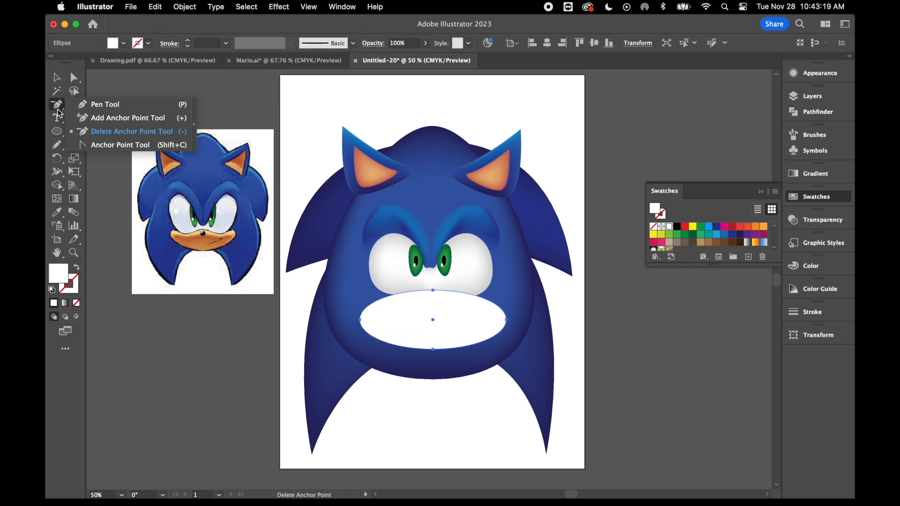
left_click(103, 121)
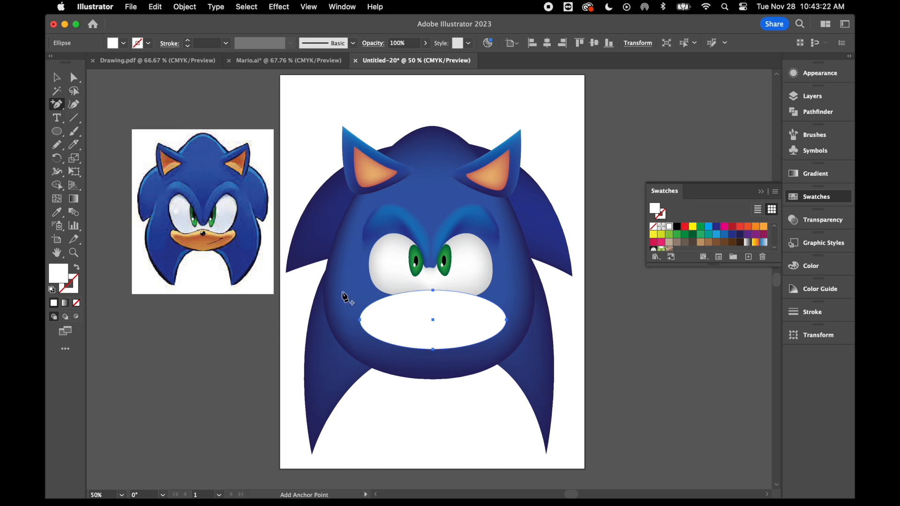
left_click(406, 296)
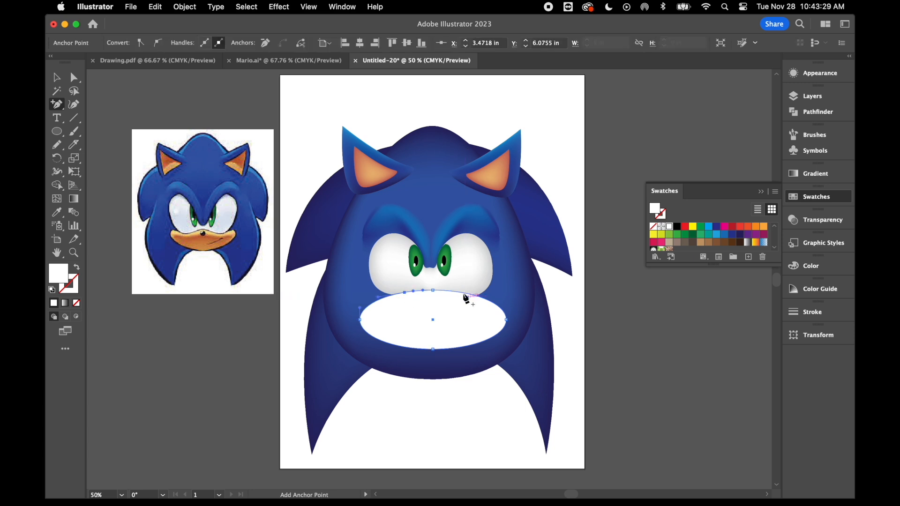
left_click(459, 292)
Reshape the ellipse into a muzzle by pulling down the two added points, raising both side tips and slightly lowering the centre peak.
left_click(75, 76)
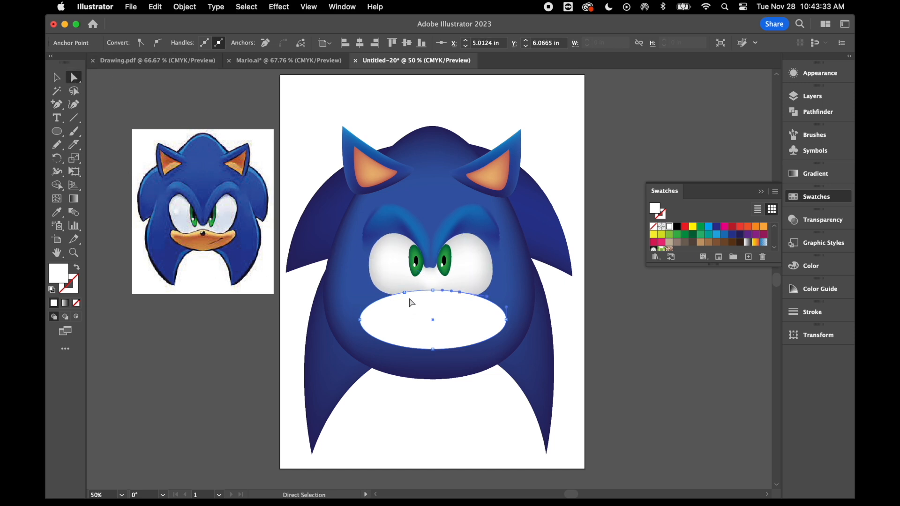
left_click_drag(406, 298, 402, 307)
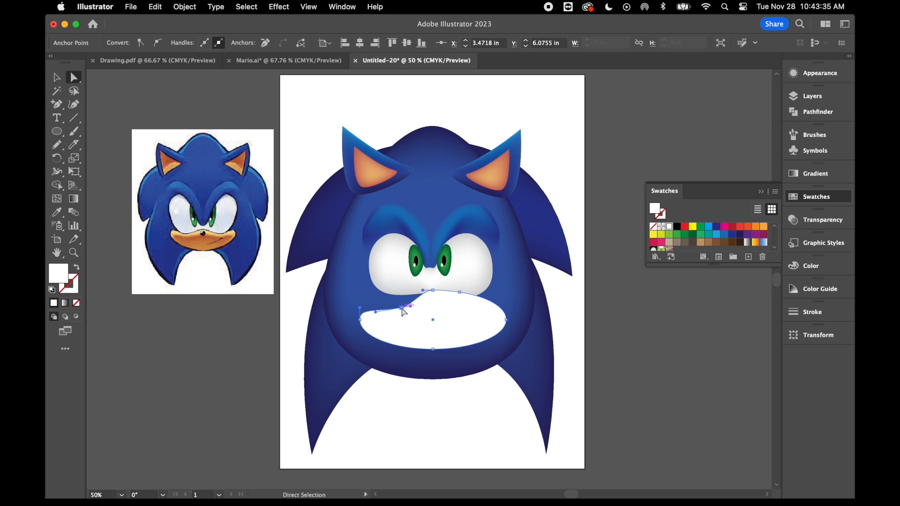
left_click_drag(462, 296, 506, 307)
left_click_drag(362, 321, 360, 312)
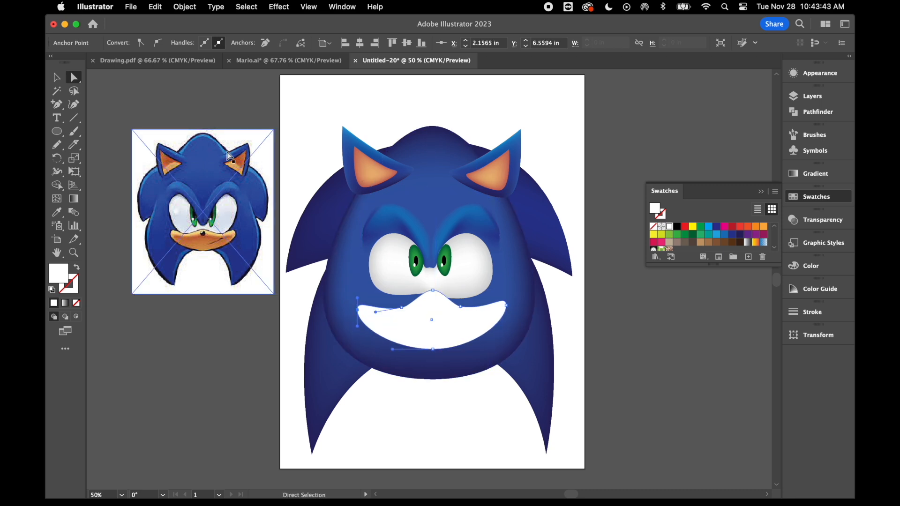
left_click_drag(433, 291, 434, 293)
left_click_drag(436, 294, 432, 303)
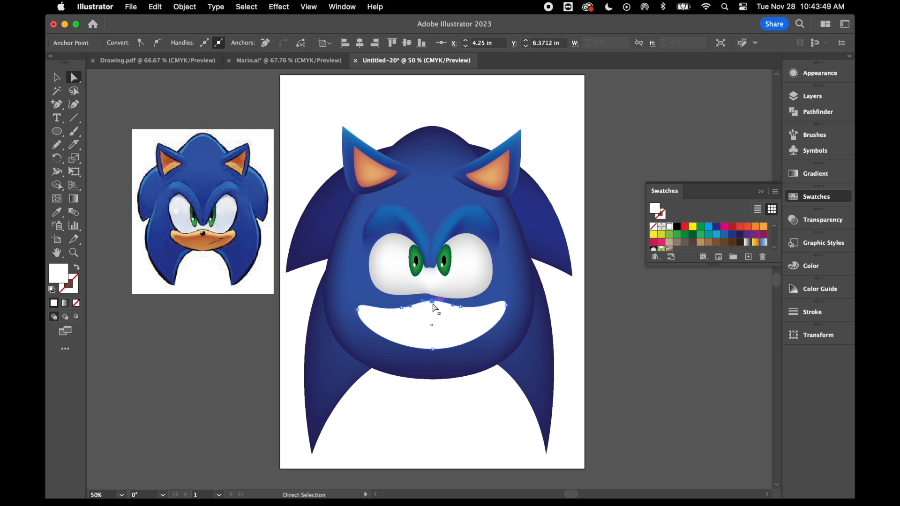
Move the muzzle up to overlap the bottom of the eyes and fill it with orange-brown sampled from the reference muzzle.
left_click(56, 77)
left_click(448, 415)
left_click_drag(440, 342, 436, 321)
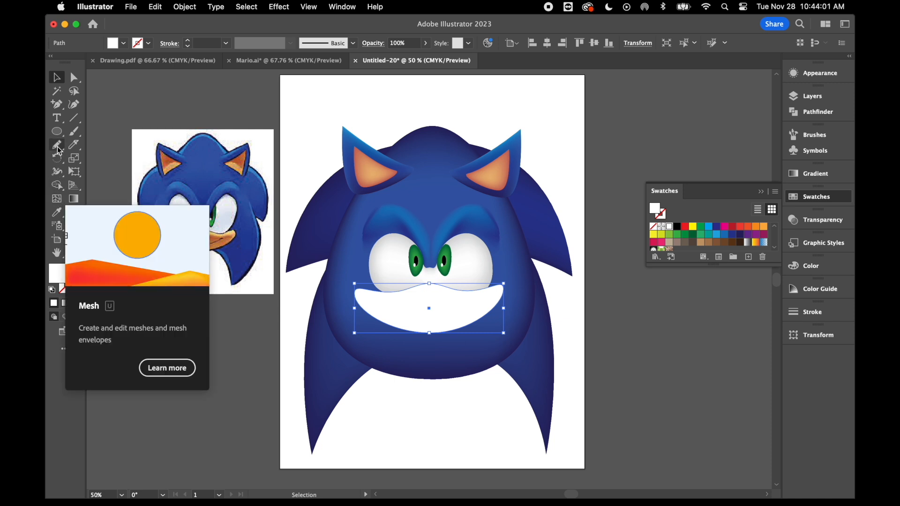
left_click(58, 212)
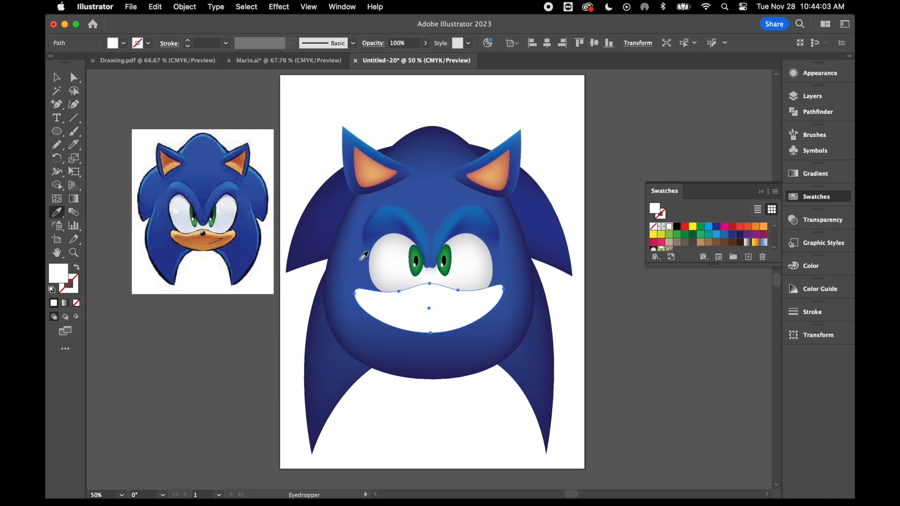
left_click(209, 243)
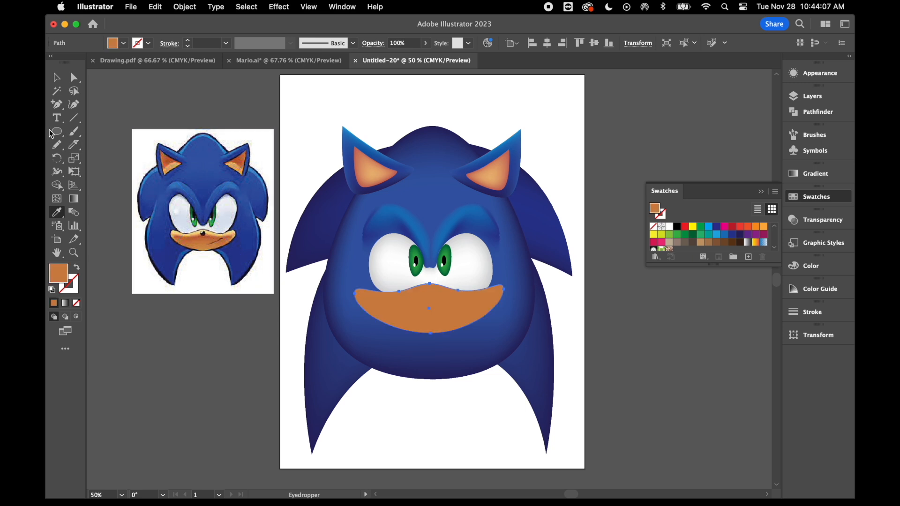
Add a mesh point in the lower centre of the muzzle and colour it a lighter orange.
left_click(60, 201)
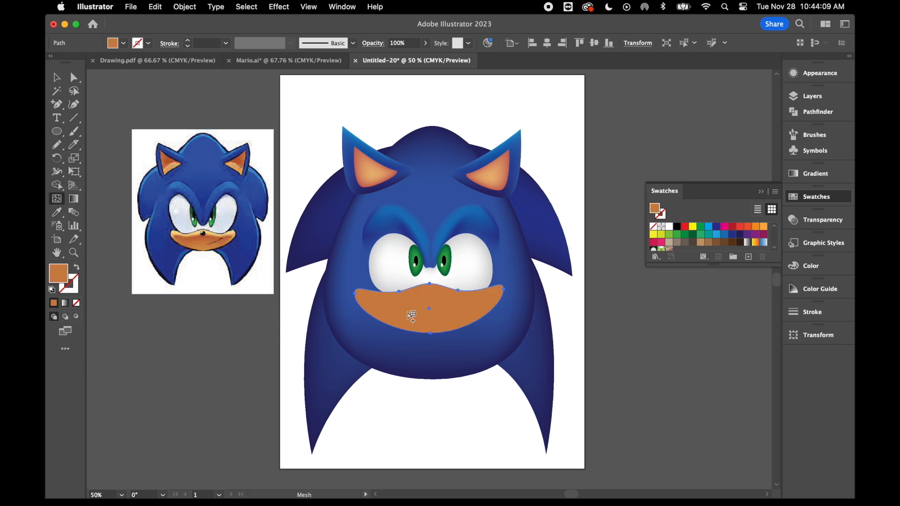
left_click(432, 318)
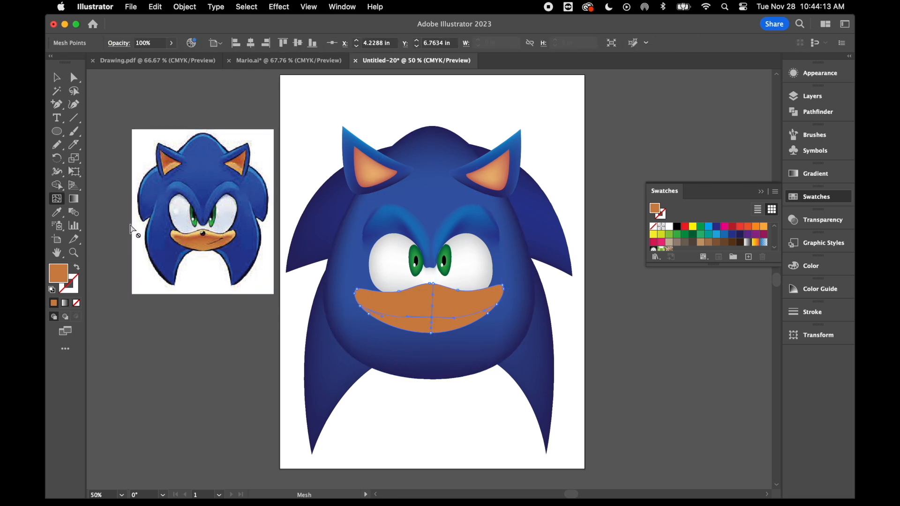
left_click(56, 215)
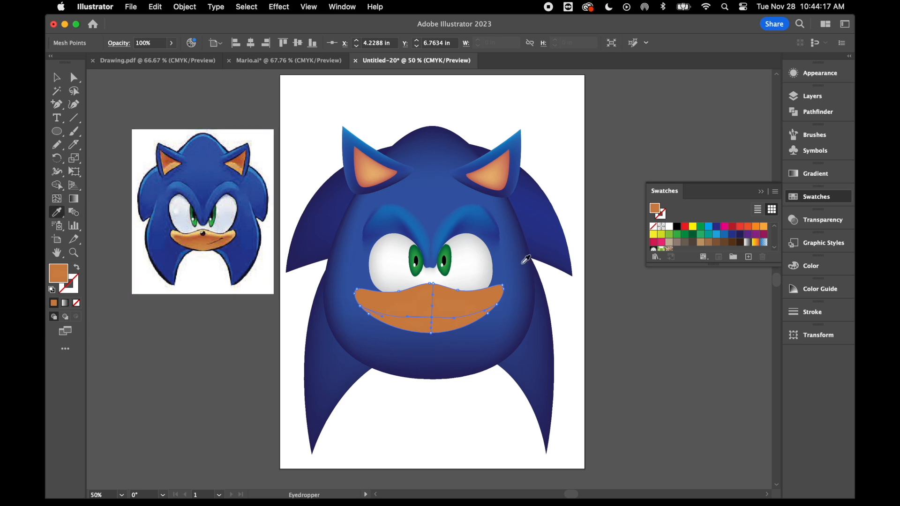
double_click(59, 274)
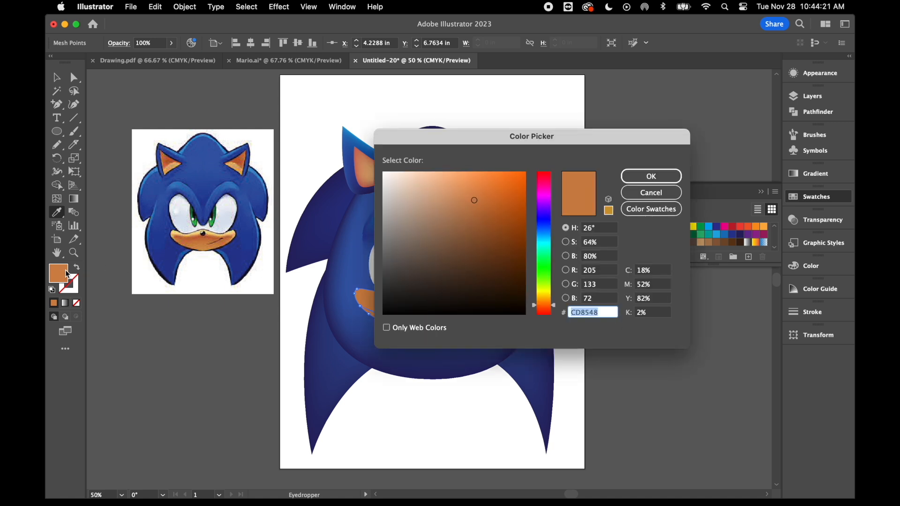
left_click(640, 174)
Move the muzzle off the head onto the empty canvas to the right of the artboard.
left_click(73, 77)
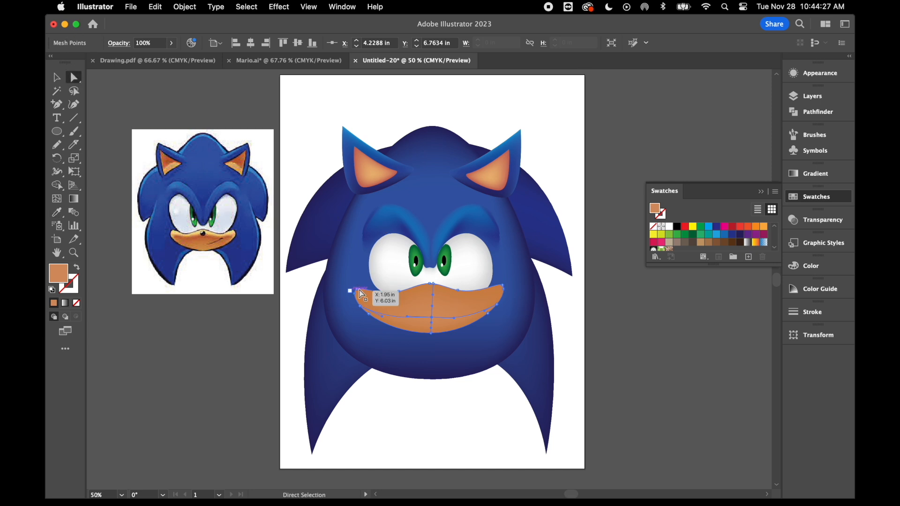
left_click(359, 293)
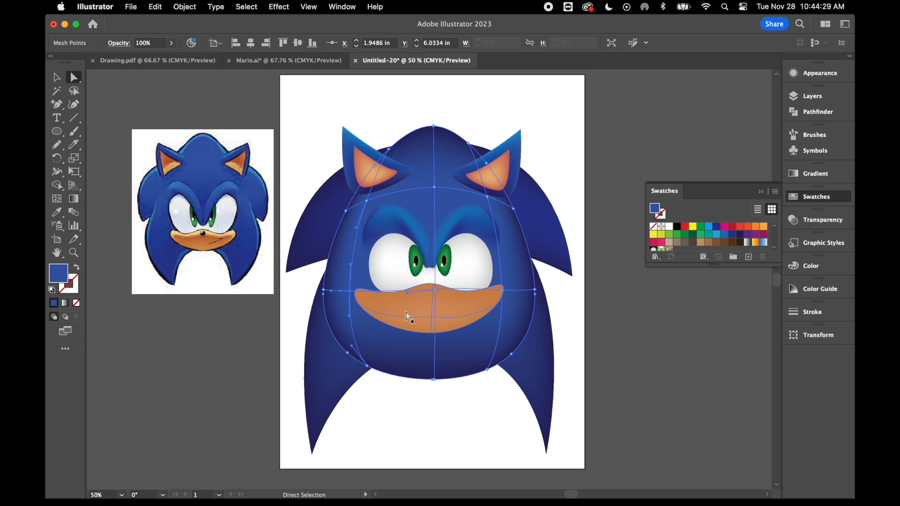
left_click(57, 76)
left_click(338, 78)
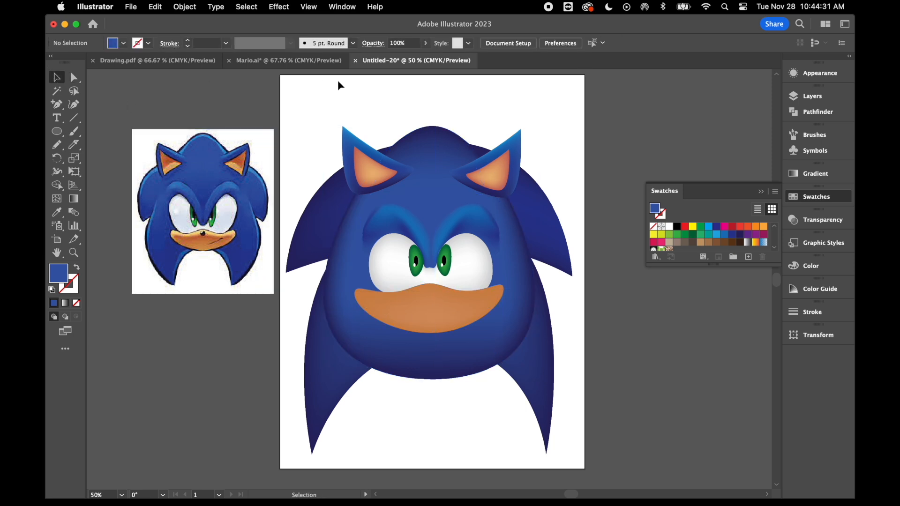
left_click_drag(438, 316, 666, 335)
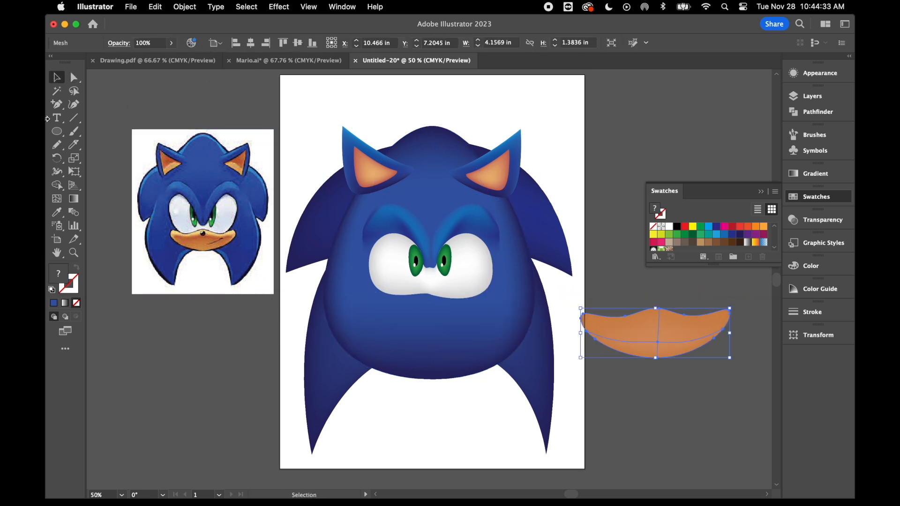
Select the mesh points along the muzzle's upper edge, including both side tips.
left_click(74, 77)
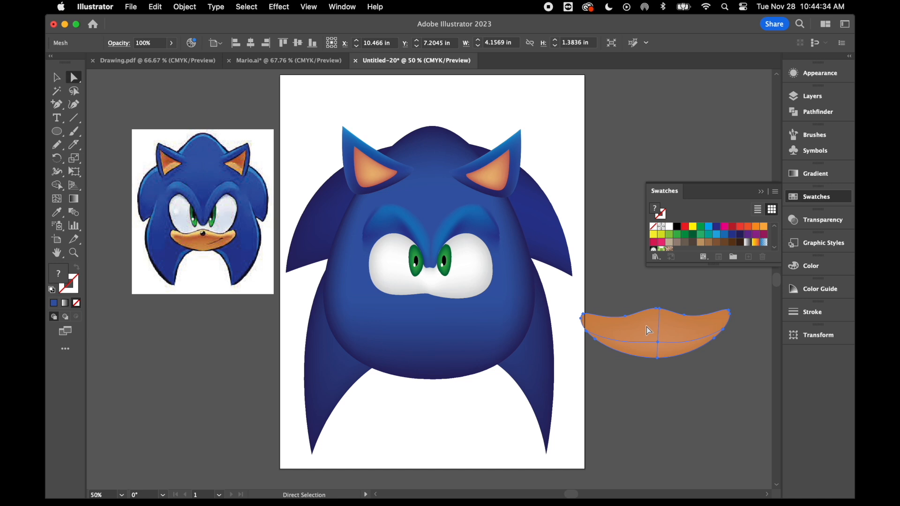
left_click(584, 317)
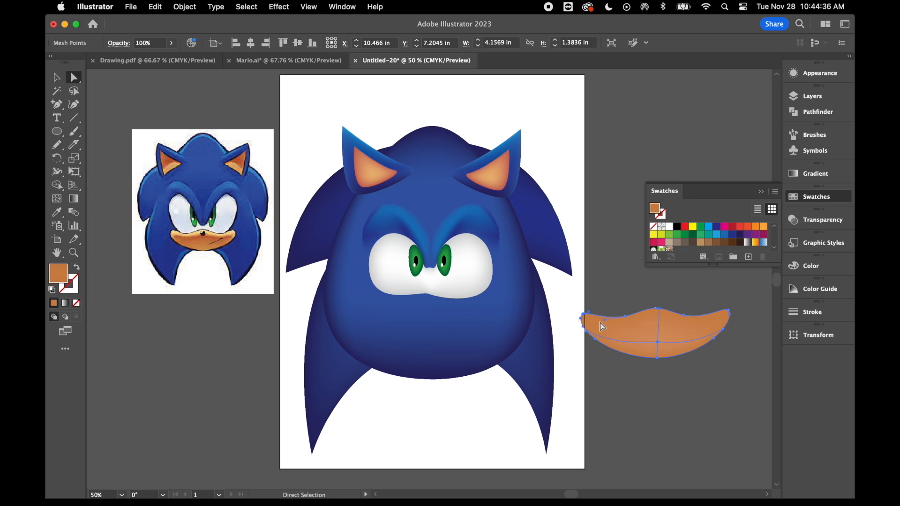
left_click(626, 317, "shift")
left_click(684, 316, "shift")
left_click_drag(743, 319, 743, 319)
double_click(62, 278)
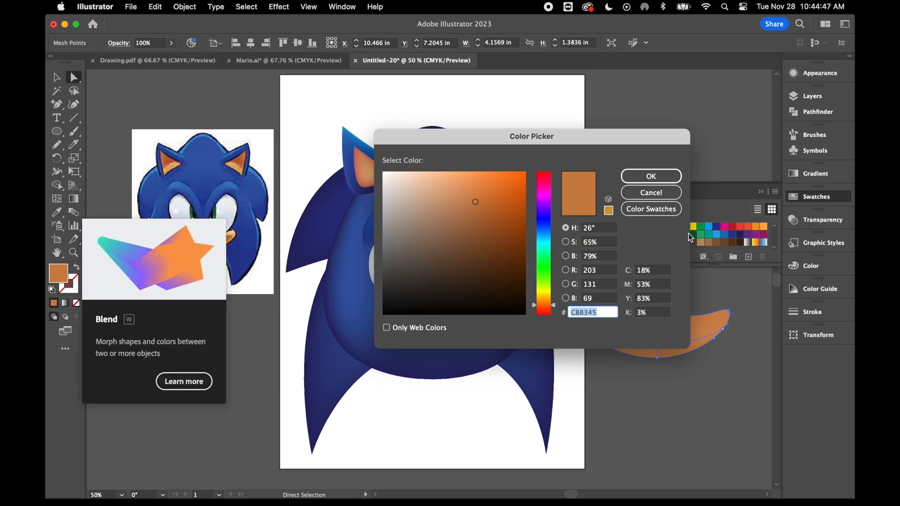
left_click(667, 197)
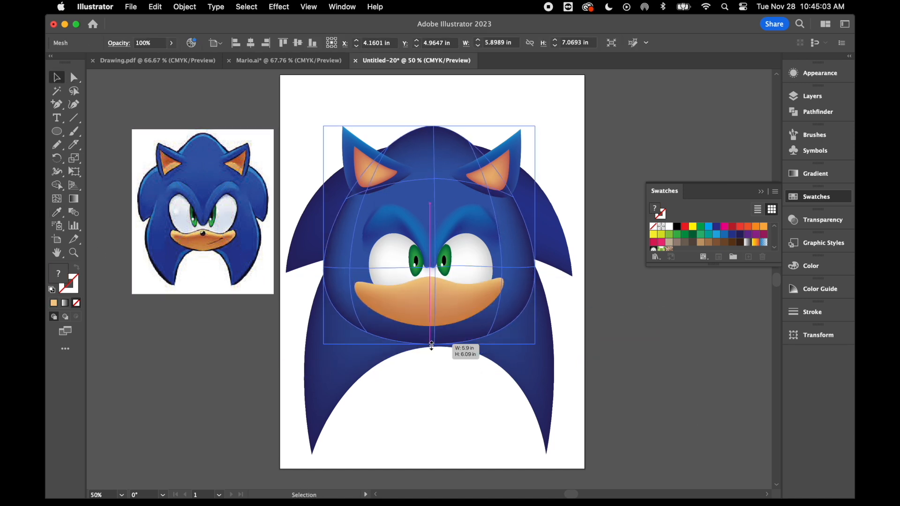
Draw a small circle for the nose and place it at the top centre of the muzzle, just under the upper edge.
left_click(436, 363)
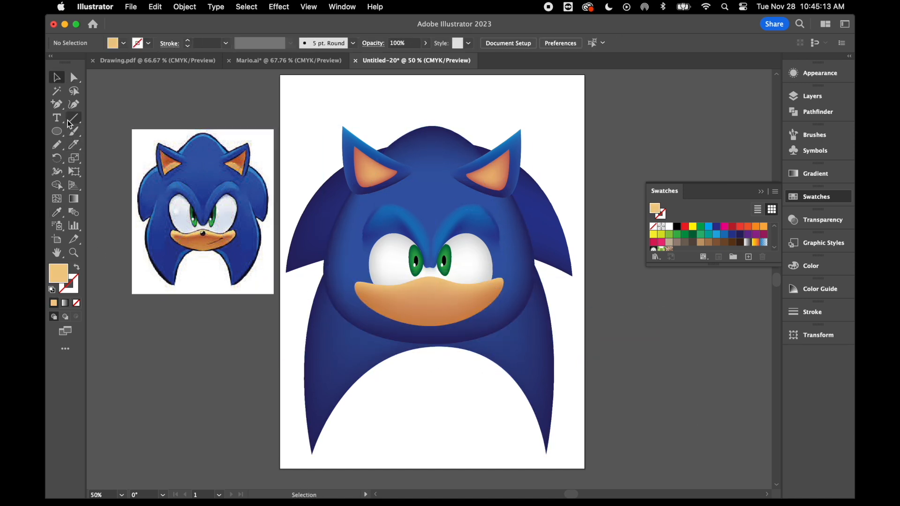
left_click(57, 132)
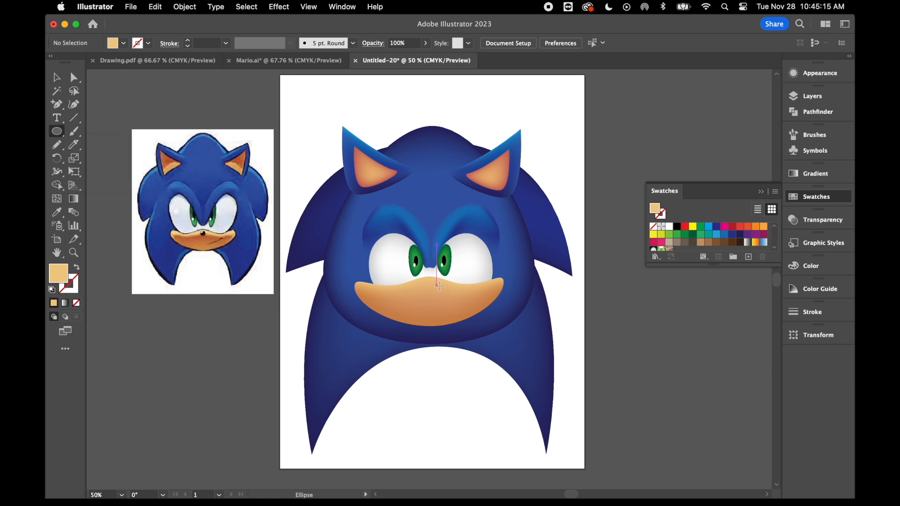
left_click_drag(426, 282, 438, 297)
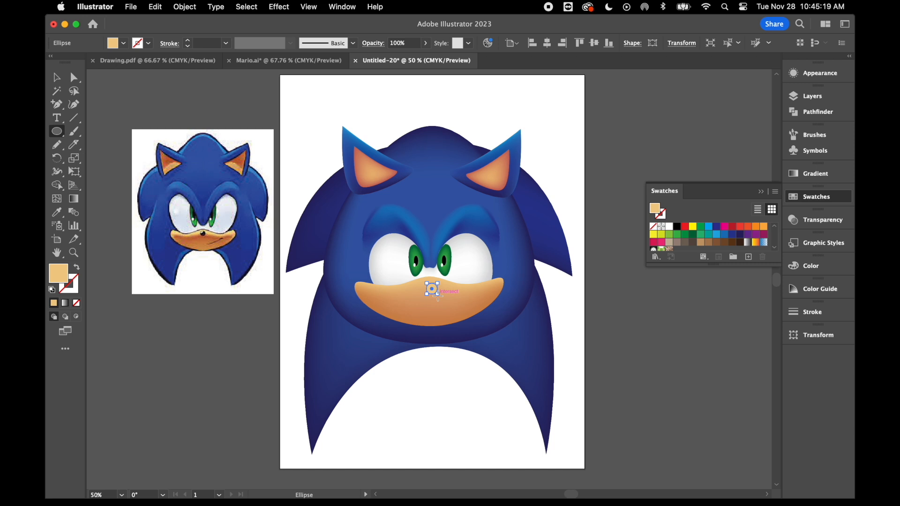
key("super+equal")
key("super+equal")
key("super+equal")
left_click(57, 78)
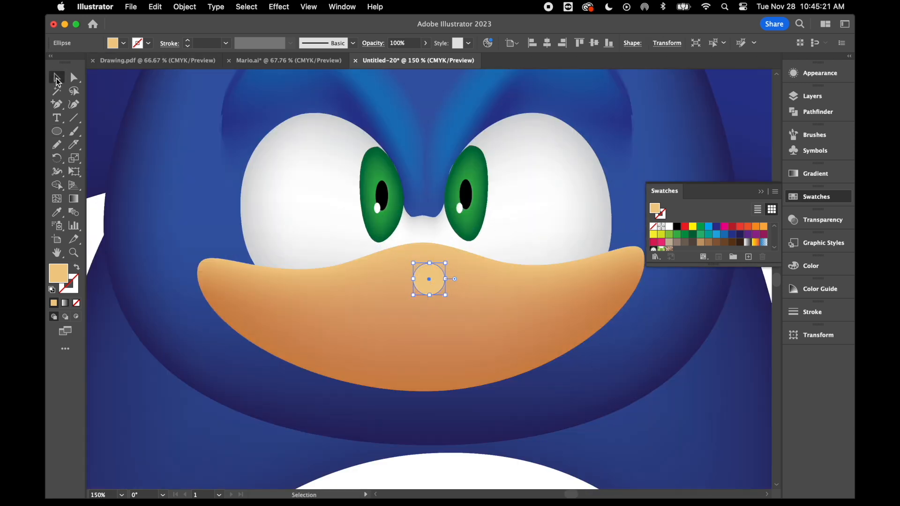
left_click_drag(428, 279, 426, 264)
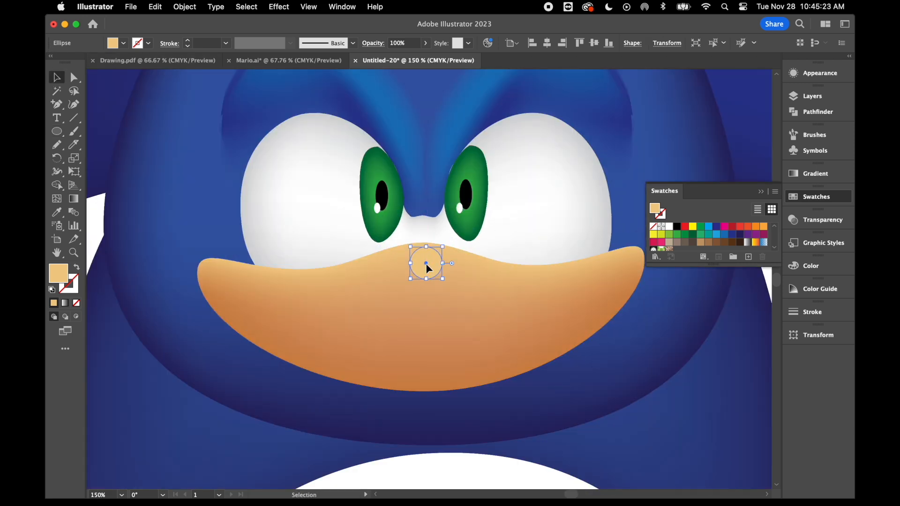
Fill the nose circle black and add a white mesh highlight in its upper part.
left_click(676, 227)
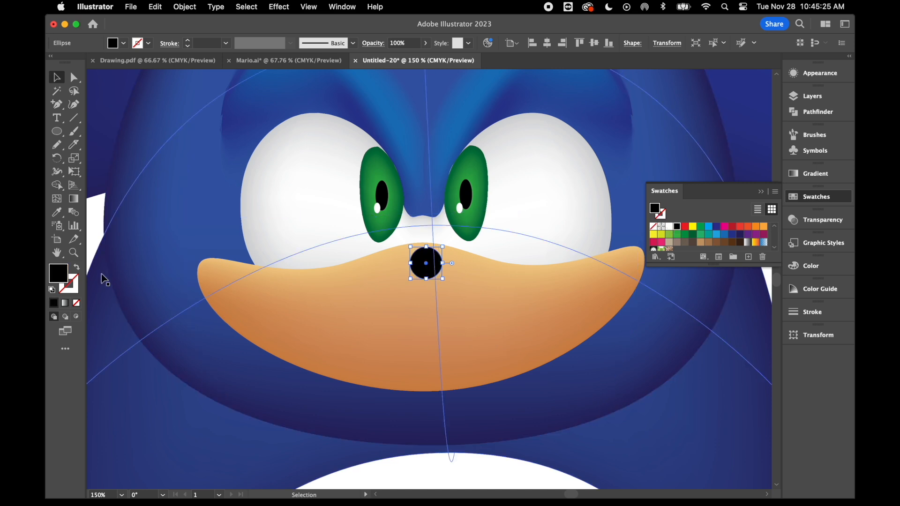
left_click(63, 199)
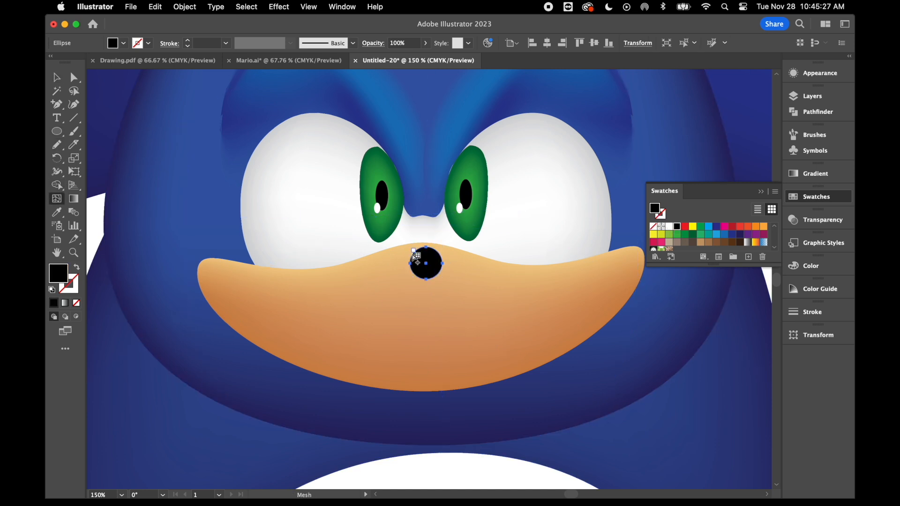
left_click(429, 256)
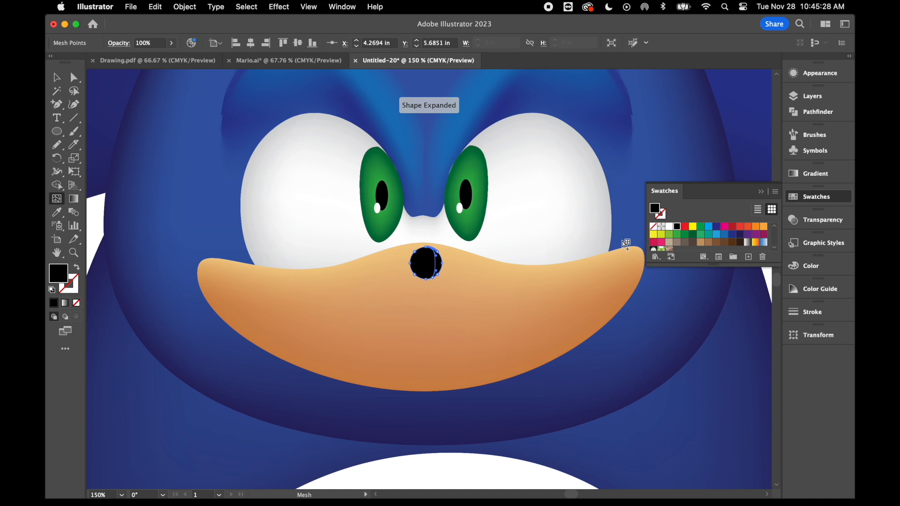
left_click(668, 227)
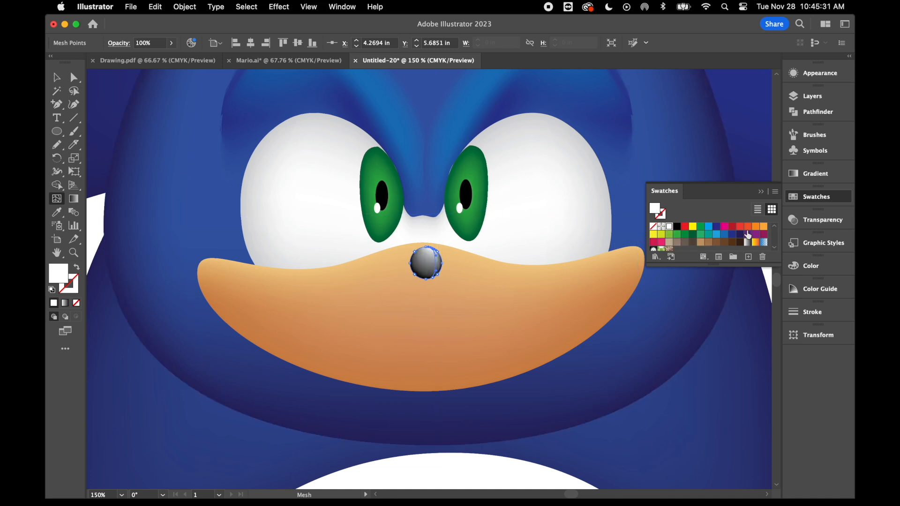
Tone down the nose's mesh highlight with a medium-light grey swatch from the greys group and leave the nose.
scroll(746, 230, "down", 3)
left_click(701, 236)
left_click(693, 237)
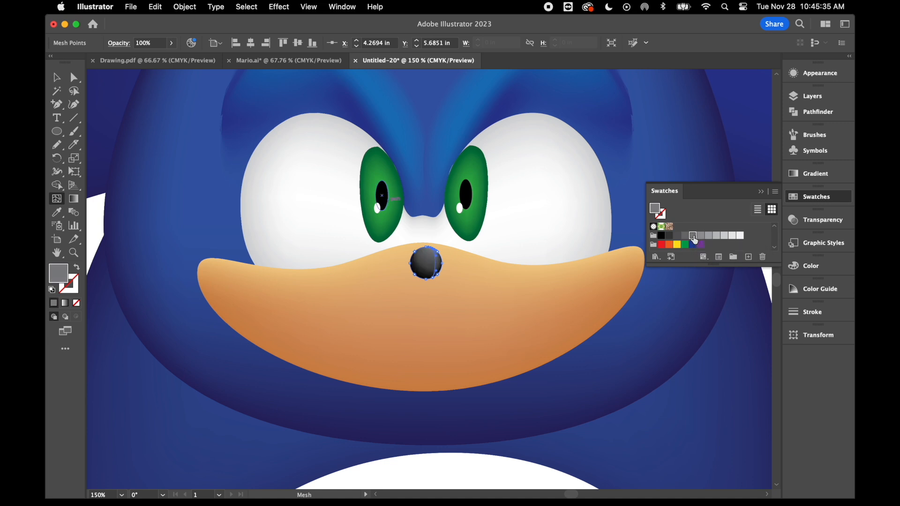
left_click(708, 236)
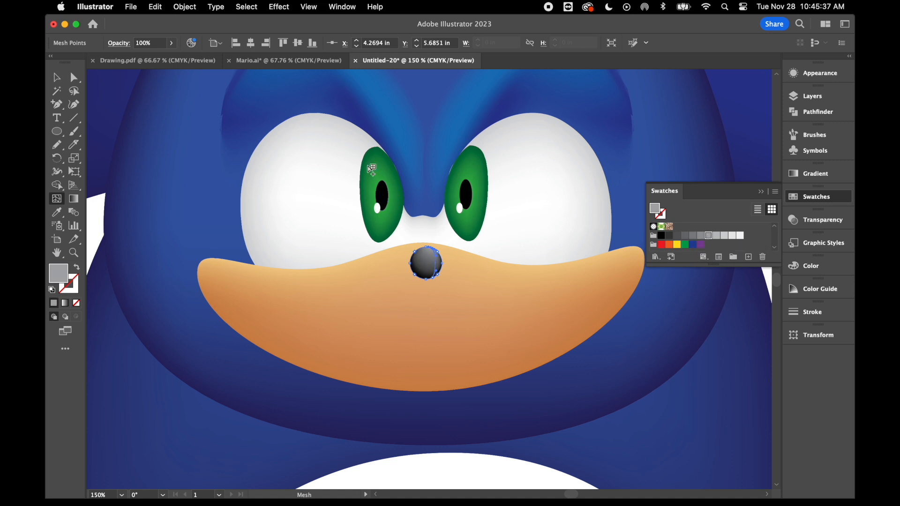
left_click(56, 77)
left_click(174, 154)
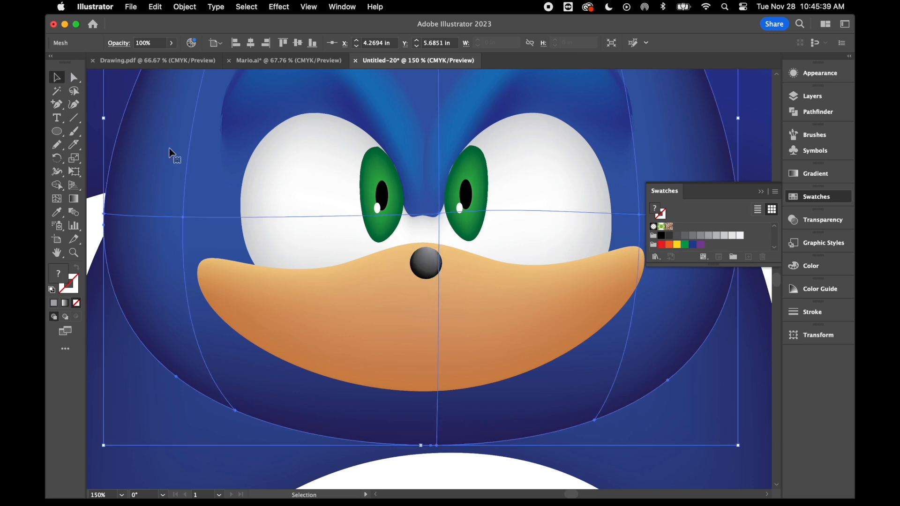
Draw a shallow upward-curving arc with the Arc tool for the smile, below and to the right of the nose.
double_click(75, 119)
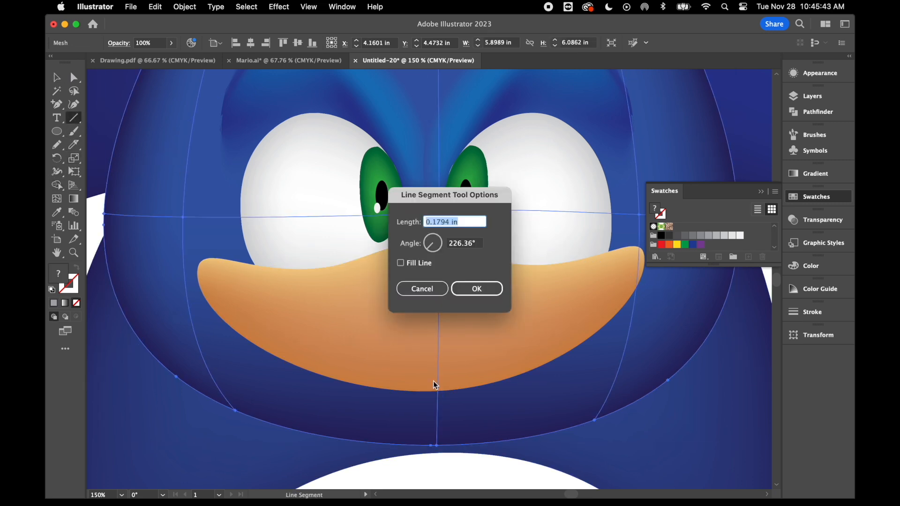
left_click(434, 292)
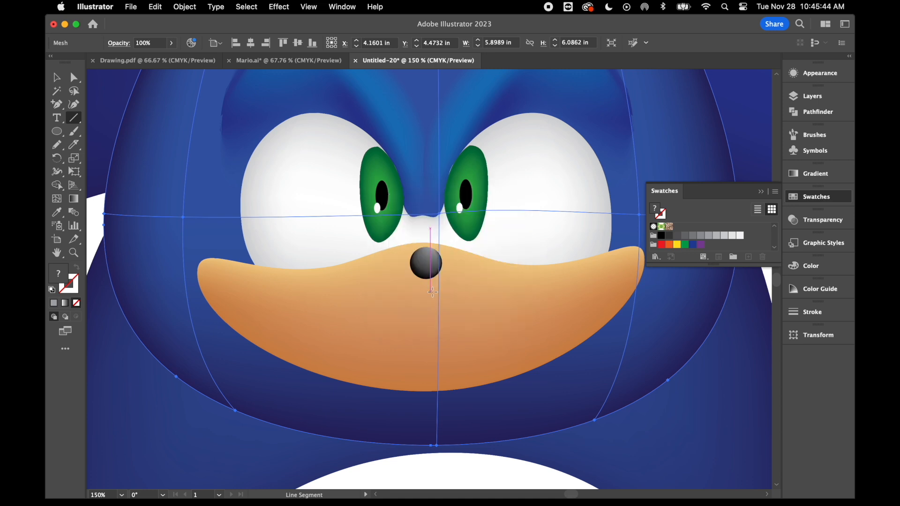
left_click(75, 119)
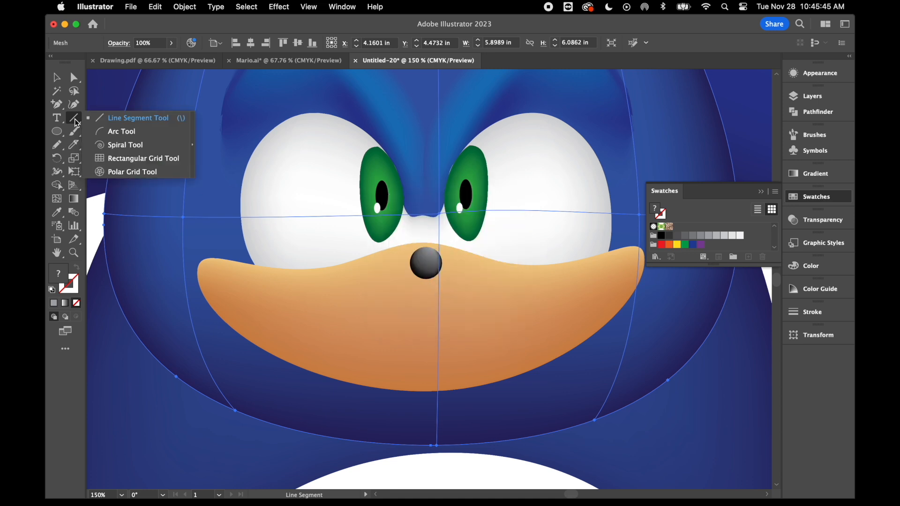
left_click(140, 132)
left_click_drag(524, 300, 445, 334)
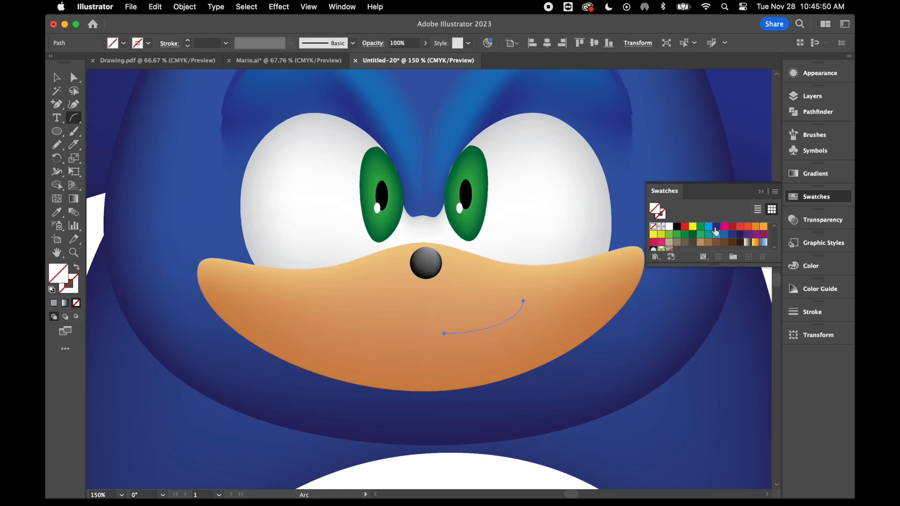
Give the smile arc a black 3 pt stroke with no fill.
left_click(677, 227)
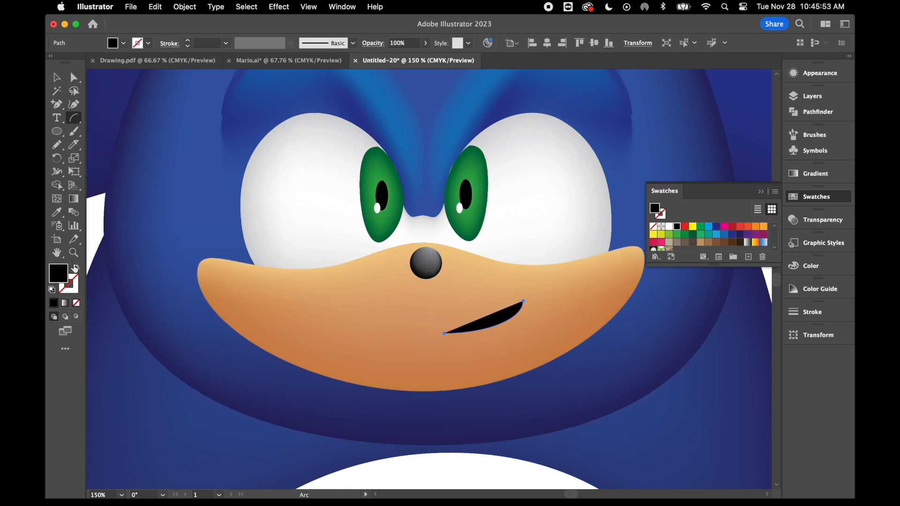
left_click(76, 267)
left_click(189, 44)
left_click(189, 44)
Compare the mouth with the reference image and draw a short arc across the smile's upper end as a cheek crease.
key("super+minus")
key("super+minus")
key("super+minus")
key("super+minus")
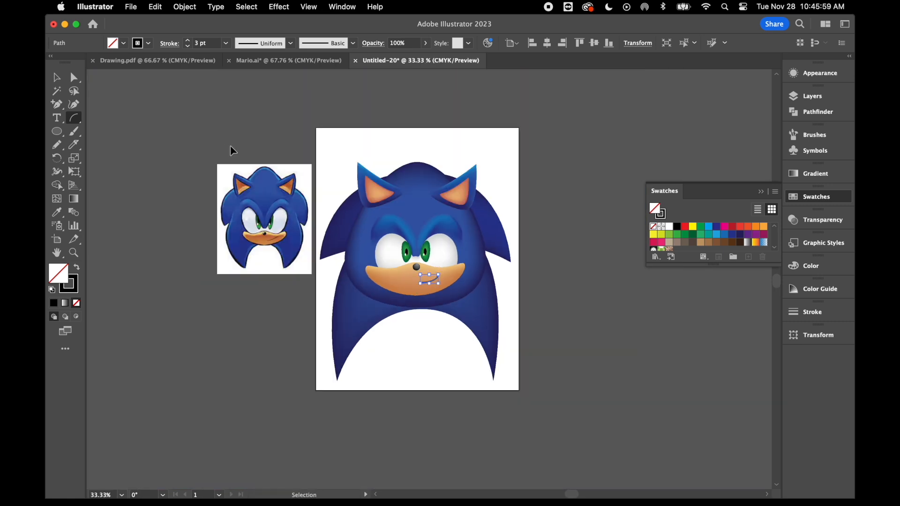
key("super+equal")
key("super+equal")
key("super+equal")
key("super+equal")
key("super+equal")
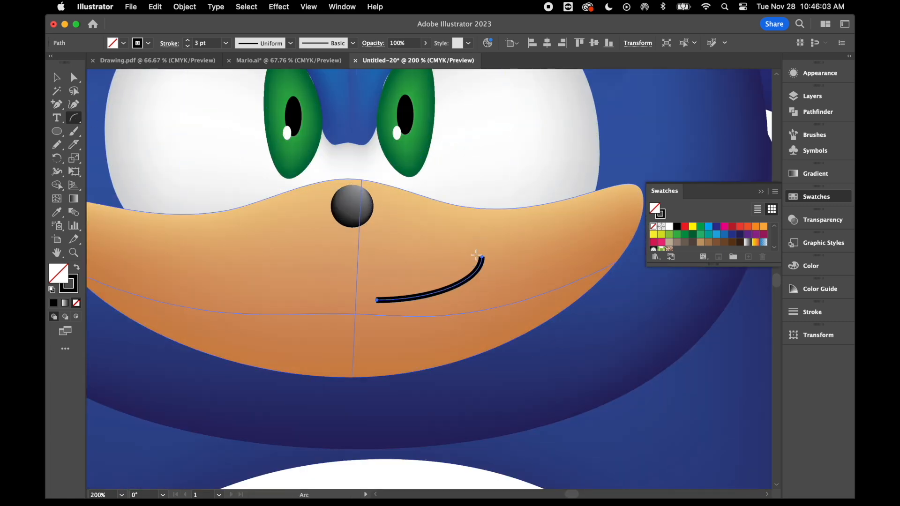
left_click_drag(474, 250, 496, 257)
Bend the lower part of the smile into a deeper curve and shorten the cheek crease slightly.
left_click(74, 77)
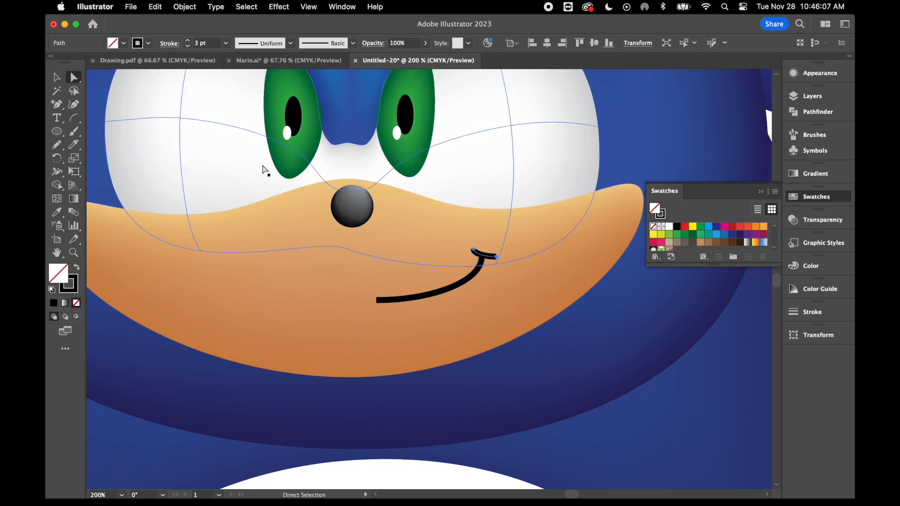
left_click(481, 277)
left_click_drag(435, 300, 423, 317)
left_click_drag(495, 256, 490, 256)
left_click(526, 261)
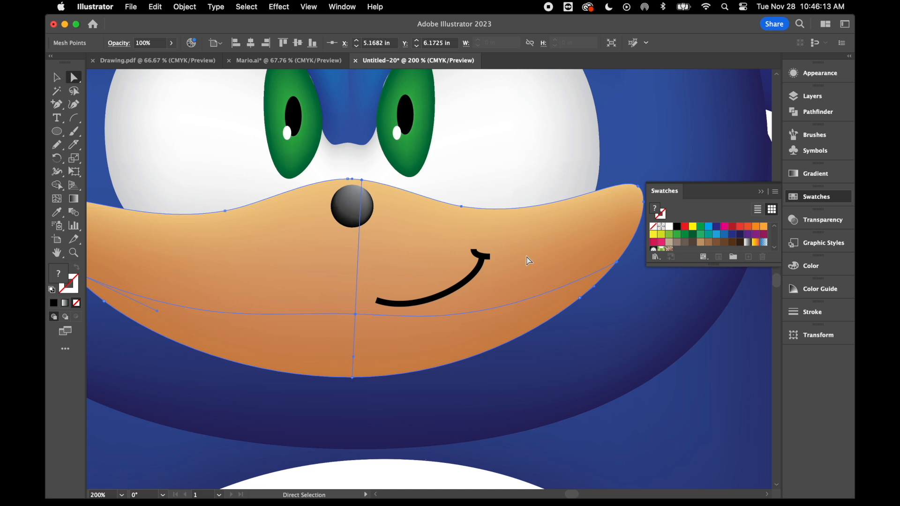
Scale the main head shape down from its left side and lower right corner to about 5.24 by 5.71 in.
key("super+0")
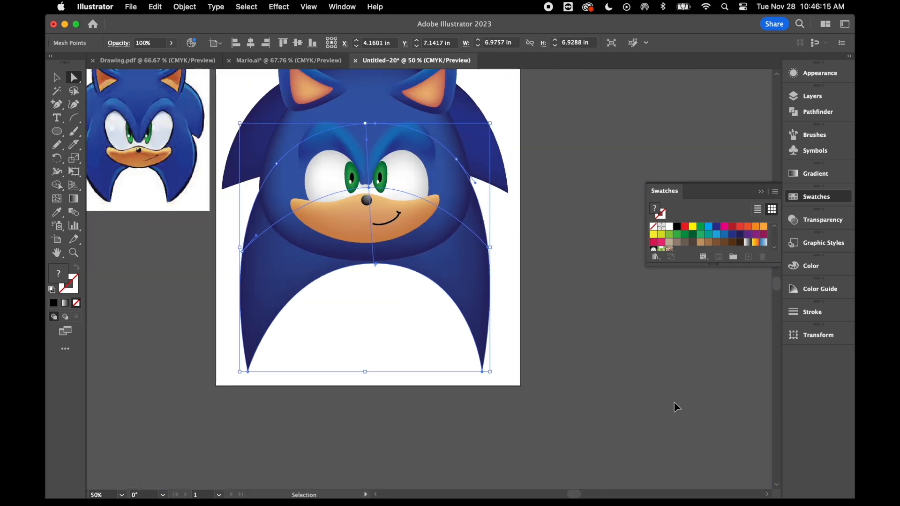
scroll(516, 267, "up", 1)
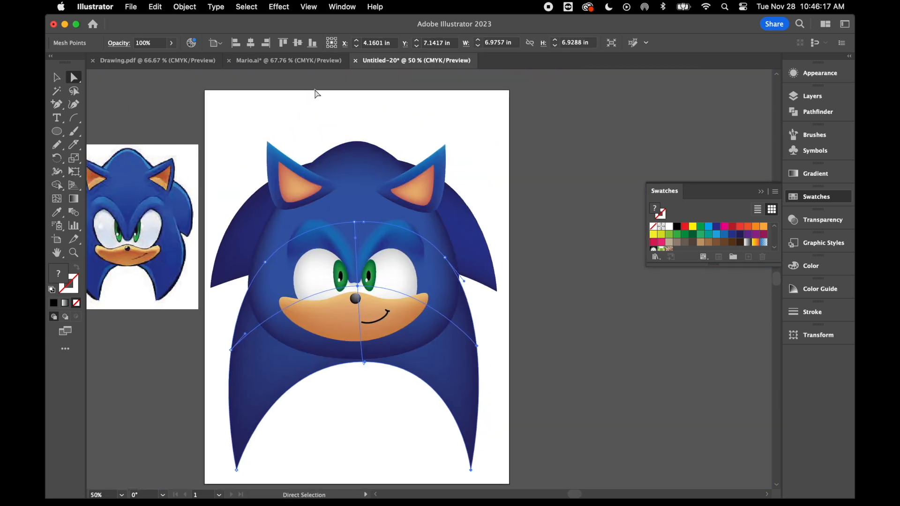
left_click(57, 77)
left_click(356, 151)
left_click_drag(250, 252, 266, 253)
left_click_drag(462, 361, 454, 349)
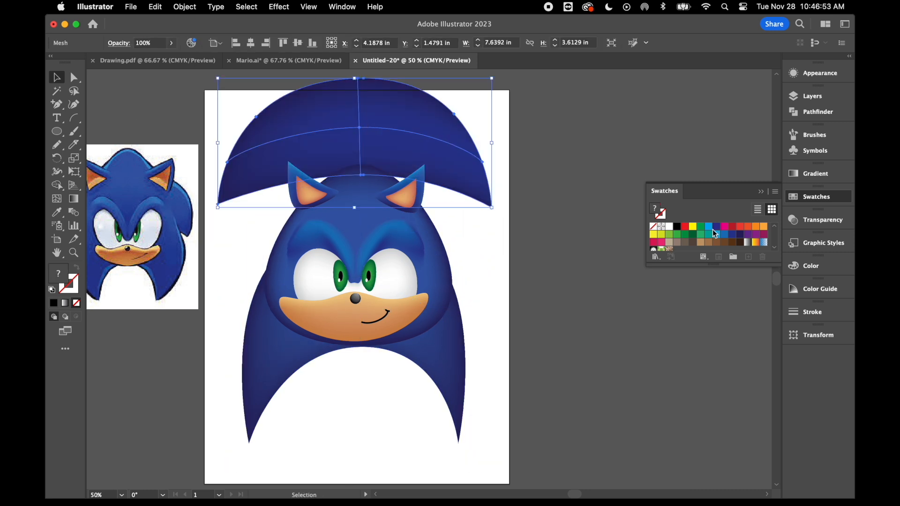
Adjust the top of the head, enlarge all the artwork slightly and show the finished drawing in presentation mode.
left_click_drag(346, 131, 344, 221)
key("super+a")
left_click_drag(490, 162, 508, 137)
key("shift+f")
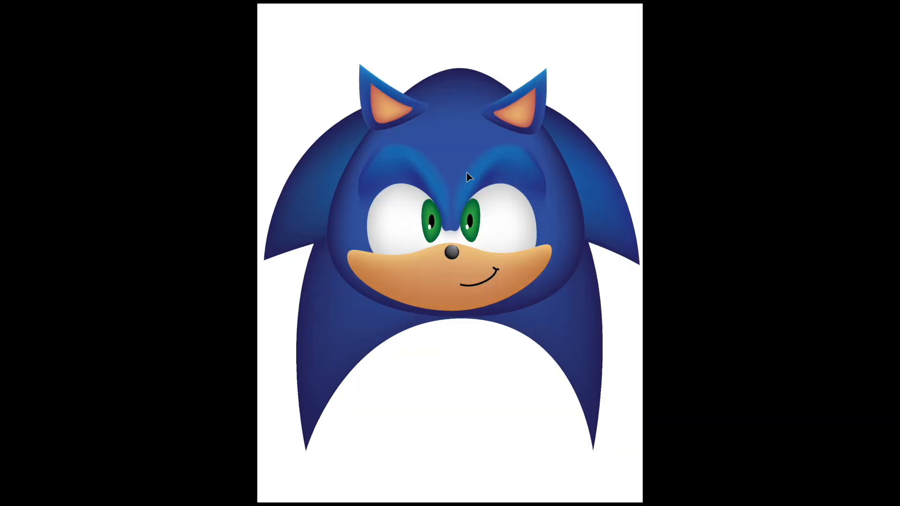